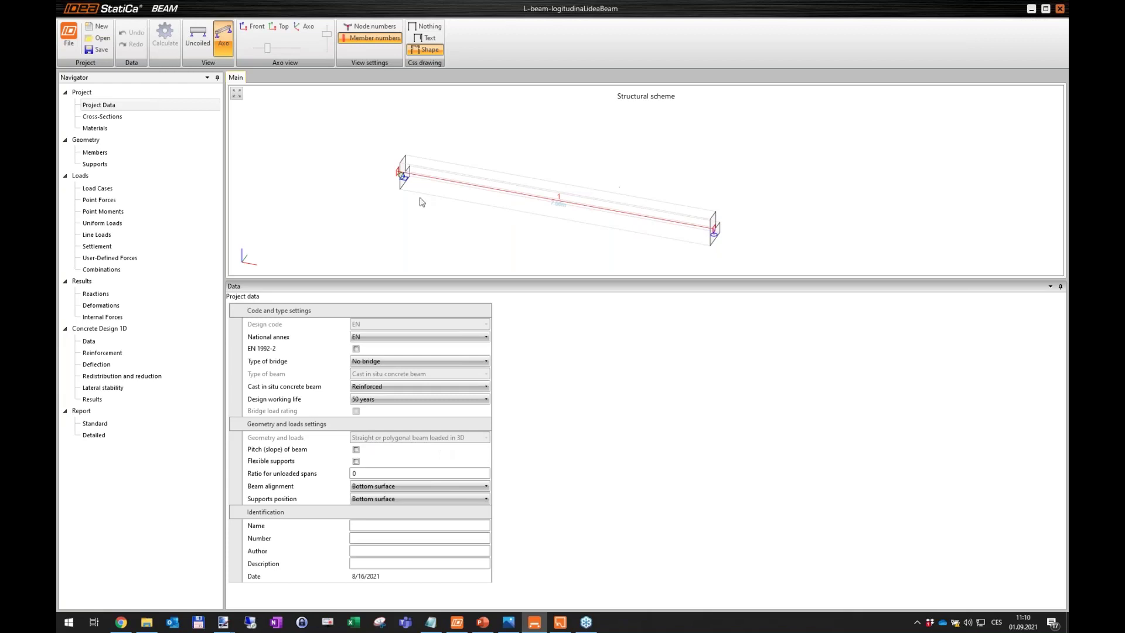
Step: Review the project data, the L-shaped cross-section, and the beam's member and support definitions
left_click(461, 443)
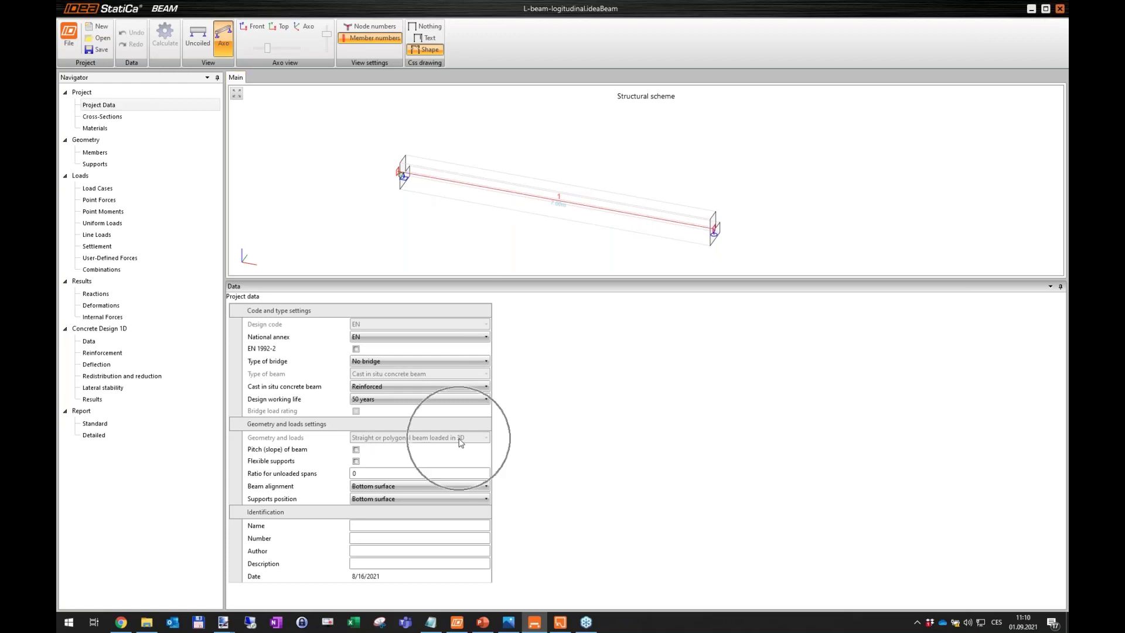
left_click(105, 116)
left_click(109, 129)
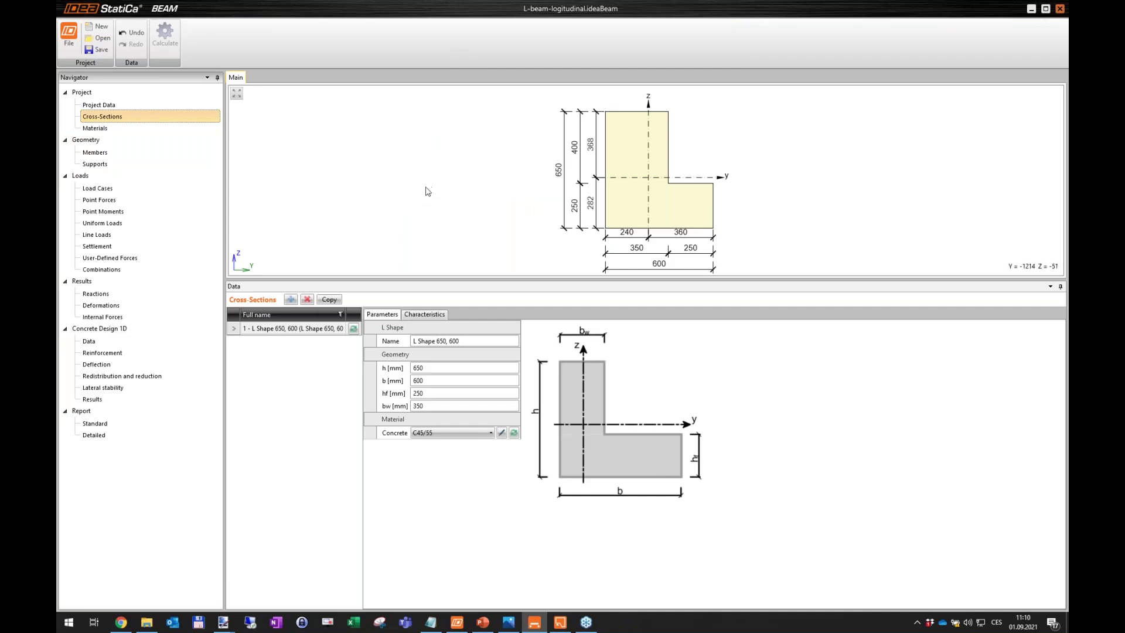
left_click_drag(577, 279, 576, 317)
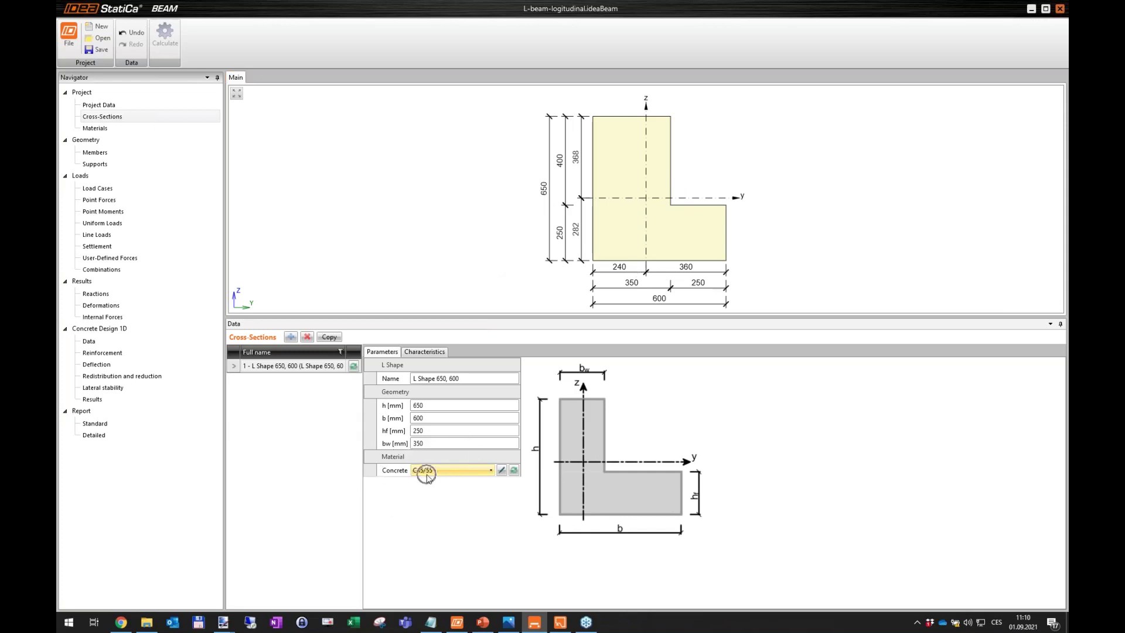
left_click(103, 156)
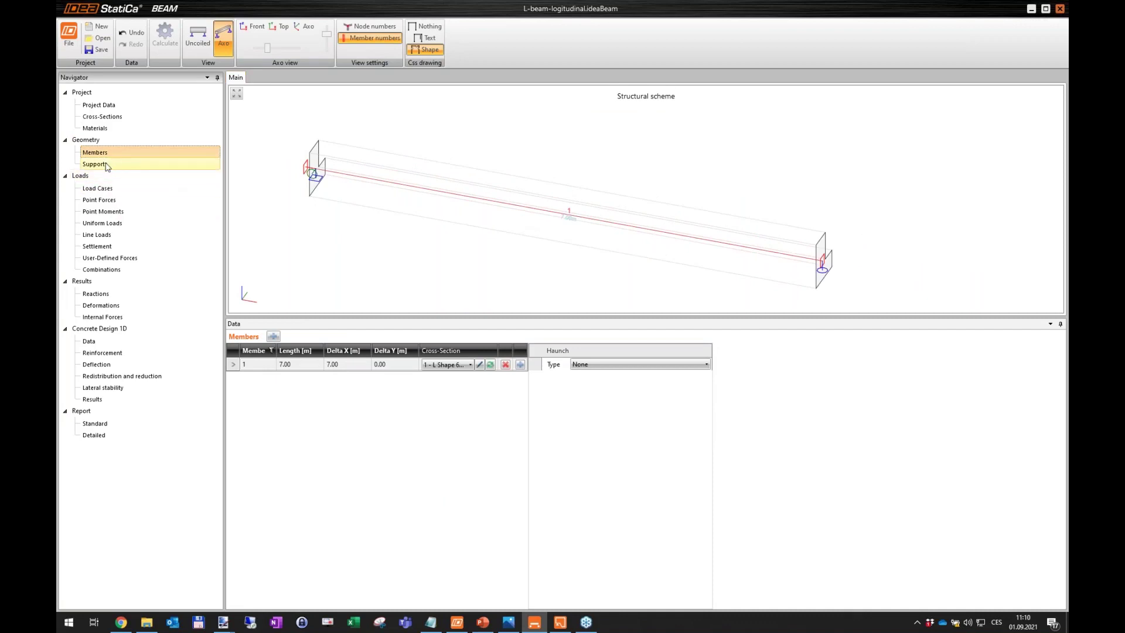
left_click(106, 164)
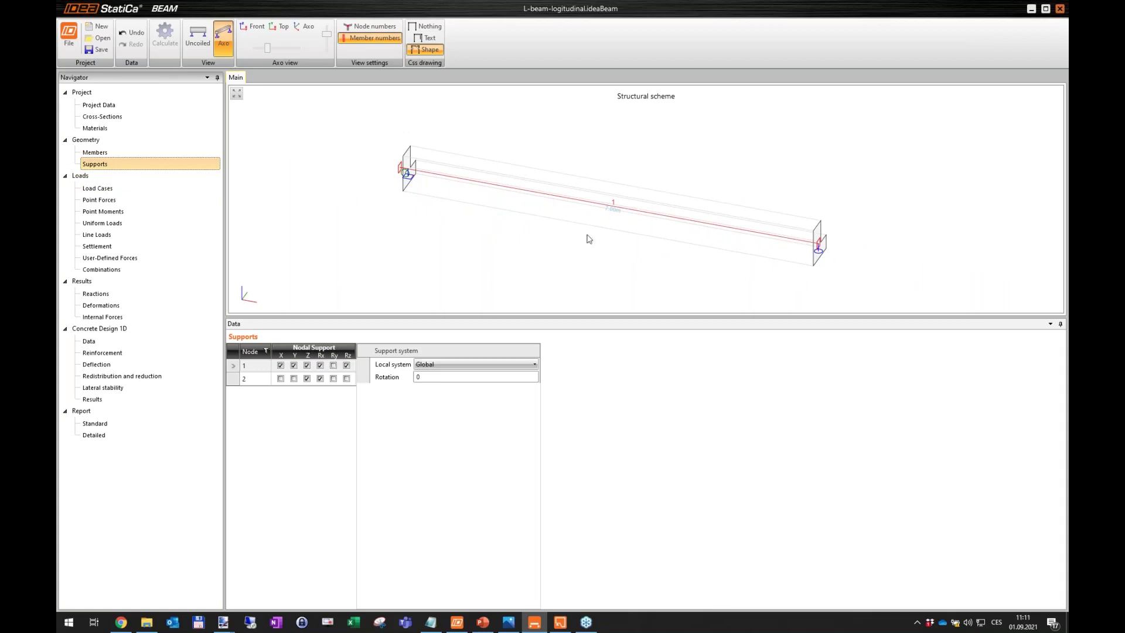
Step: Open the load cases and display permanent load case G on the beam in an enlarged model view
left_click(108, 189)
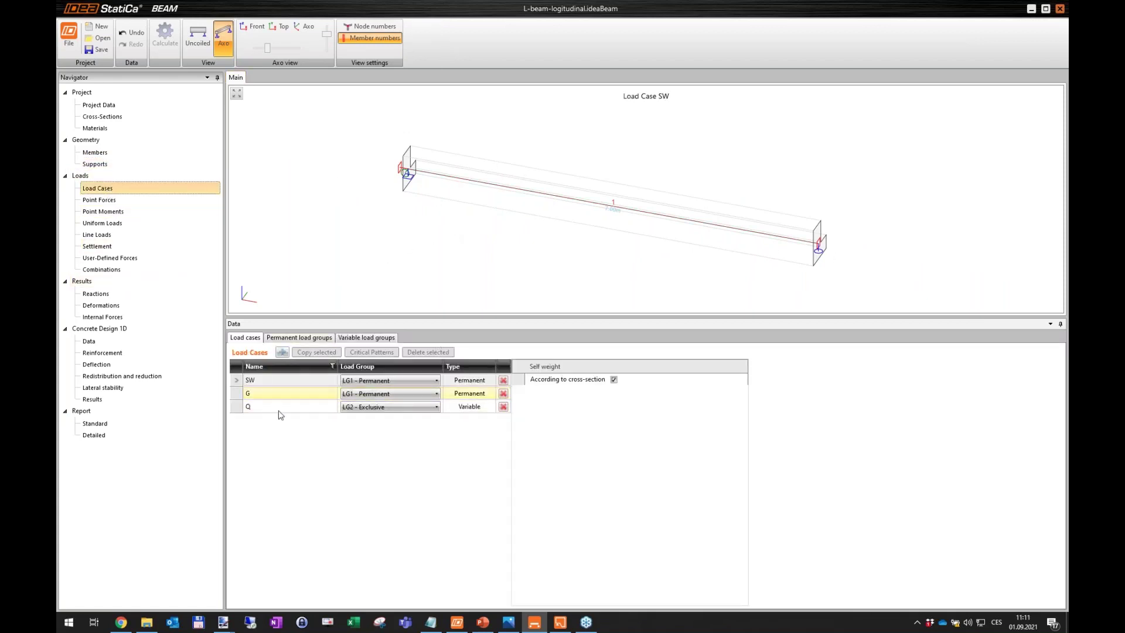
left_click(279, 394)
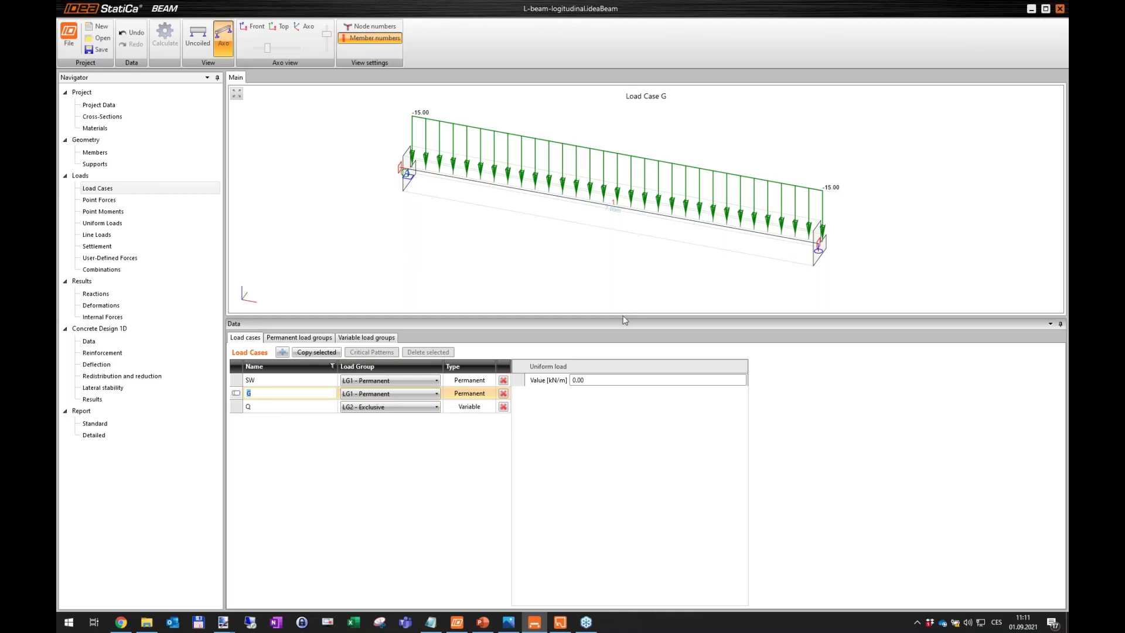
left_click_drag(623, 315, 623, 379)
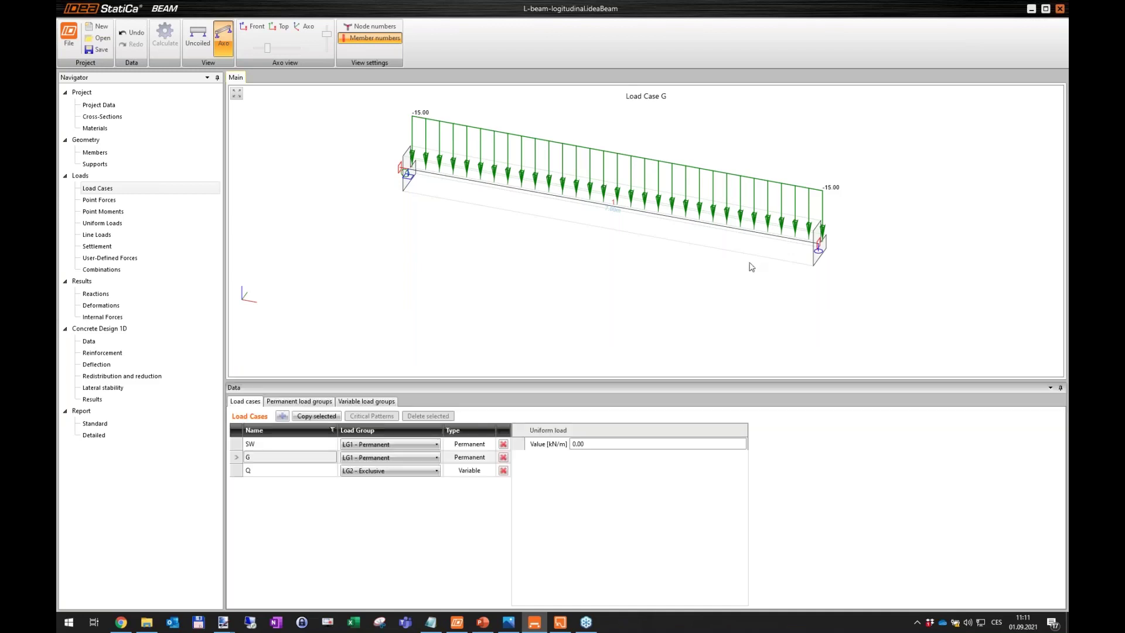
Step: Inspect load case G's eccentric line load from the beam's end in the axonometric view, and open the load combinations
left_click(107, 235)
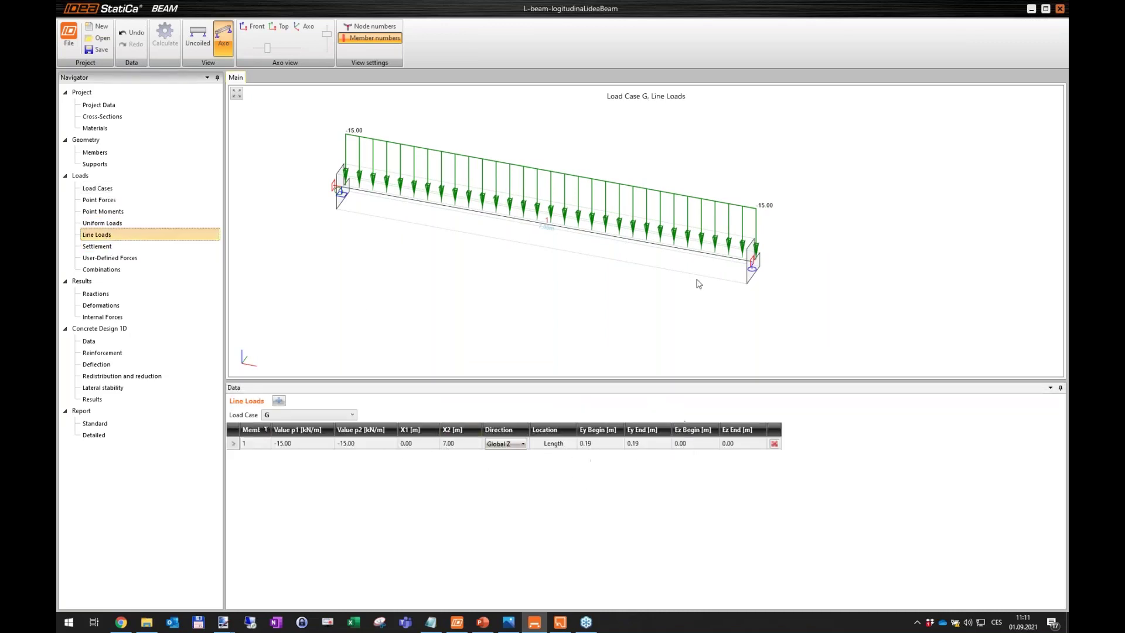
left_click_drag(268, 48, 280, 51)
left_click_drag(578, 377, 577, 413)
scroll(525, 345, "up", 4)
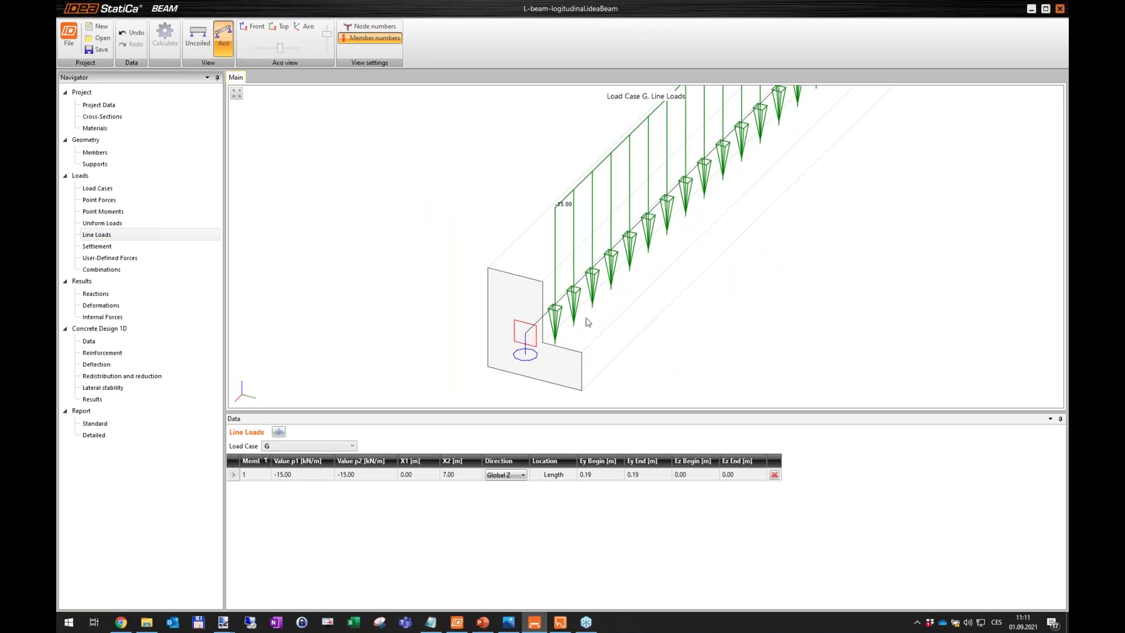
scroll(568, 341, "up", 2)
scroll(569, 341, "down", 5)
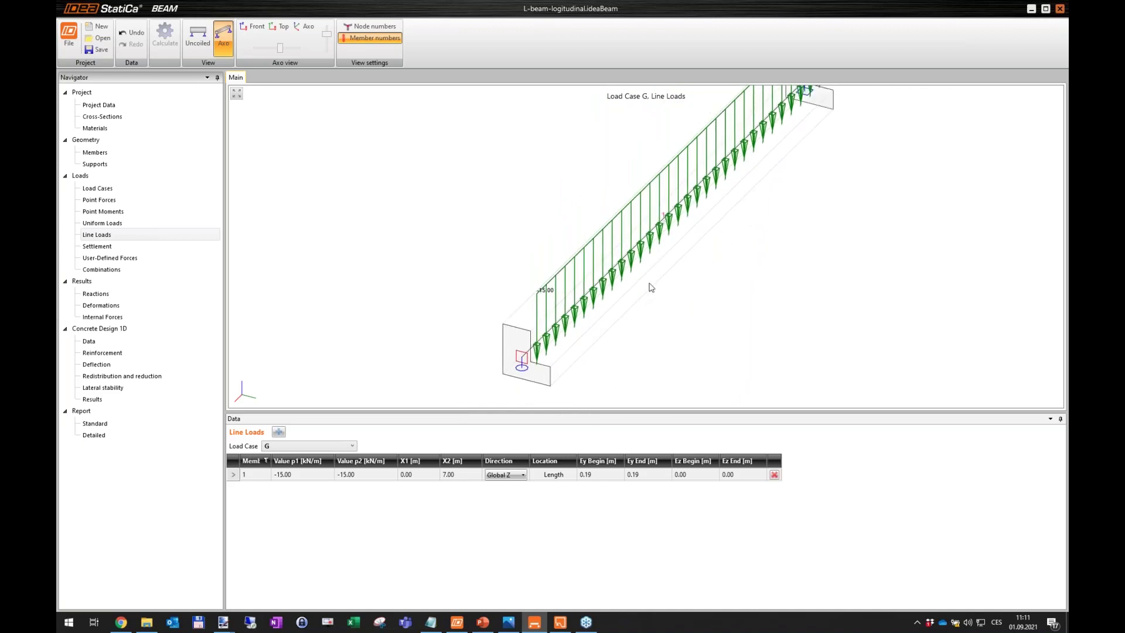
scroll(650, 287, "down", 3)
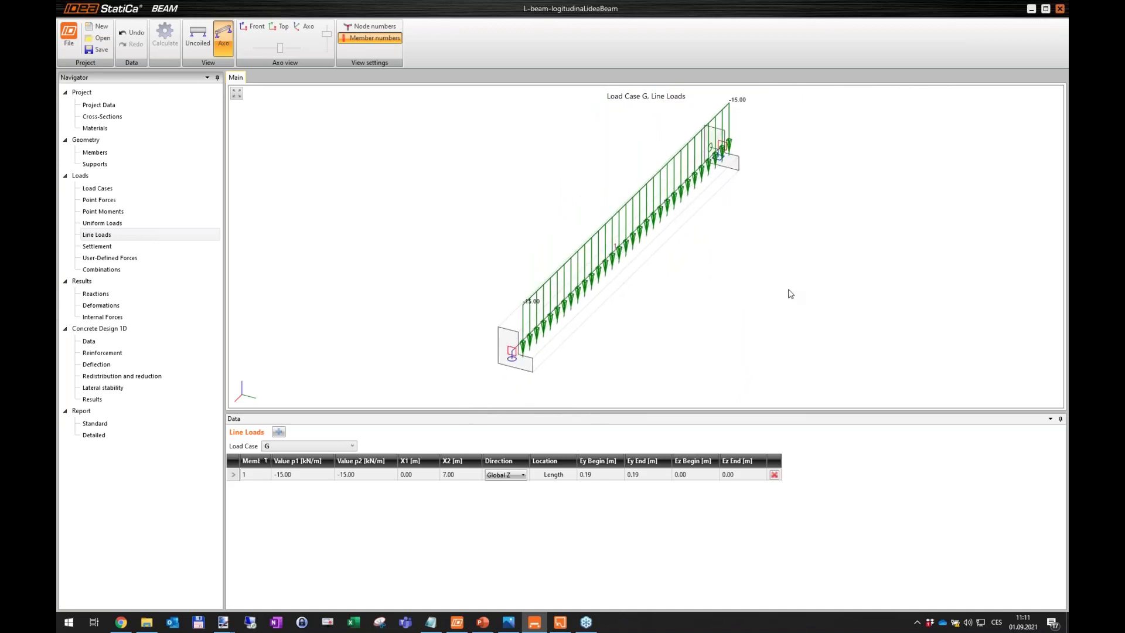
scroll(574, 262, "down", 2)
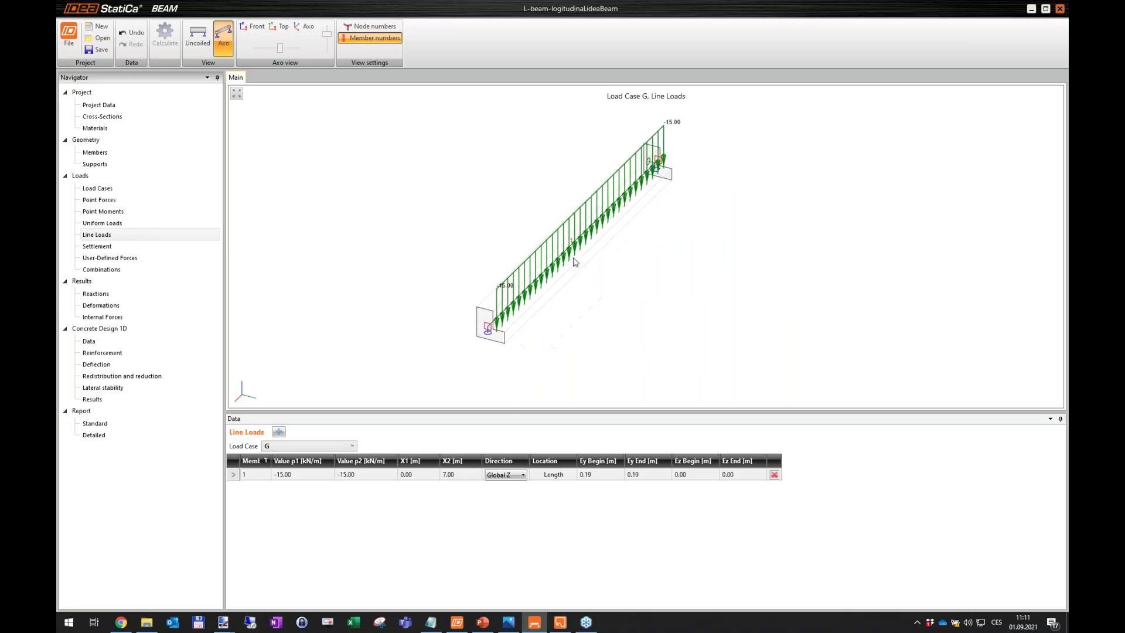
left_click(110, 270)
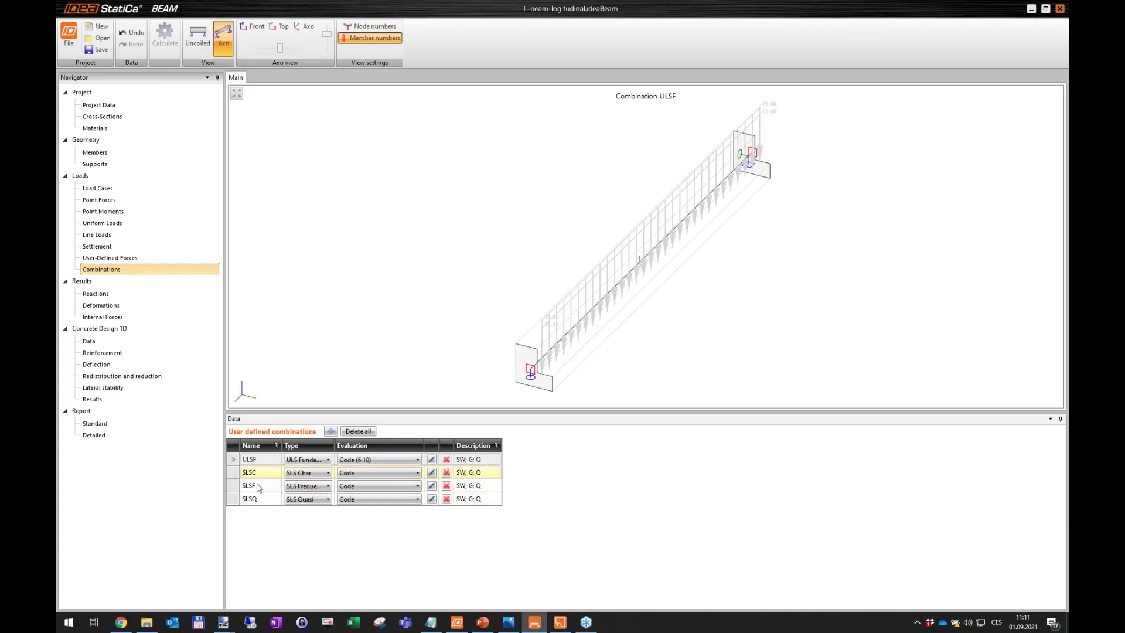
Step: Show the beam's internal forces in the uncoiled view and display the Vz shear force diagram
left_click(106, 320)
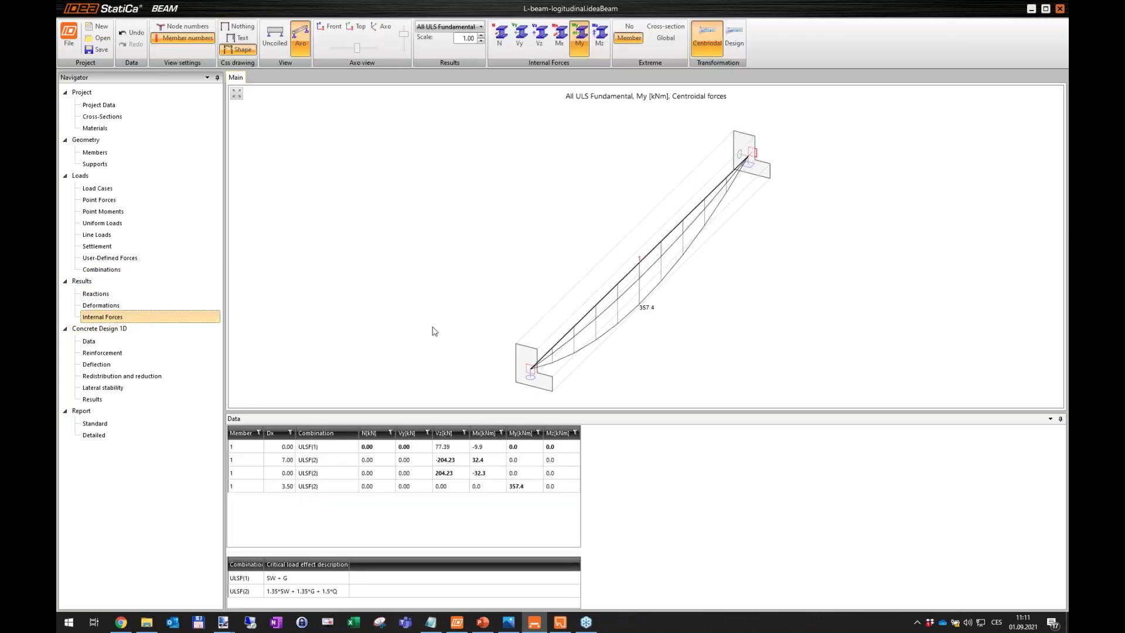
left_click(282, 48)
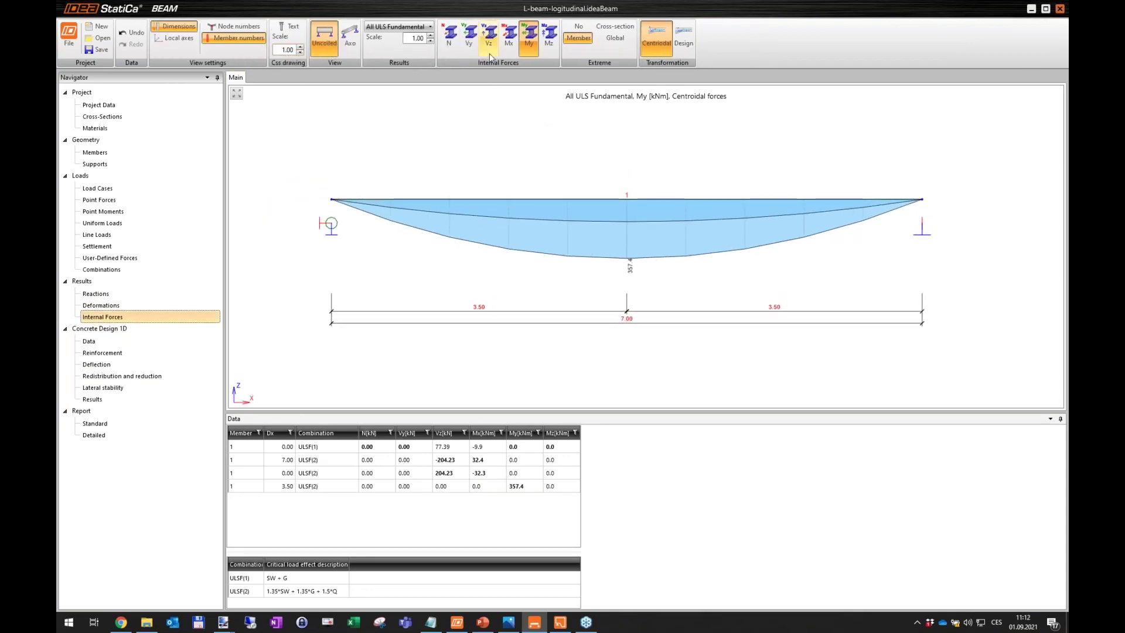
left_click(491, 45)
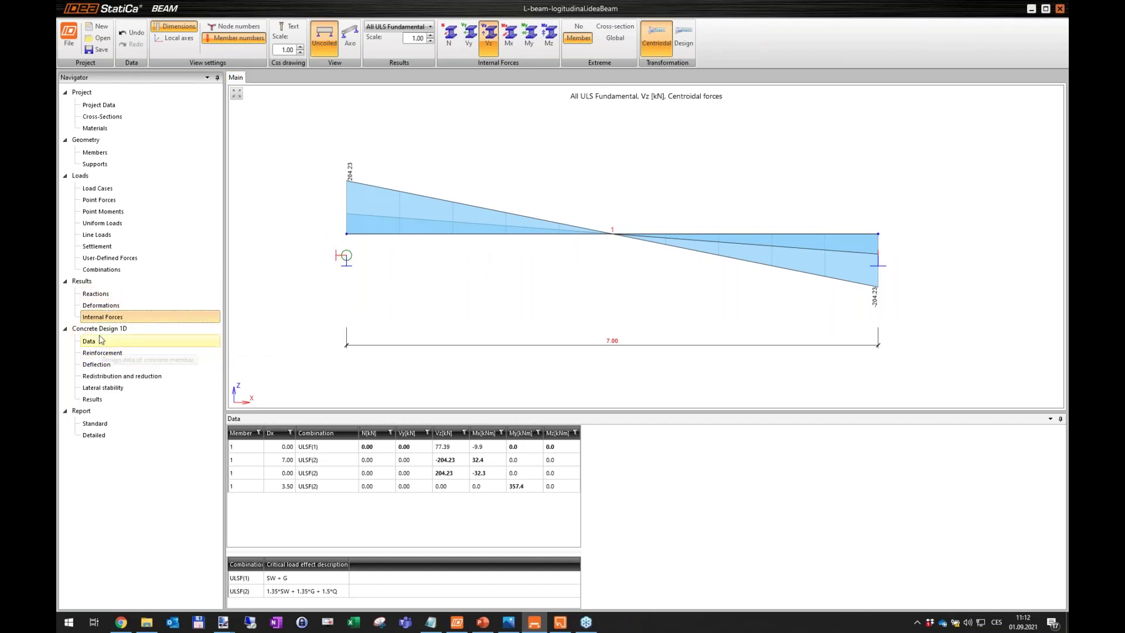
Step: Examine the reinforcement zones along the beam and the bar layout of cross-section A-A
left_click(105, 355)
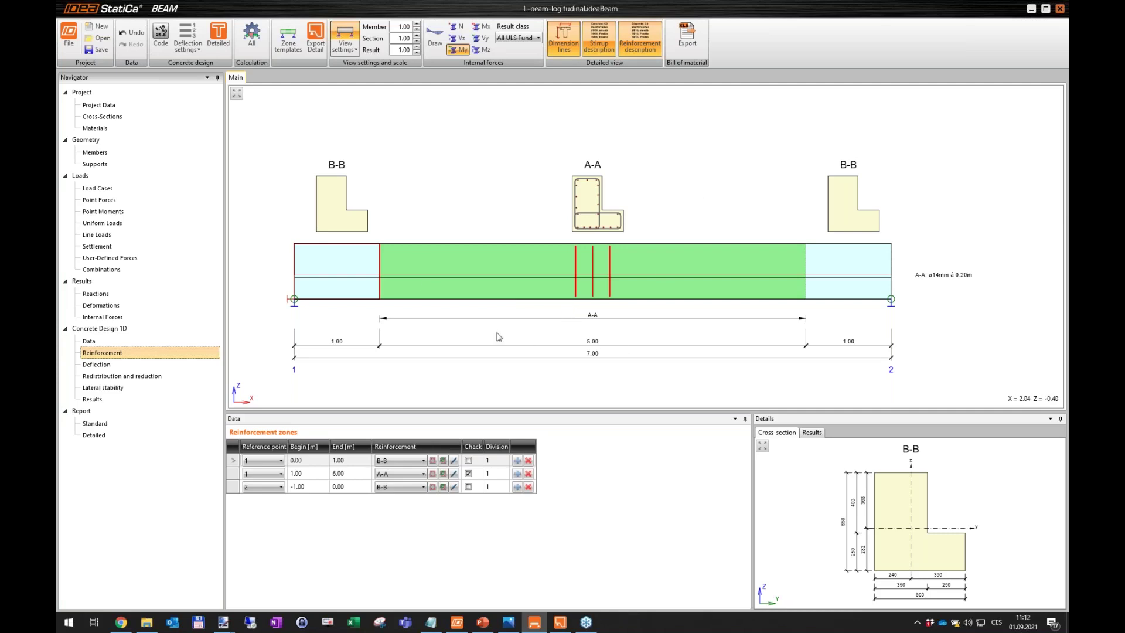
scroll(670, 283, "down", 2)
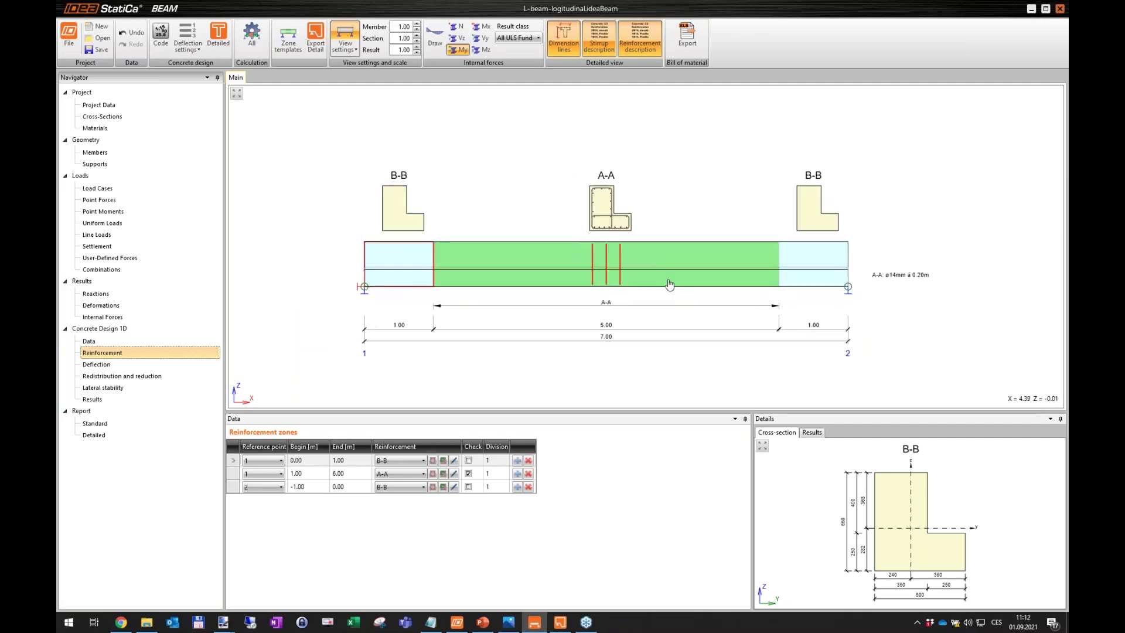
scroll(600, 217, "up", 3)
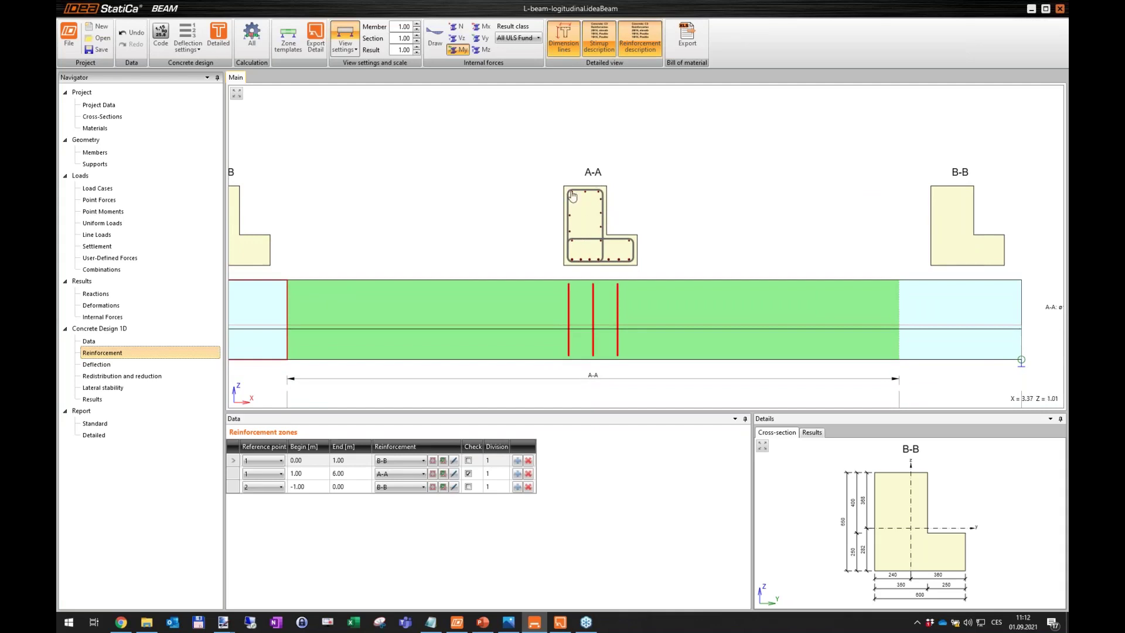
scroll(572, 194, "down", 2)
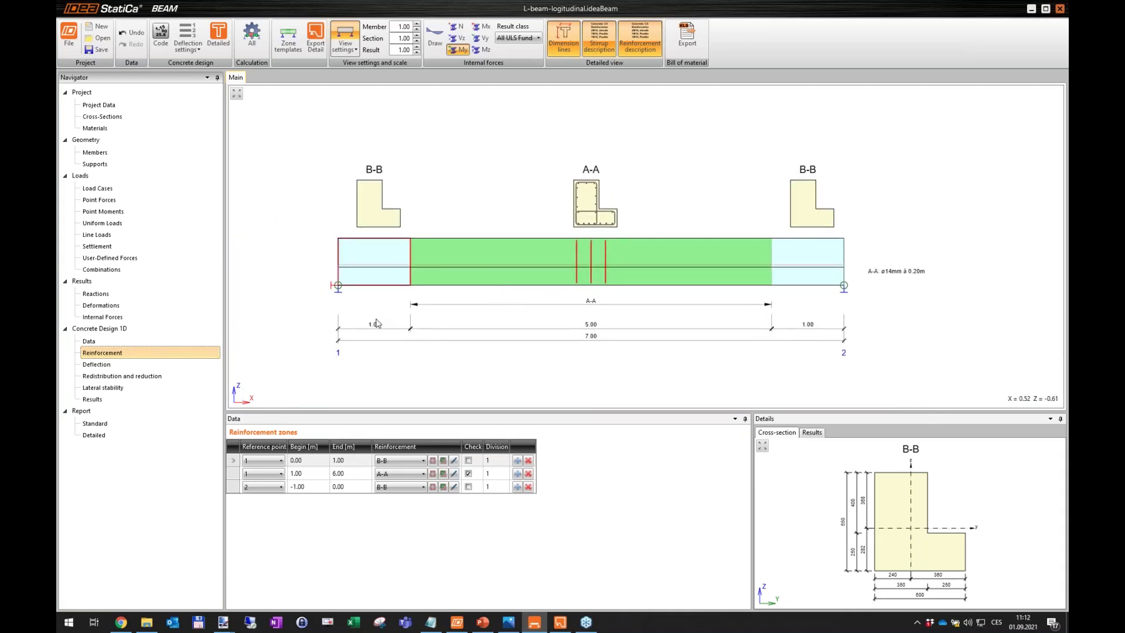
Step: Open the detailed check of section A-A and run the calculation for all extremes
left_click(219, 35)
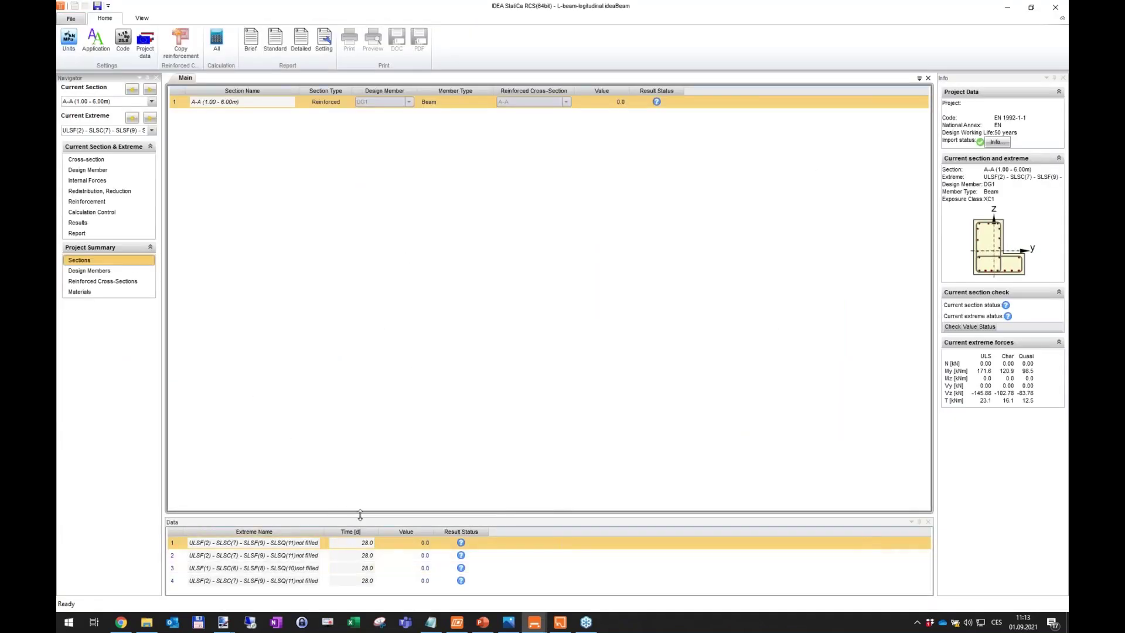
left_click_drag(360, 515, 364, 378)
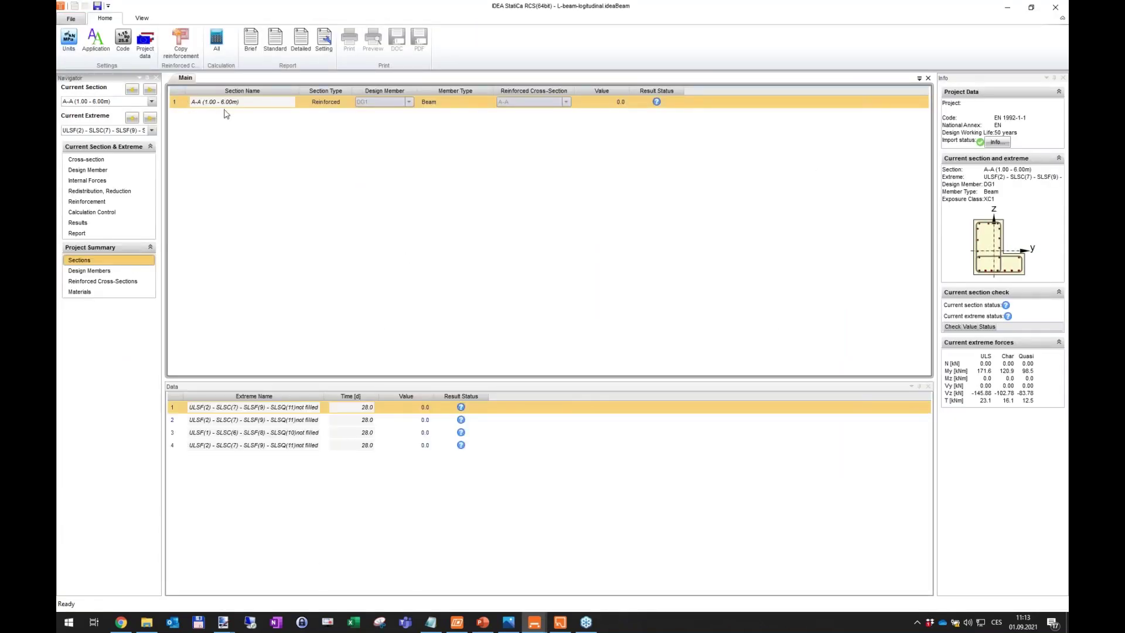
left_click(216, 40)
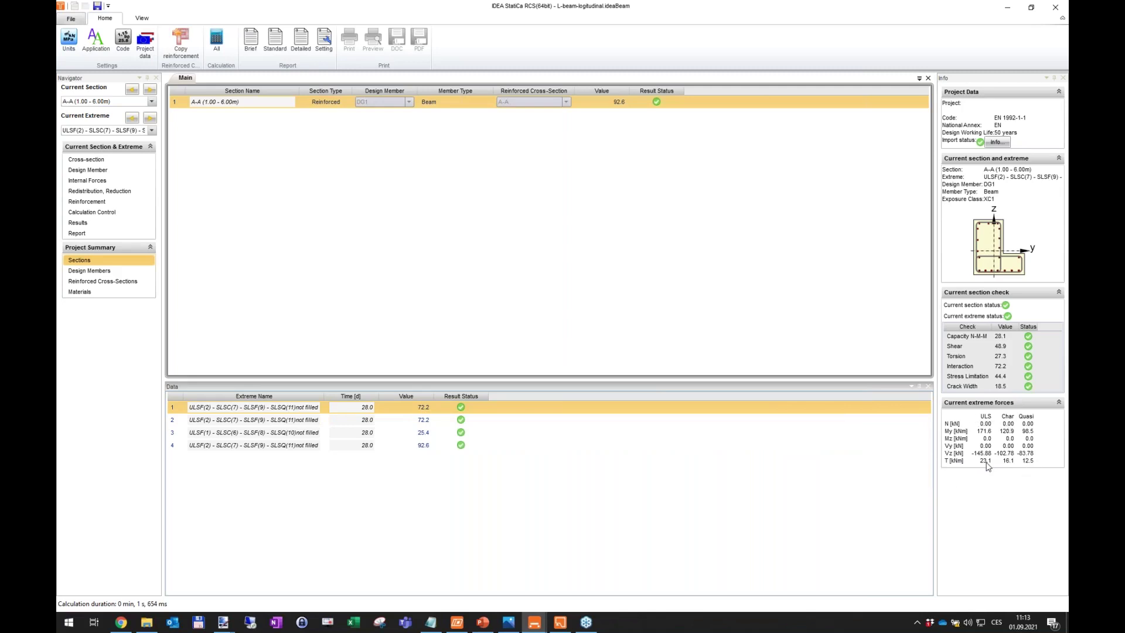
Step: Review the section's overall check summary and its shear and torsion results
left_click(78, 222)
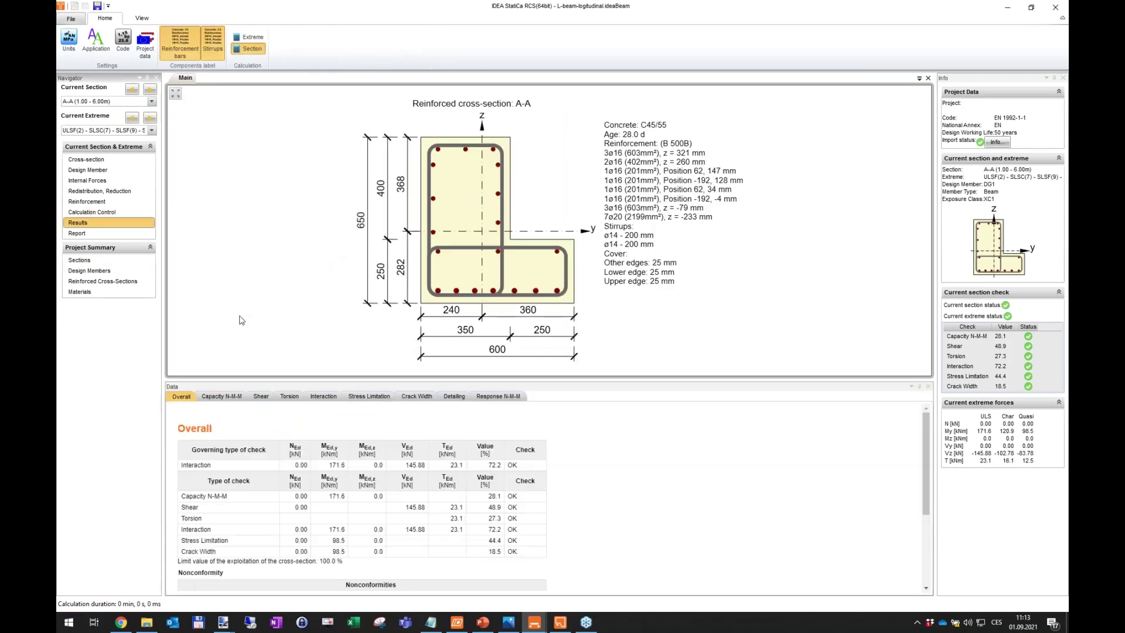
left_click(262, 398)
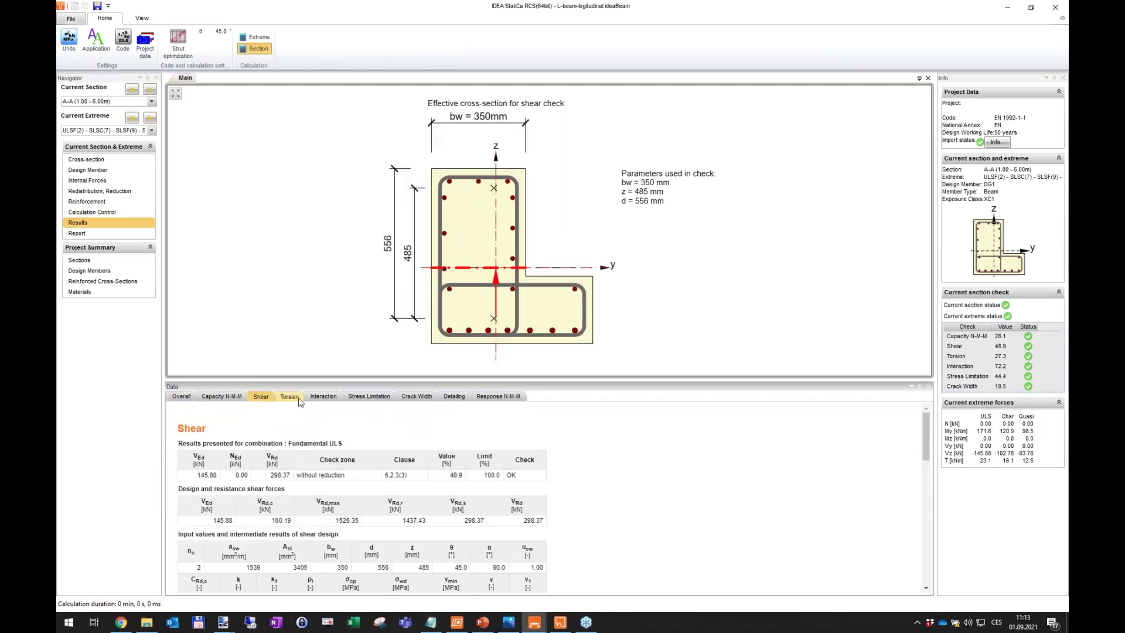
left_click(290, 397)
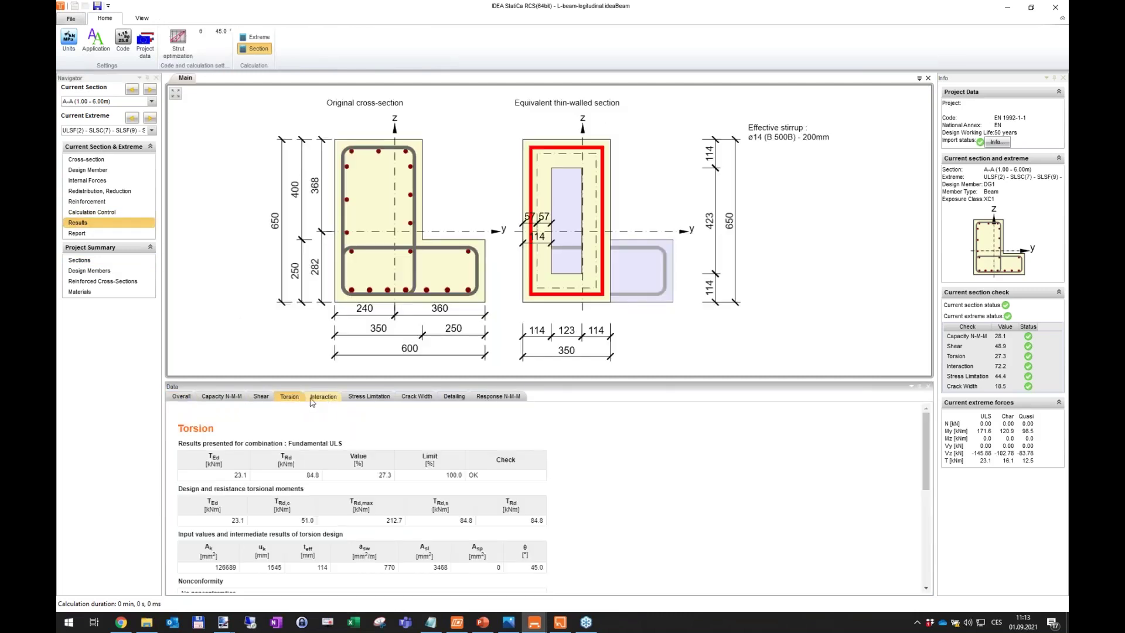
Step: Examine the interaction check, focusing on shear and torsion in the shear reinforcement, and close the detailed section check
left_click(323, 397)
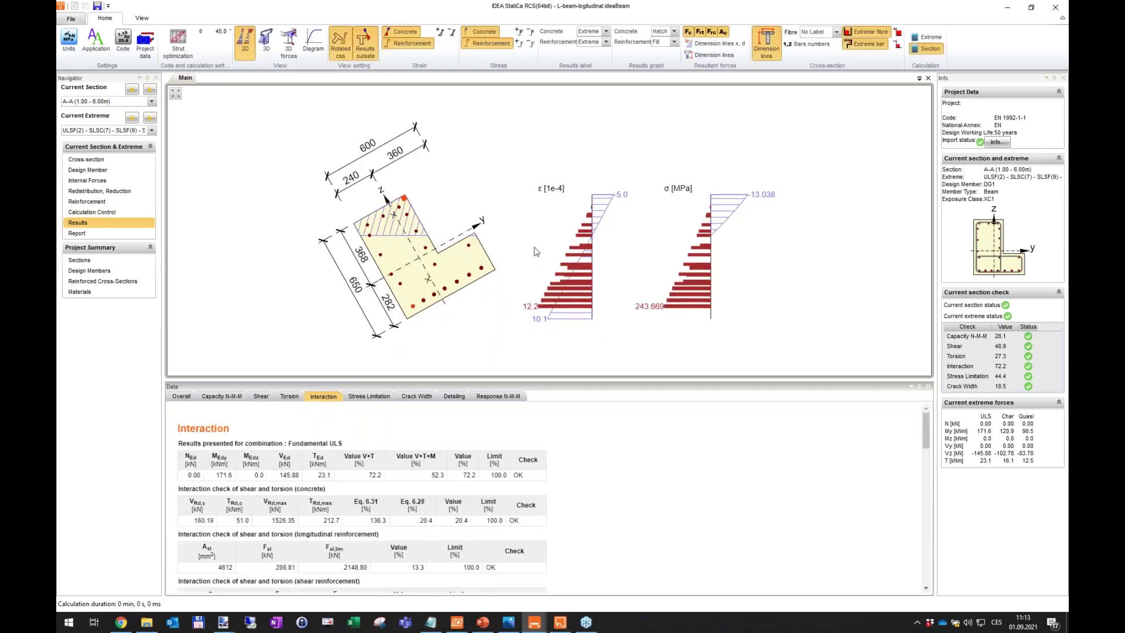
left_click_drag(563, 381, 658, 334)
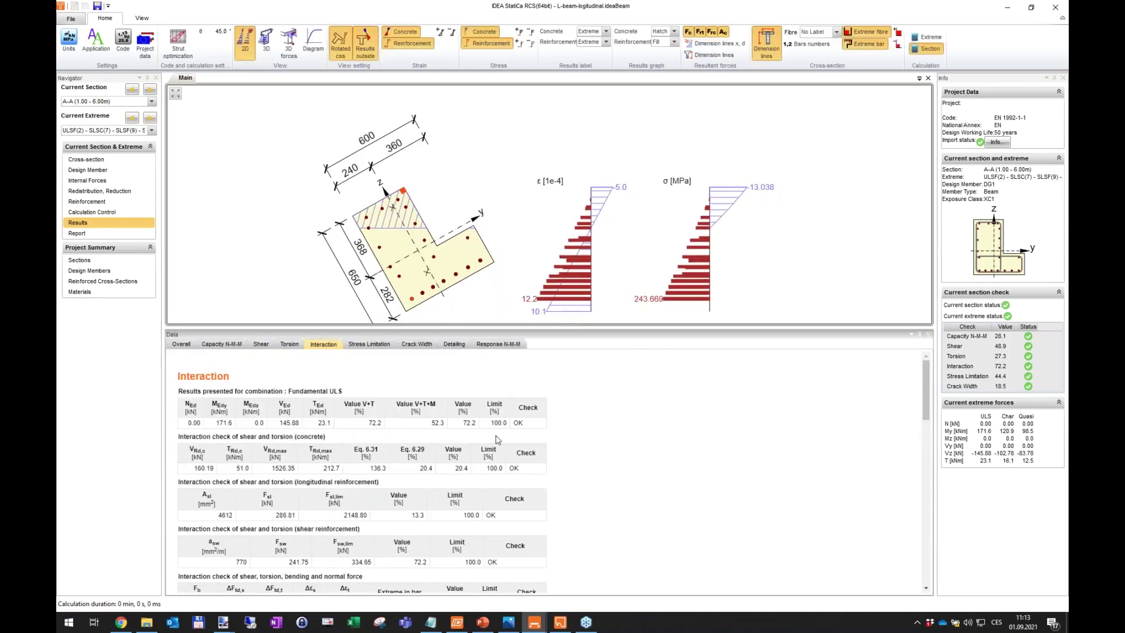
scroll(216, 507, "down", 2)
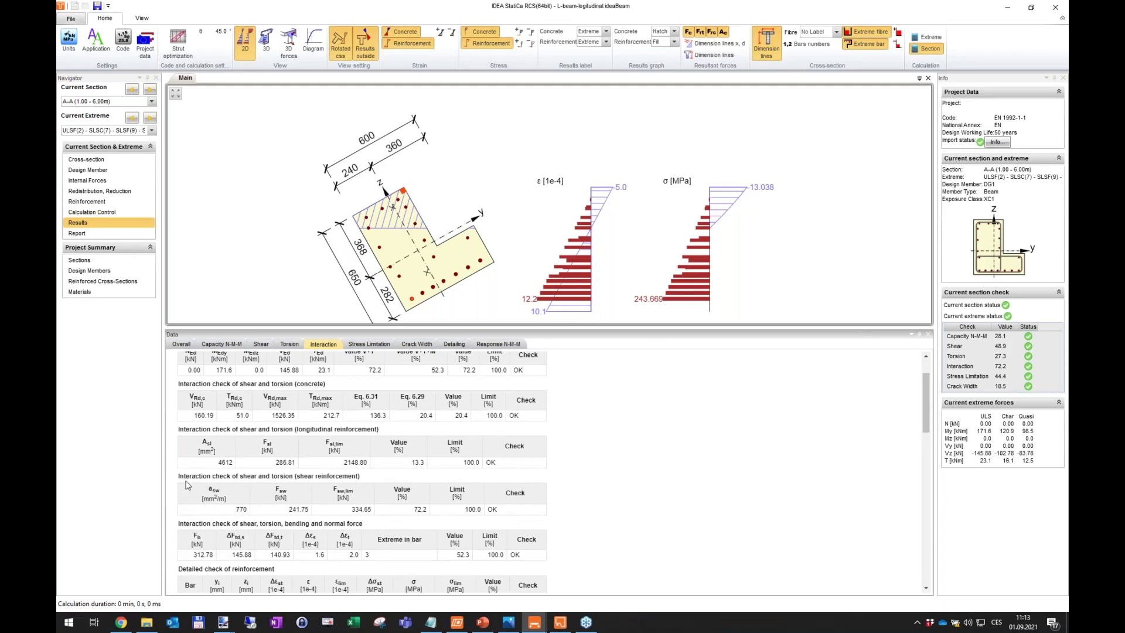
left_click_drag(184, 478, 366, 478)
left_click(282, 477)
left_click_drag(414, 509, 423, 510)
left_click(1056, 9)
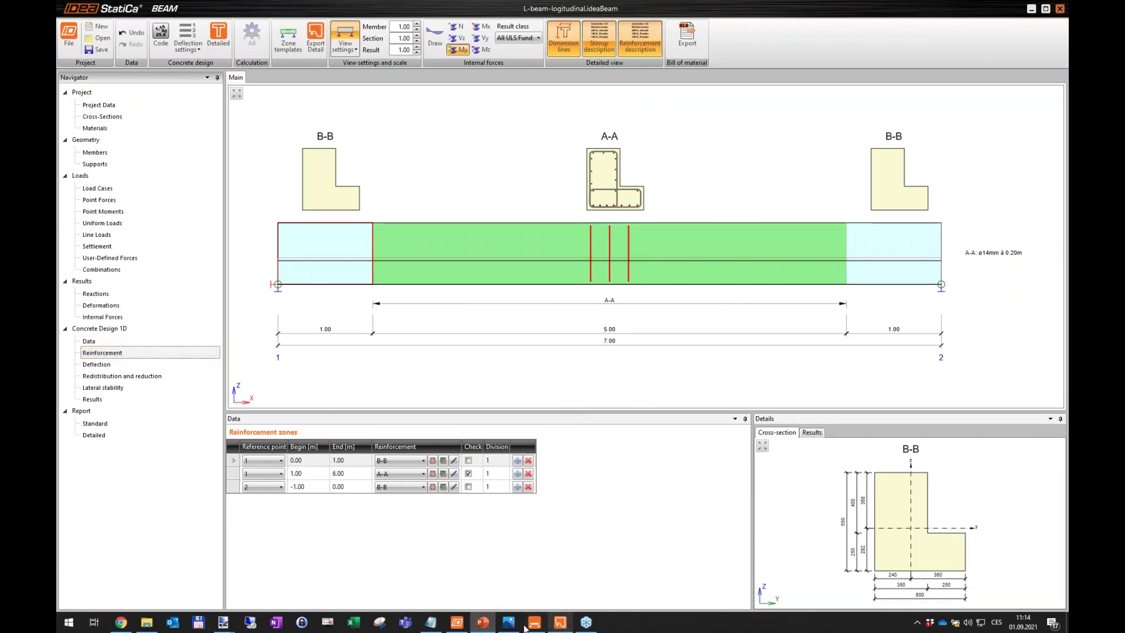
Step: Switch to the IDEA StatiCa launcher and start the concrete Detail application with its new discontinuity region wizard
left_click(457, 622)
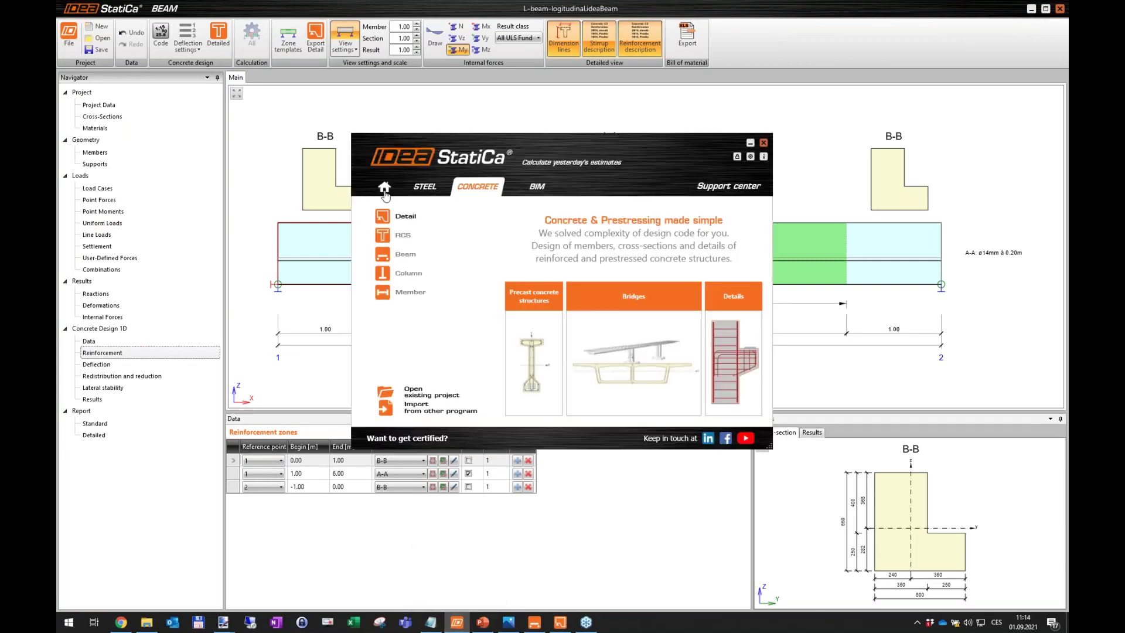
left_click_drag(579, 151, 586, 131)
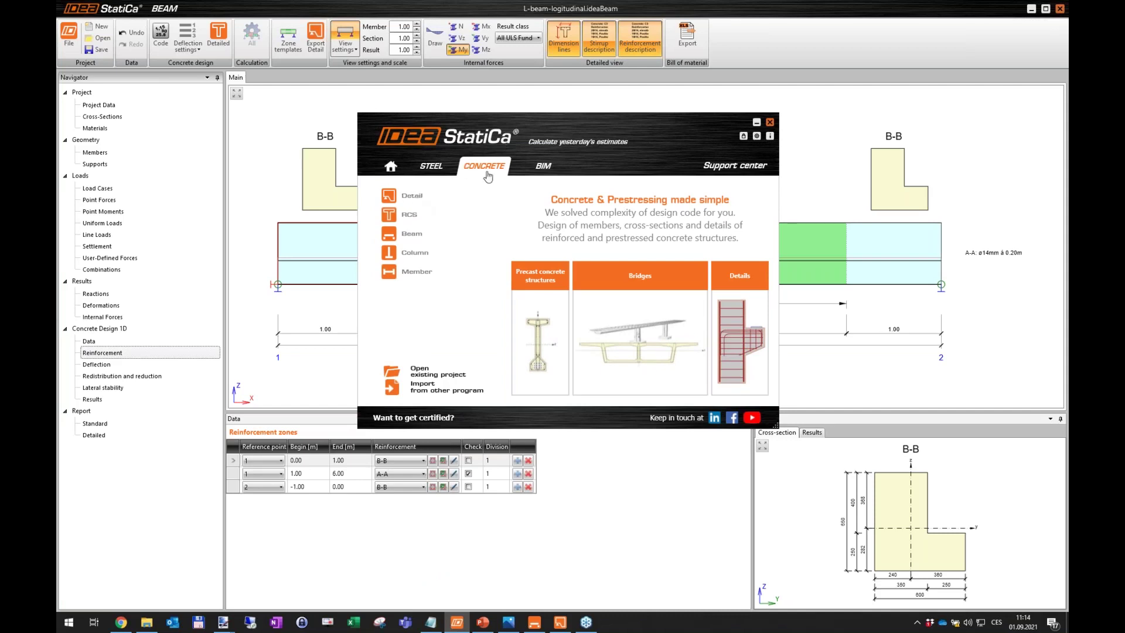
left_click(412, 199)
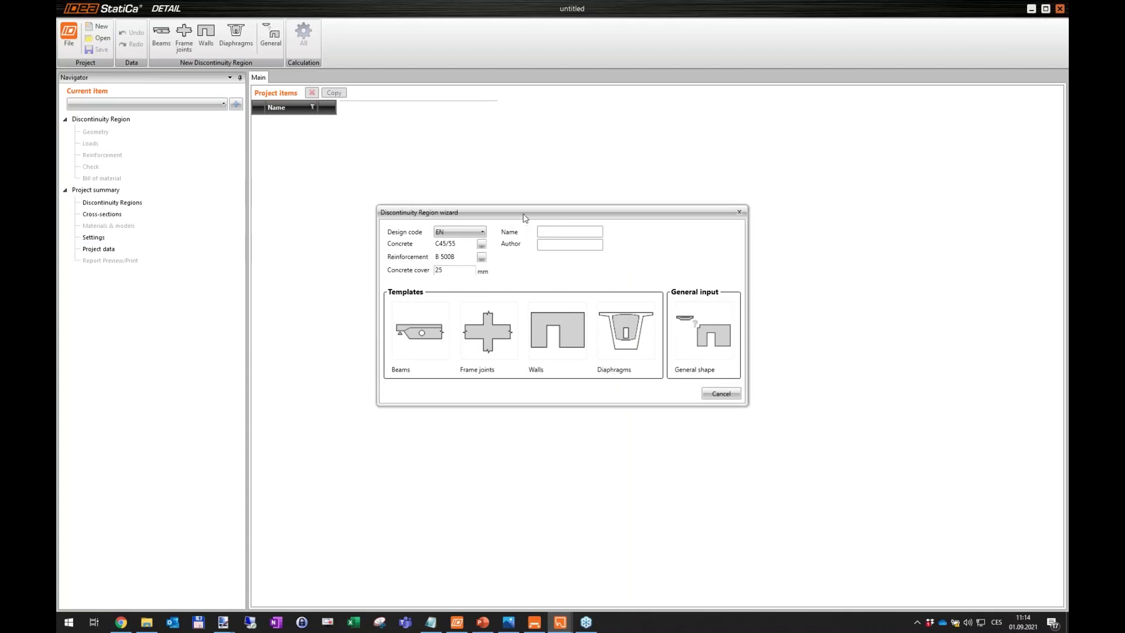
left_click_drag(525, 216, 582, 202)
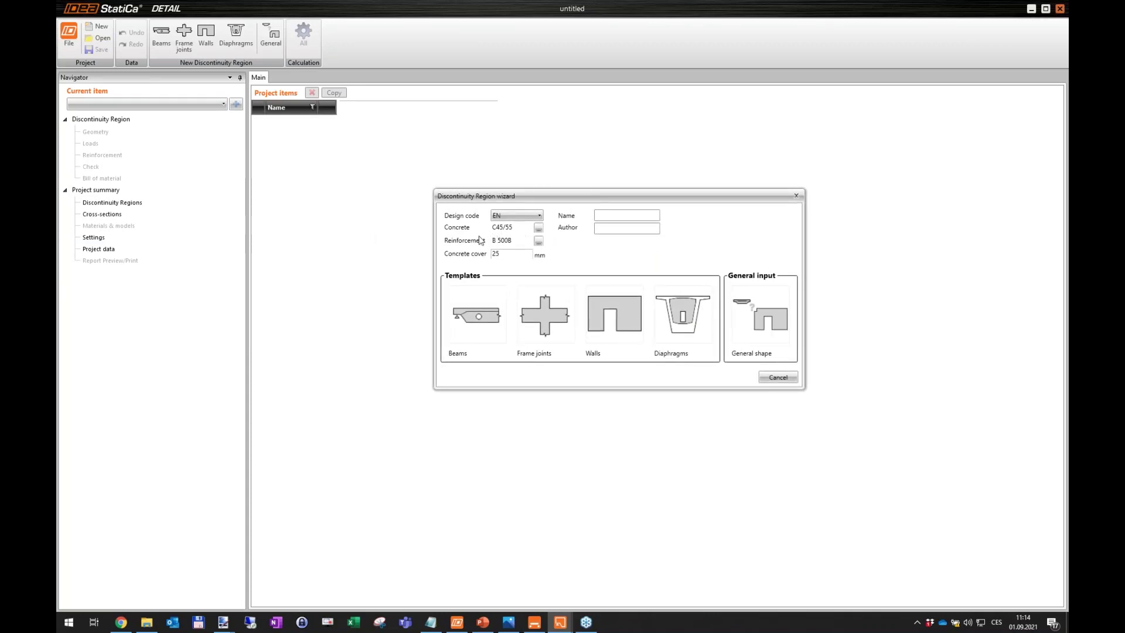
Step: Create a general-shape discontinuity region and add a wall subregion to its geometry
double_click(511, 256)
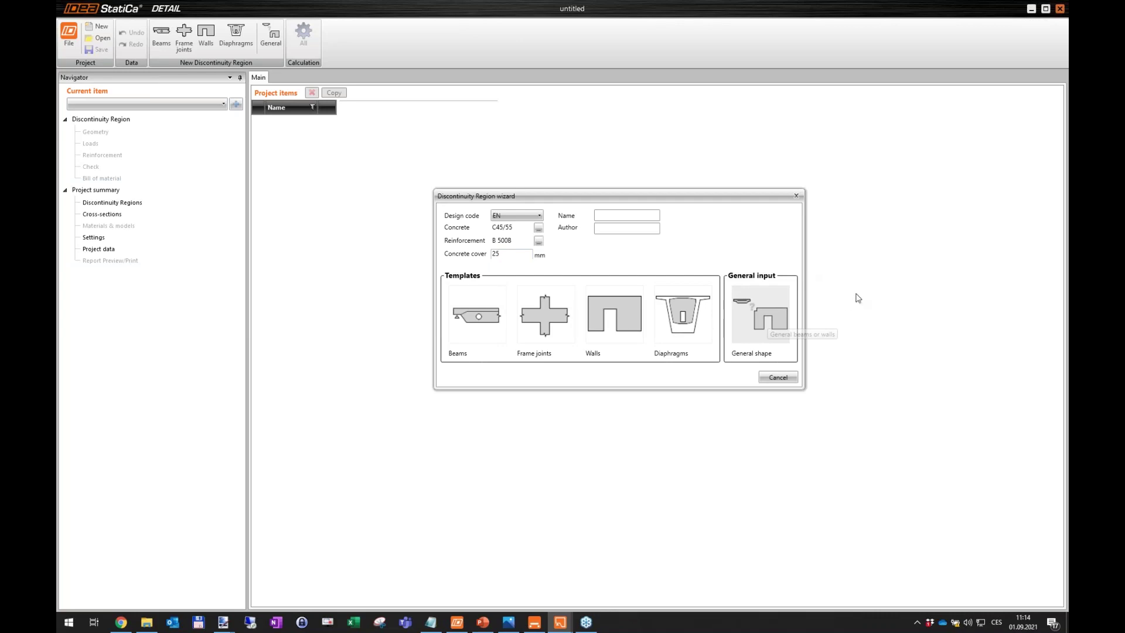
left_click(787, 302)
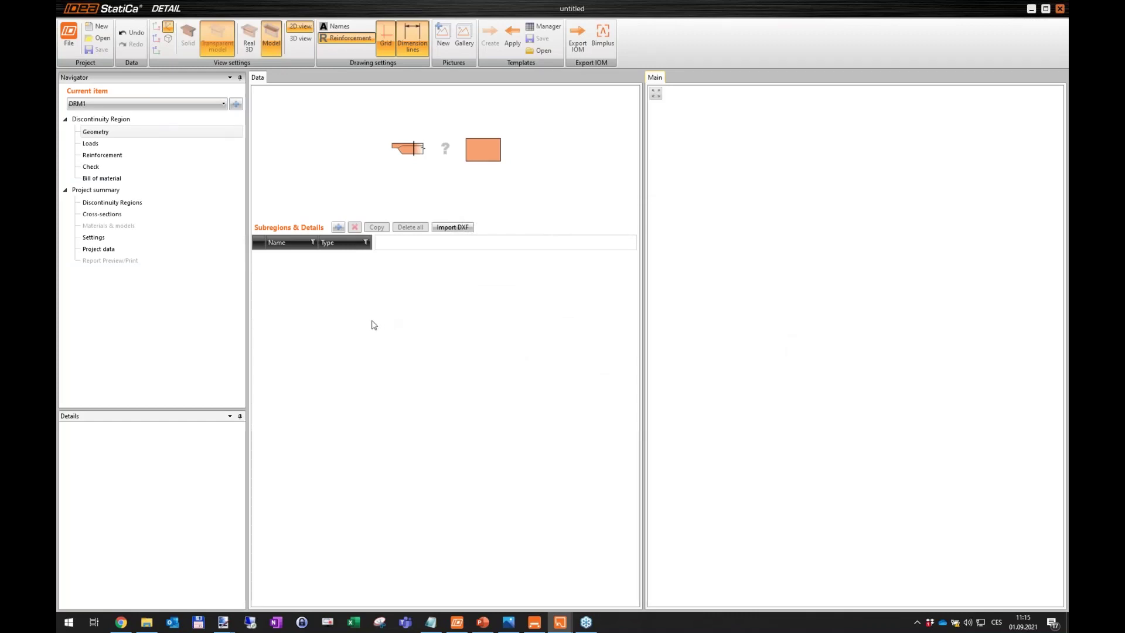
left_click(338, 228)
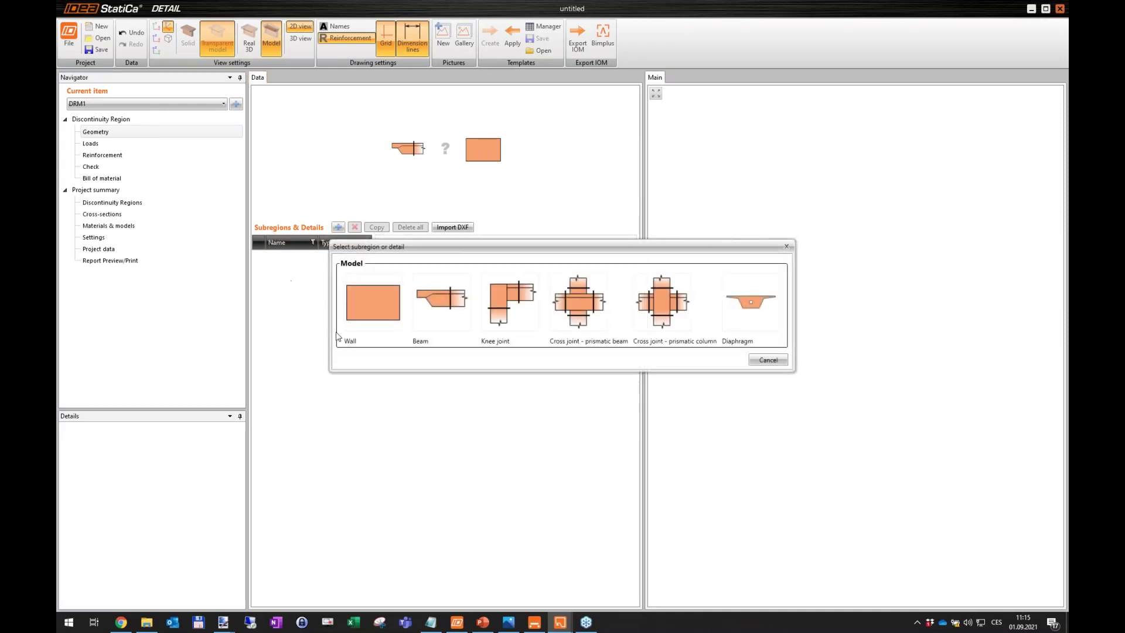
left_click(366, 302)
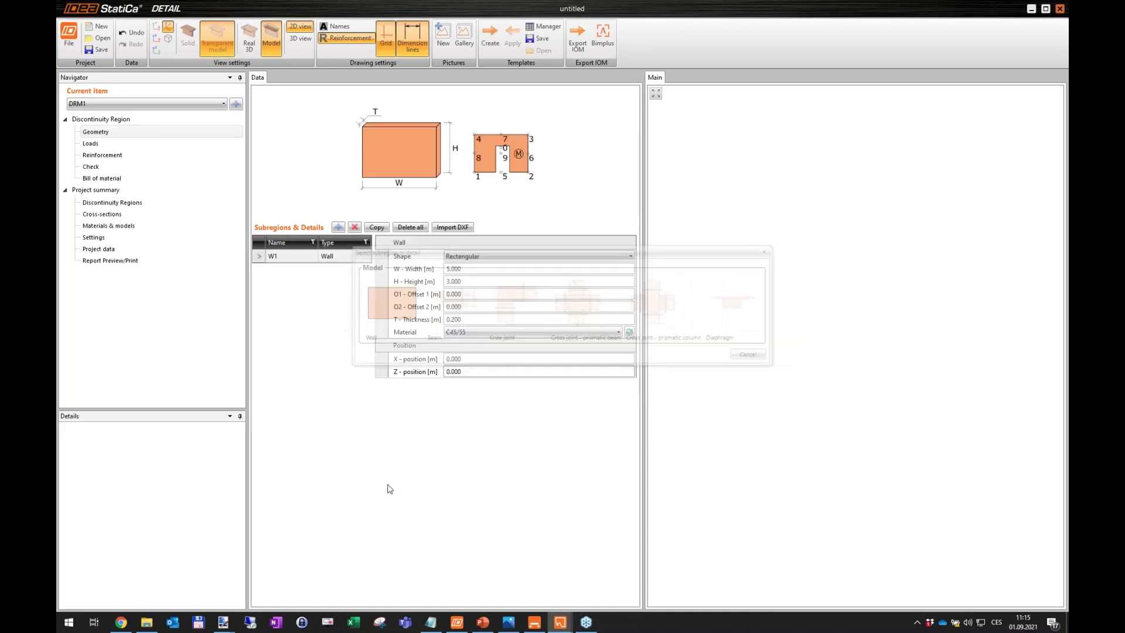
Step: Set the wall's width to 0.6 m, height to 0.65 m and thickness to 1 m
left_click(474, 270)
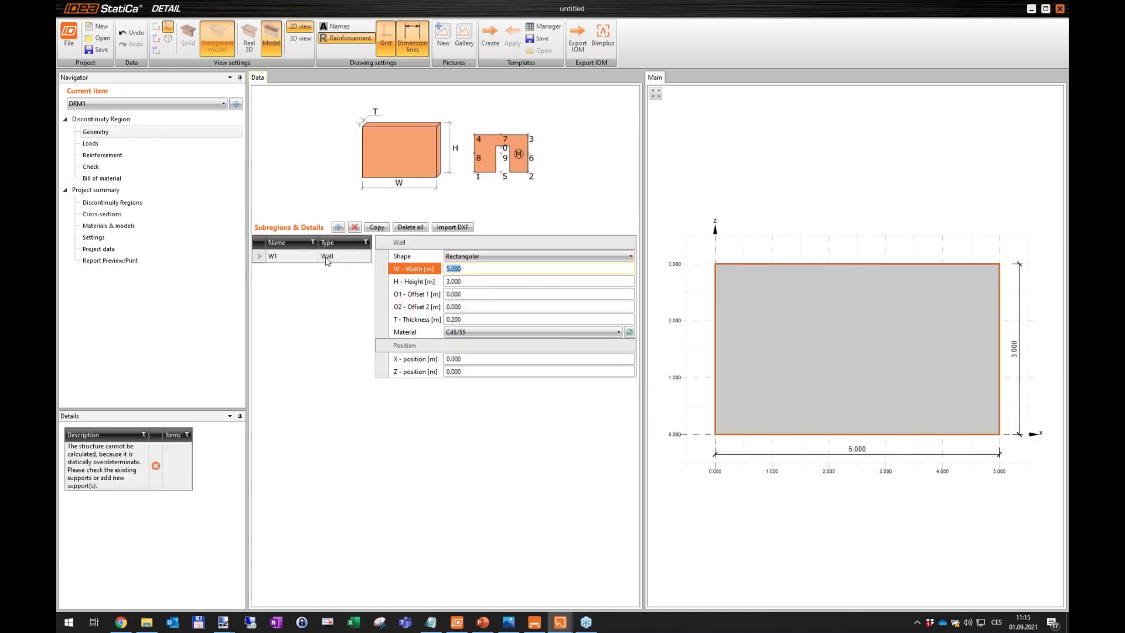
type("0,6")
key("Tab")
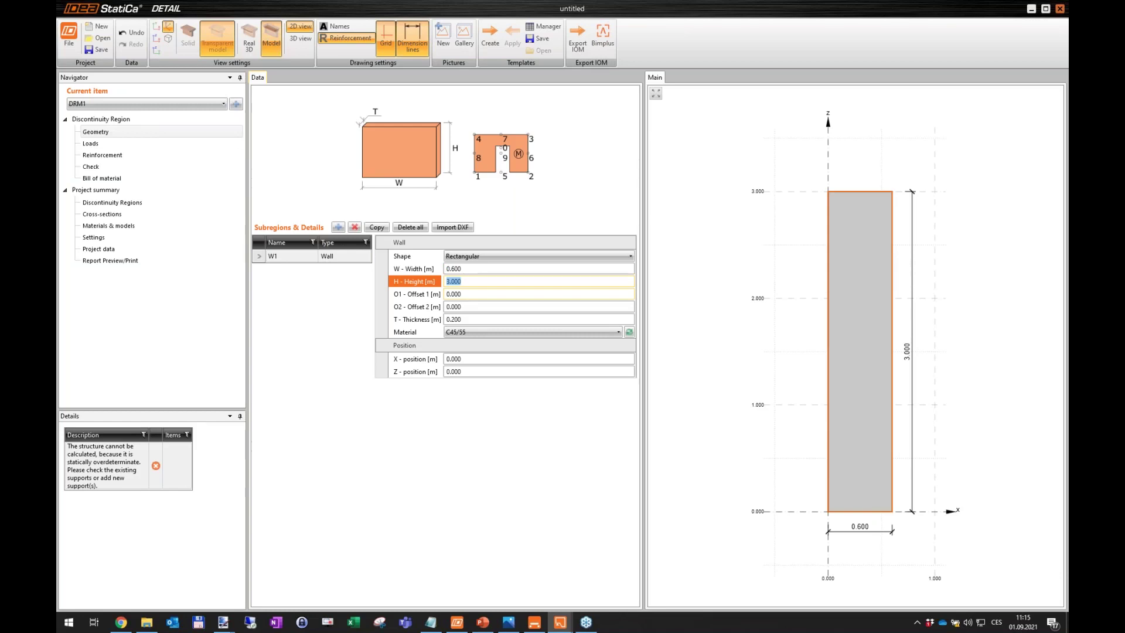
type("65")
key("Return")
left_click(628, 338)
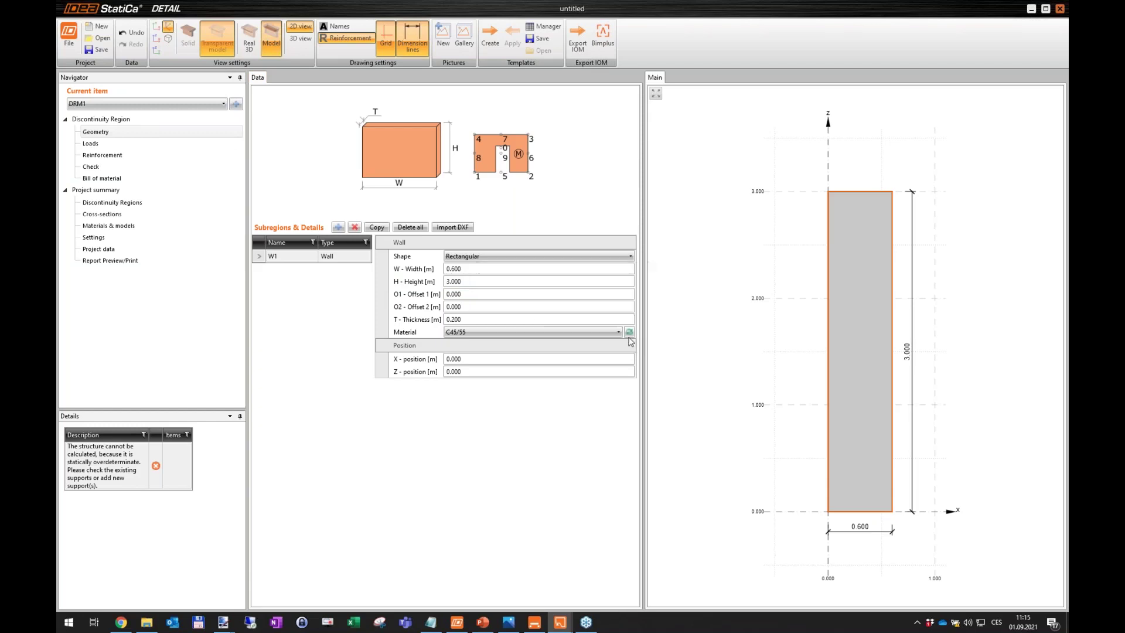
type("6")
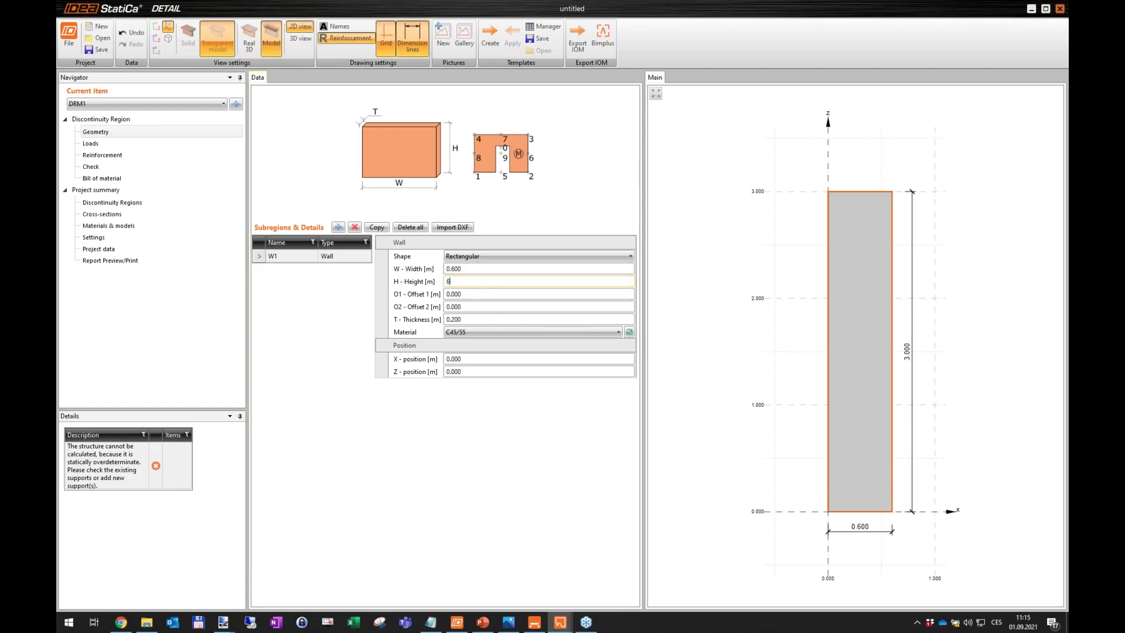
type("5")
key("Tab")
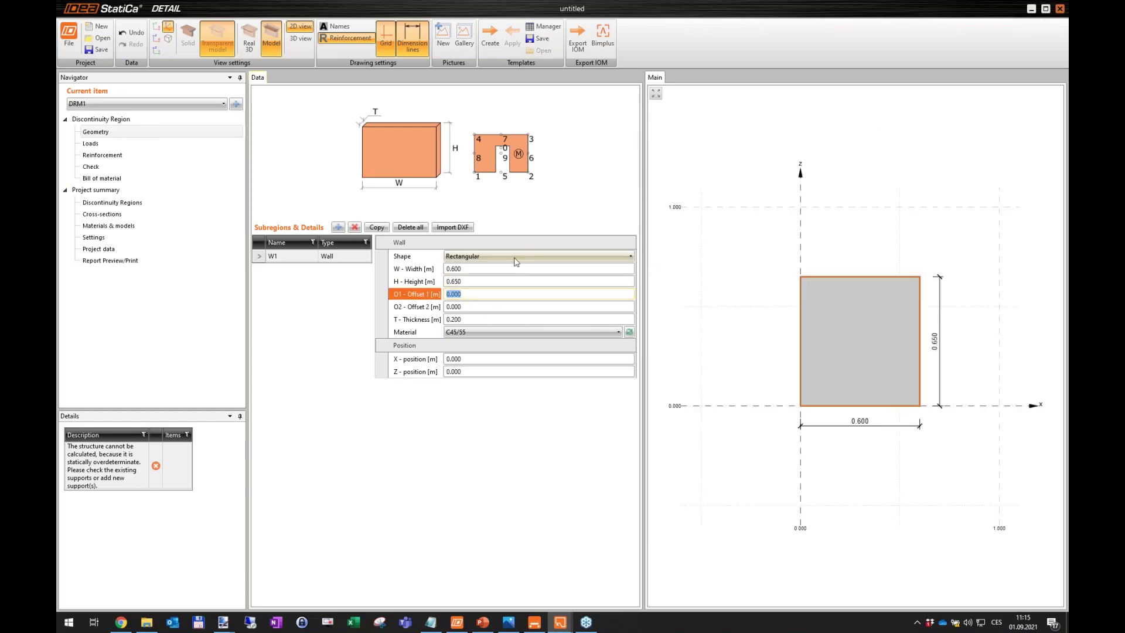
left_click(403, 320)
type("1")
key("Tab")
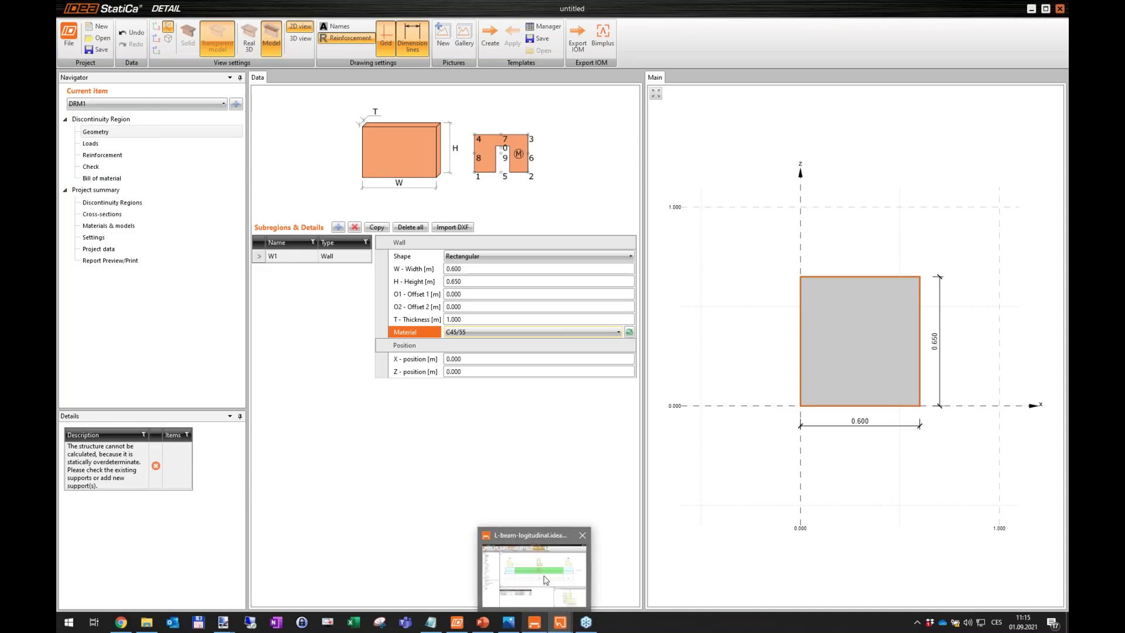
Step: Consult the L-section's dimensions in Beam, return to Detail, and add a rectangular opening 0.25 m wide and 0.4 m high to the wall
left_click(539, 627)
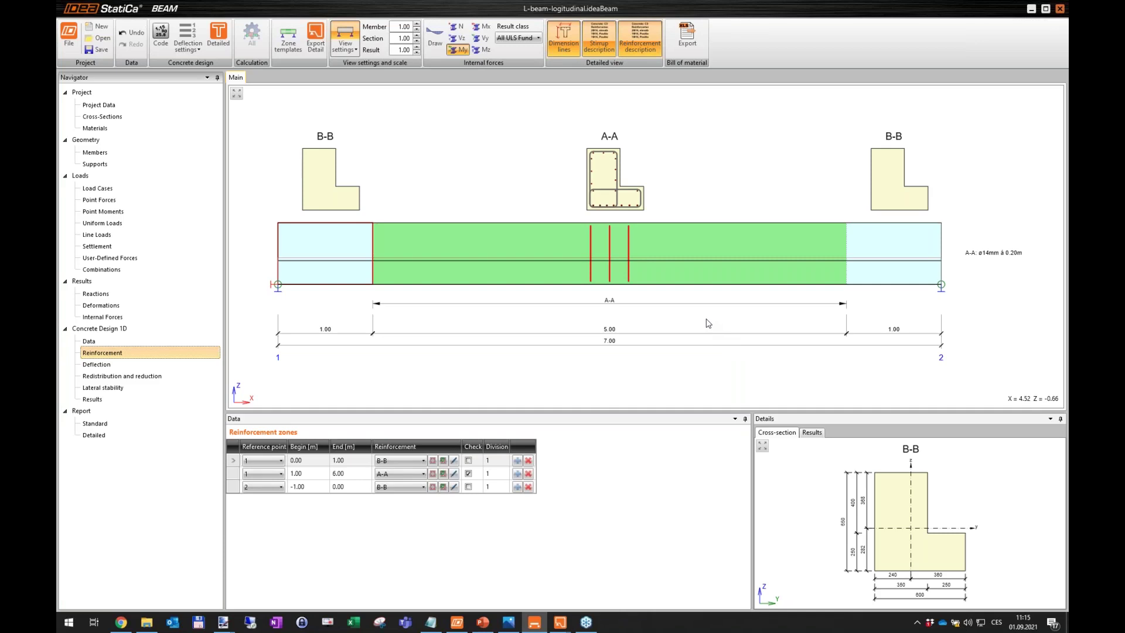
left_click(1031, 9)
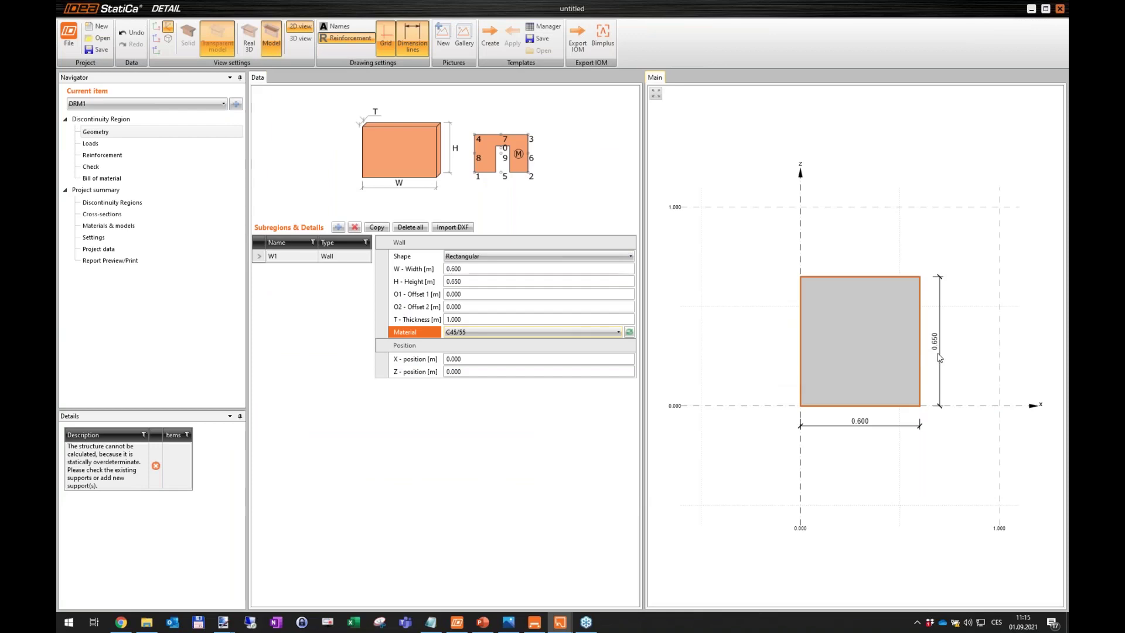
left_click(339, 227)
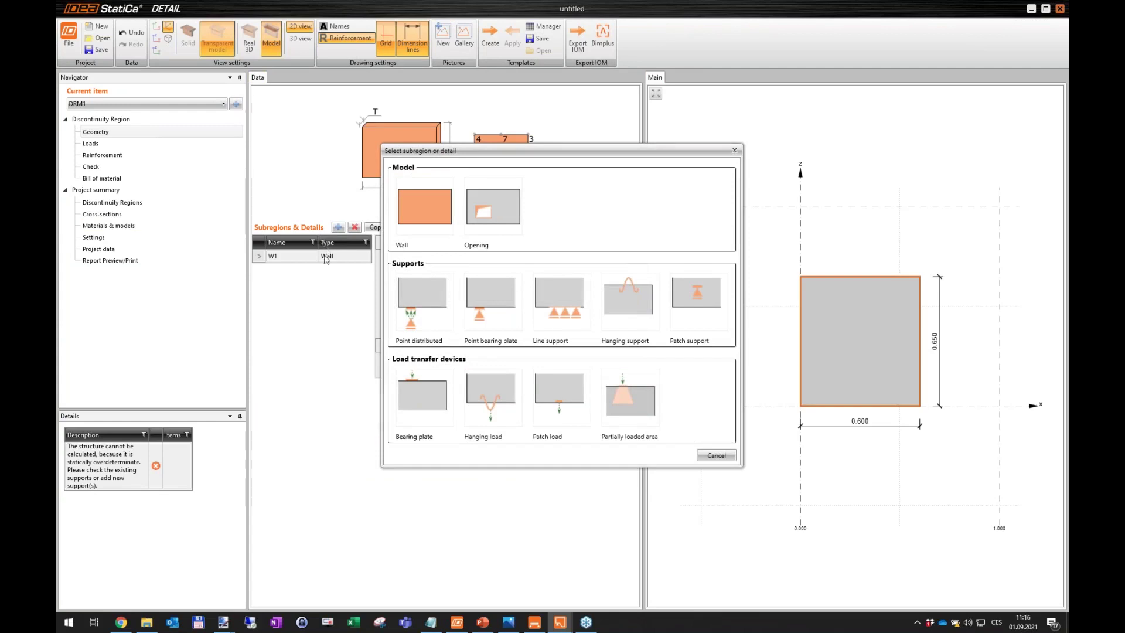
left_click(495, 206)
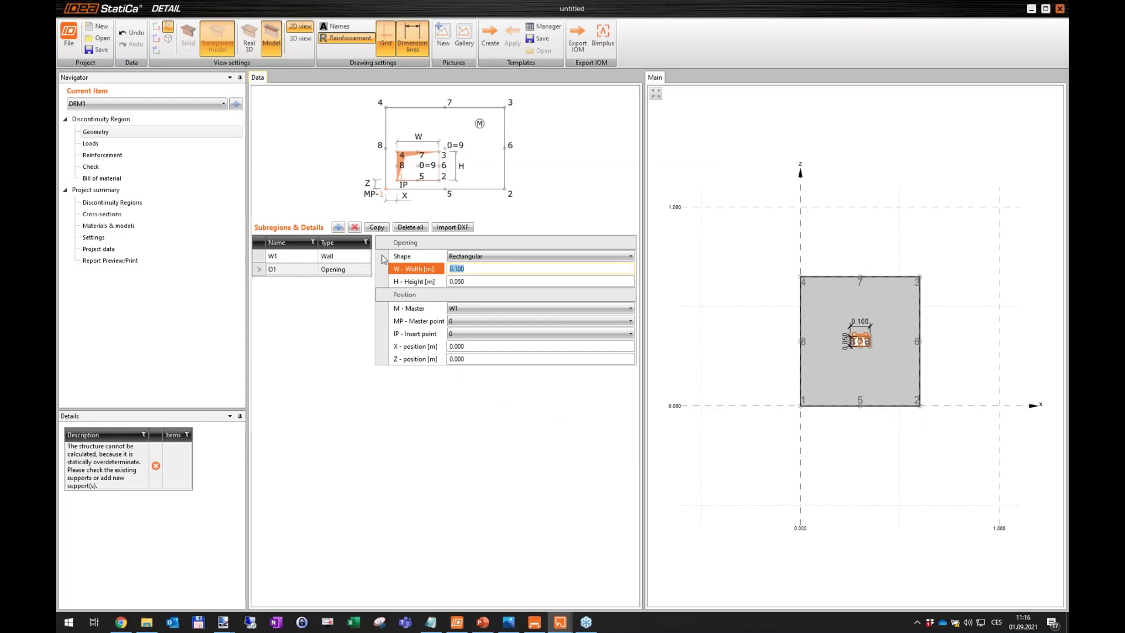
type("0.25")
key("Tab")
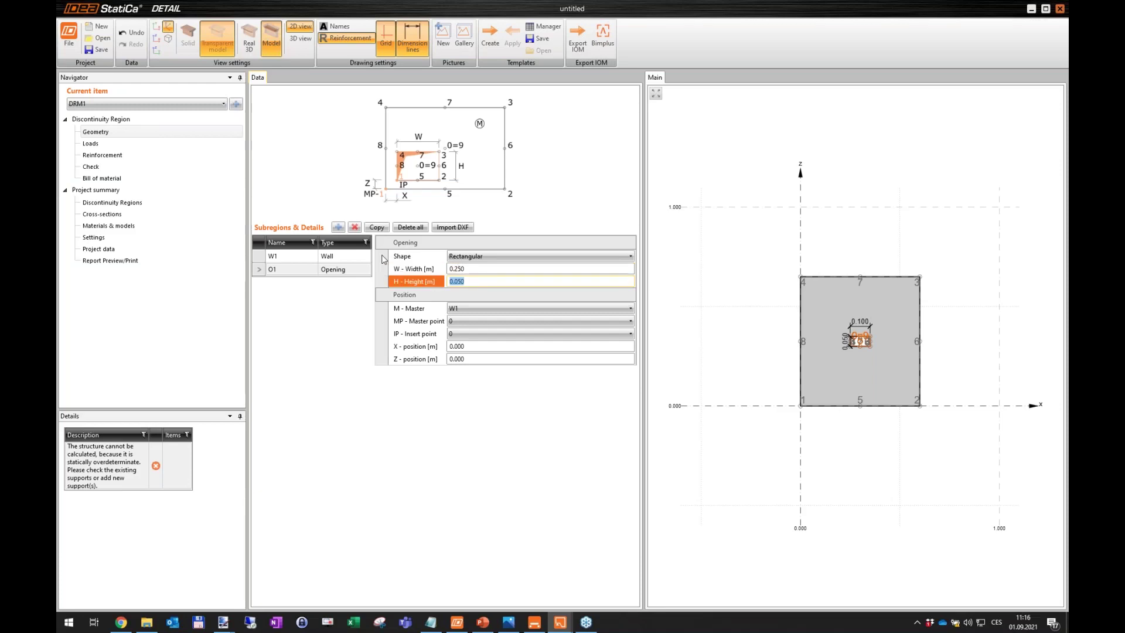
type("0.4")
key("Tab")
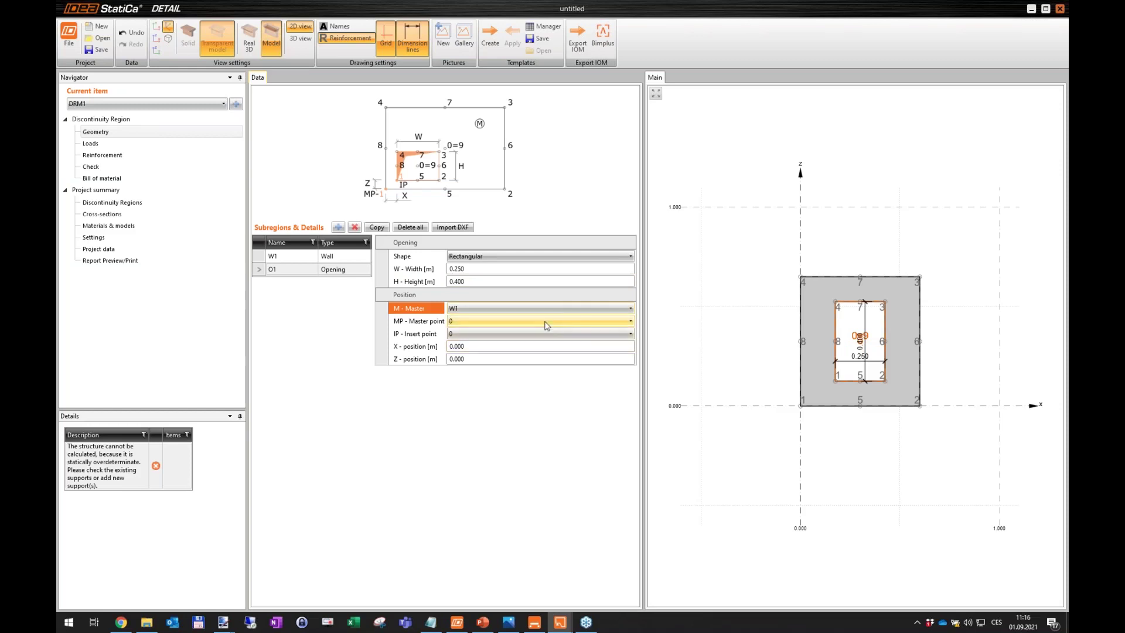
Step: Align the opening with the wall's upper corner using master point 3 and insert point 3 to form the L-shape
left_click(453, 325)
left_click(460, 365)
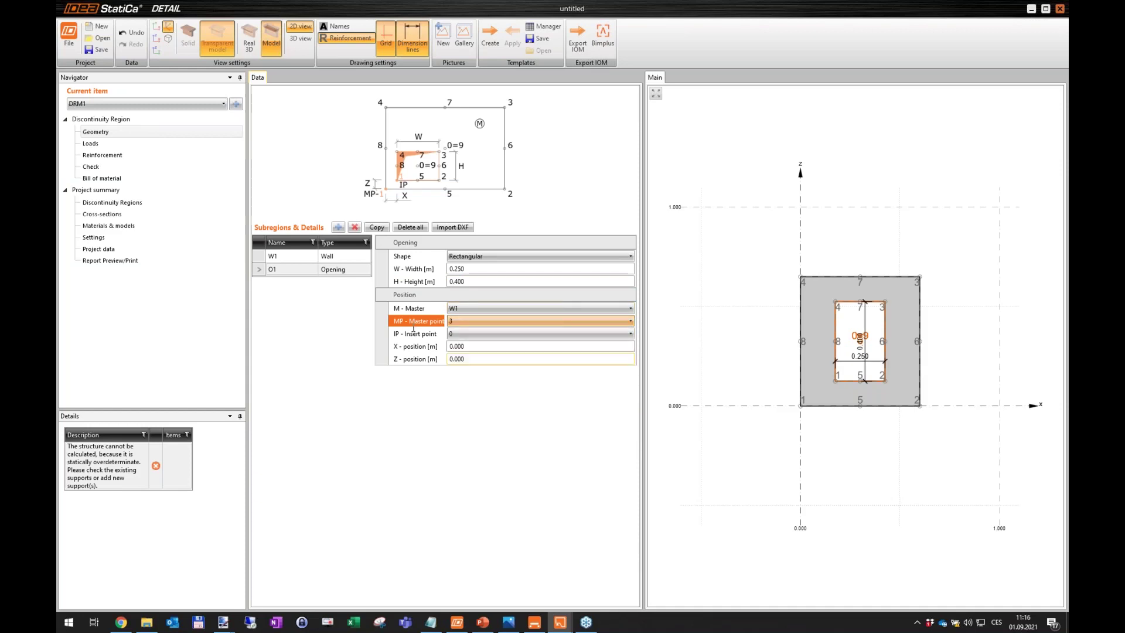
left_click(478, 335)
left_click(467, 378)
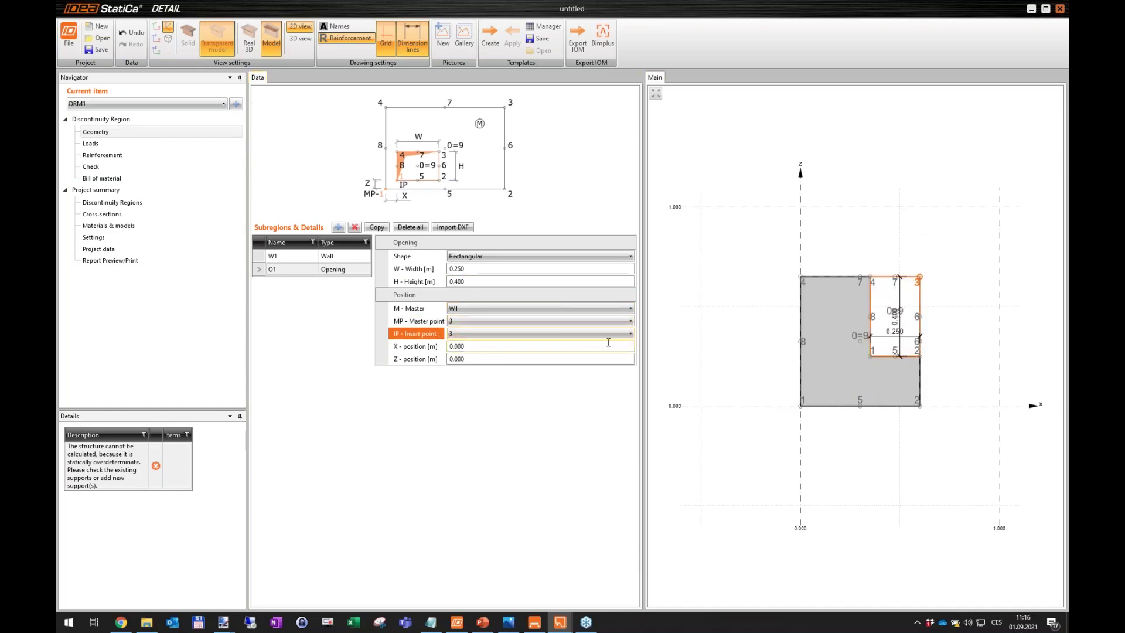
scroll(890, 332, "up", 1)
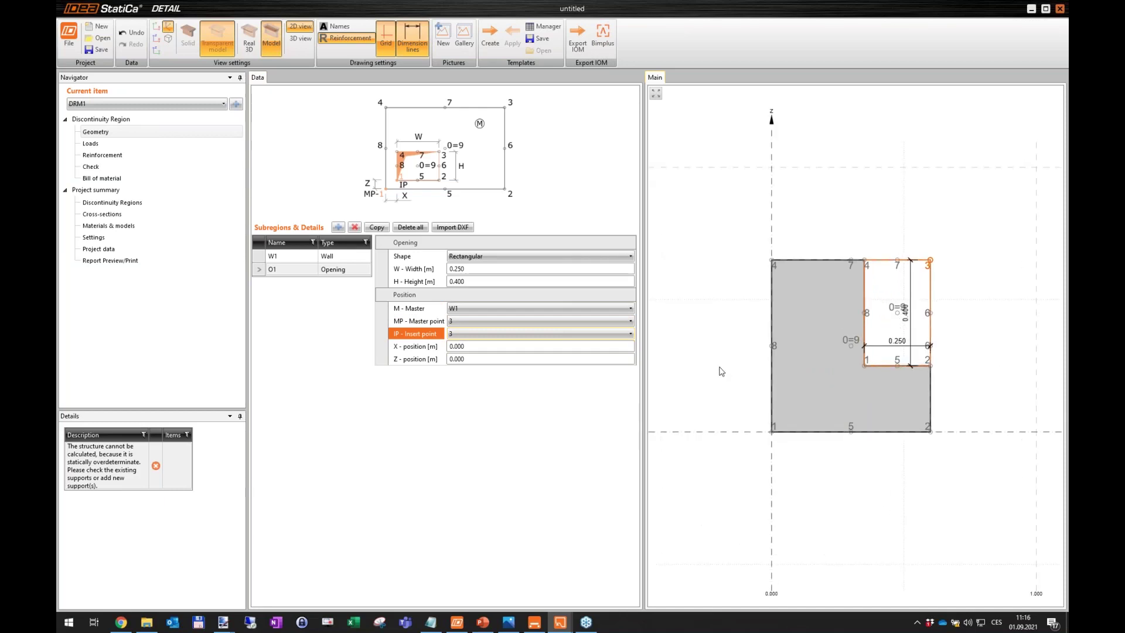
scroll(780, 293, "down", 3)
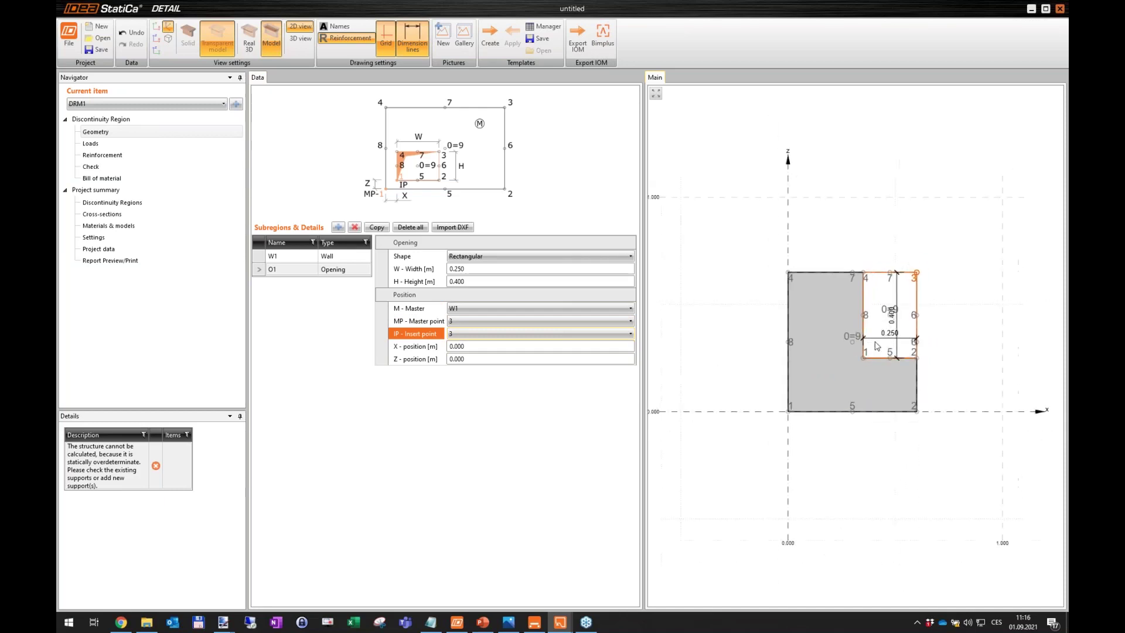
scroll(879, 339, "up", 1)
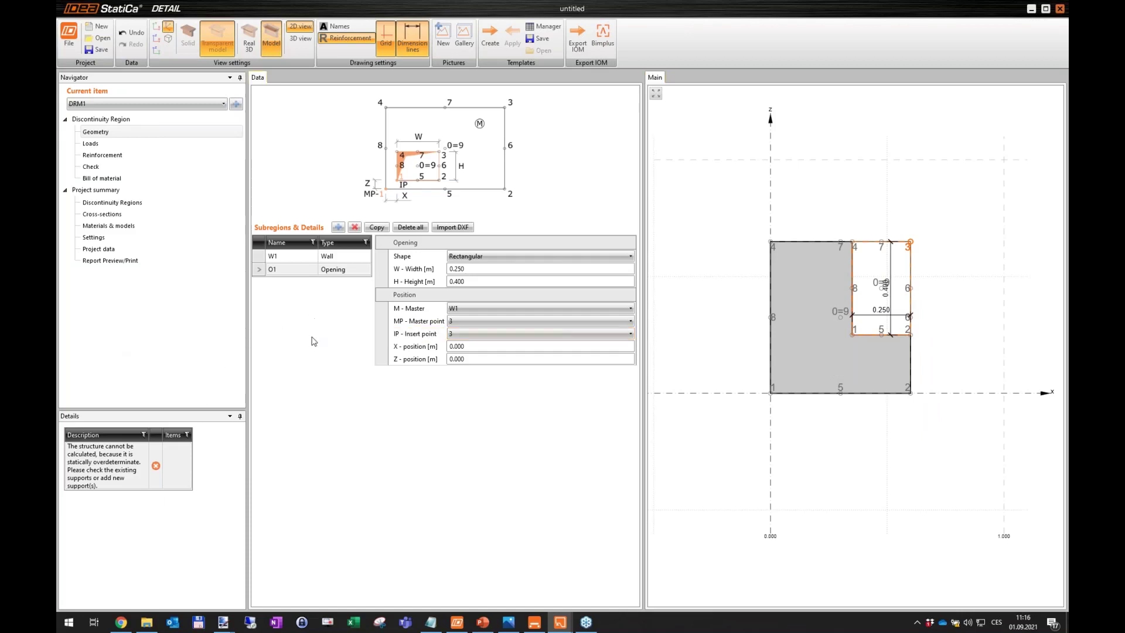
Step: Add a bearing plate load transfer device with a width of 0.1 m and a thickness of 0.01 m
left_click(338, 229)
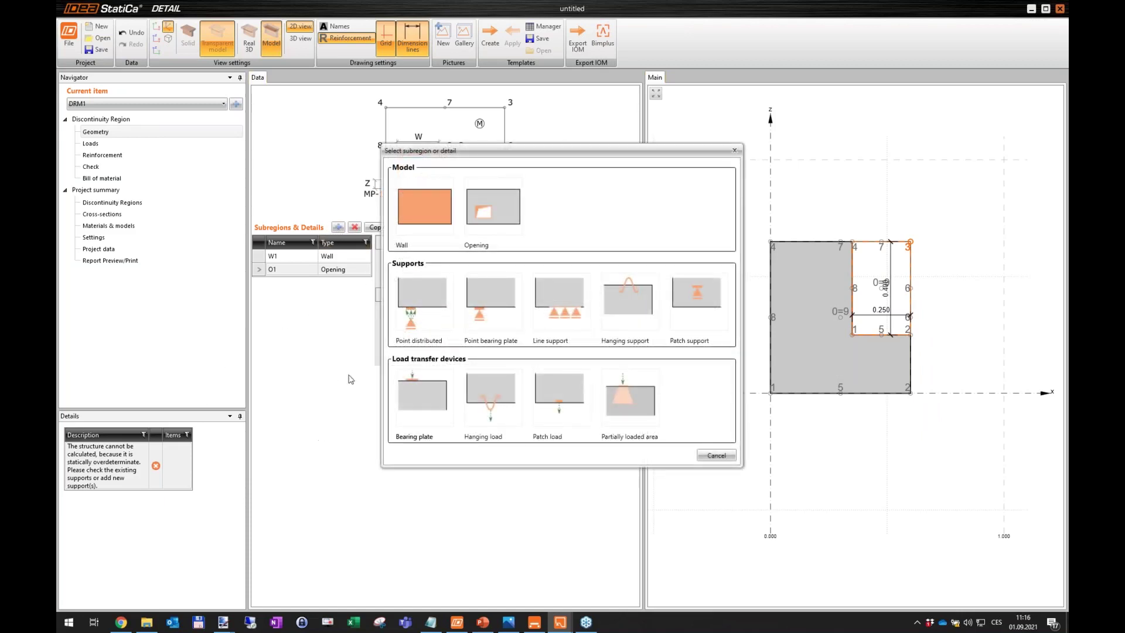
left_click(418, 401)
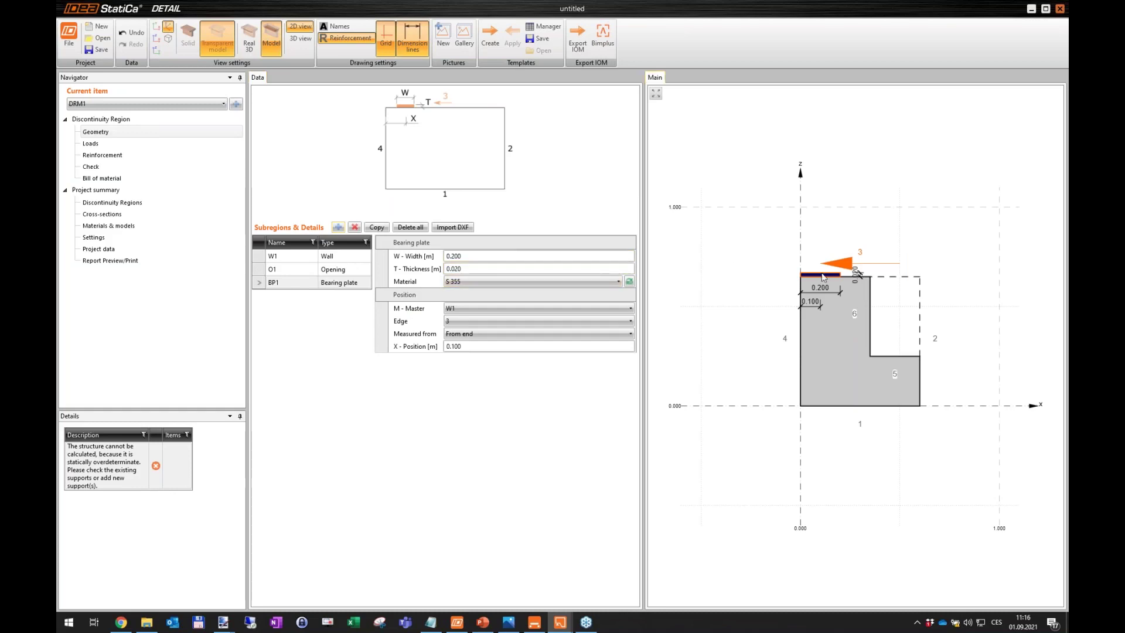
scroll(842, 259, "up", 2)
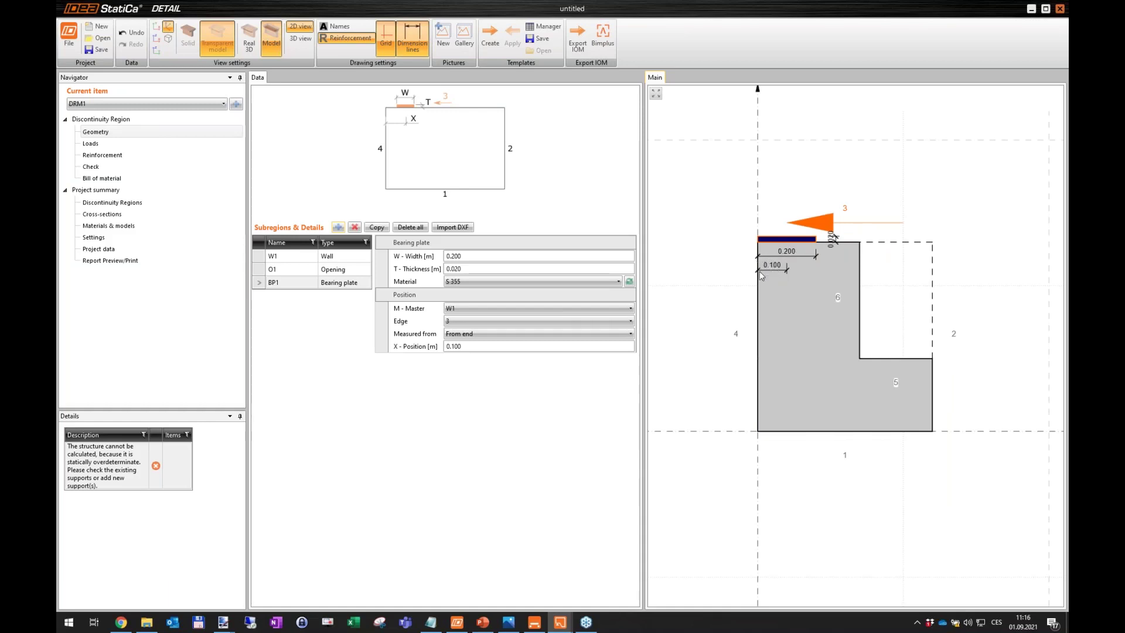
left_click(490, 256)
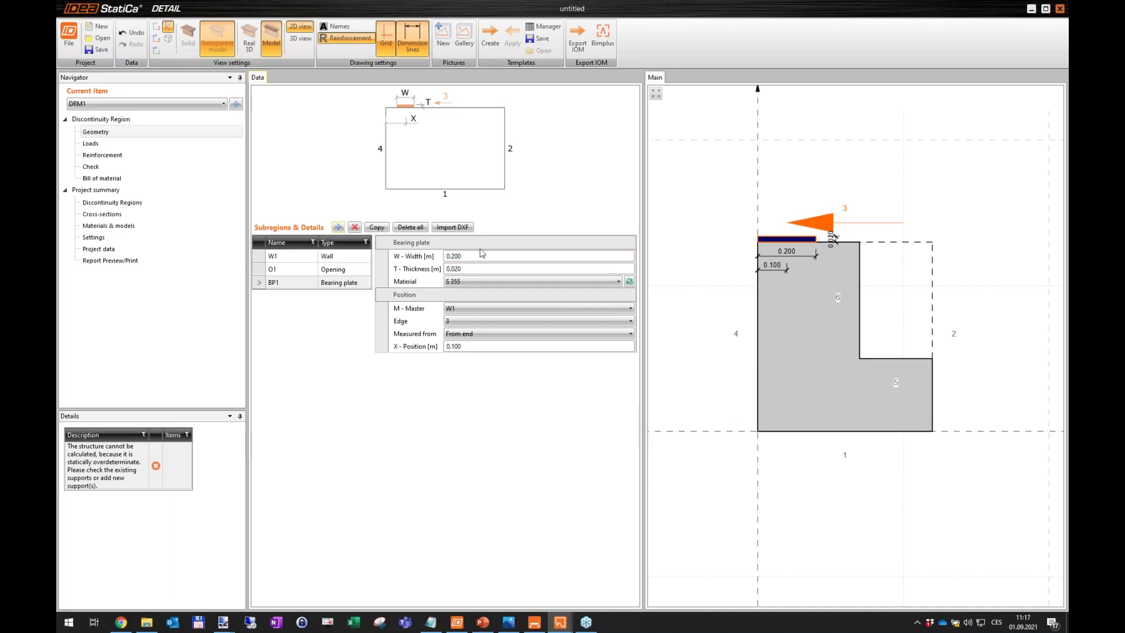
type("1")
key("Tab")
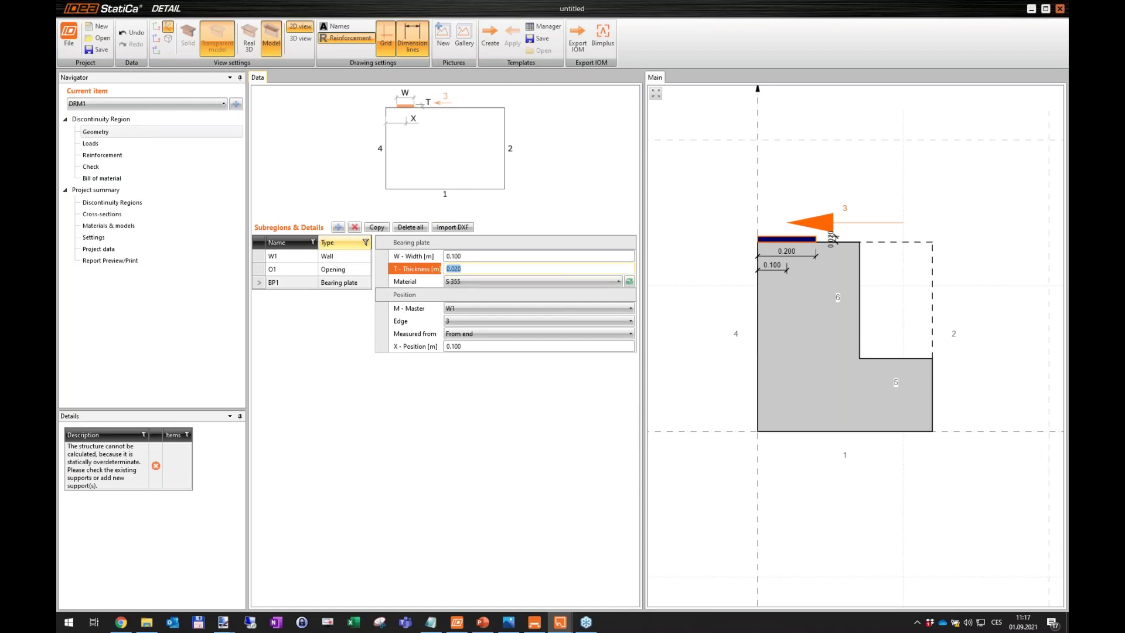
type("0.01")
key("Tab")
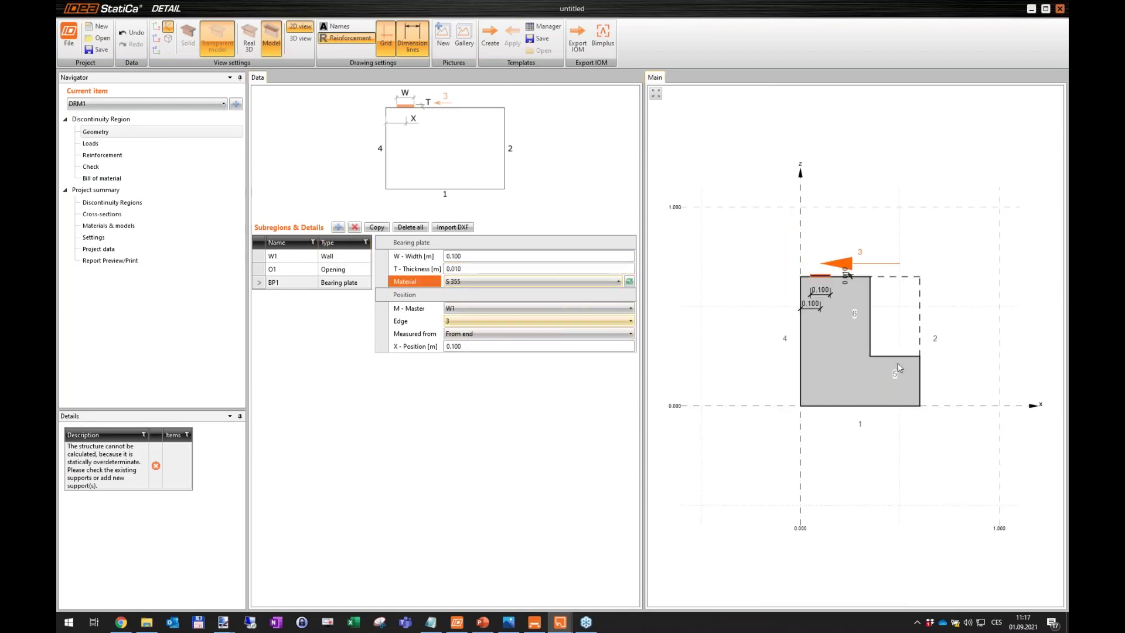
Step: Place the bearing plate on edge 5, the ledge of the L-shape, with an X position of 0.15 m
scroll(901, 368, "up", 2)
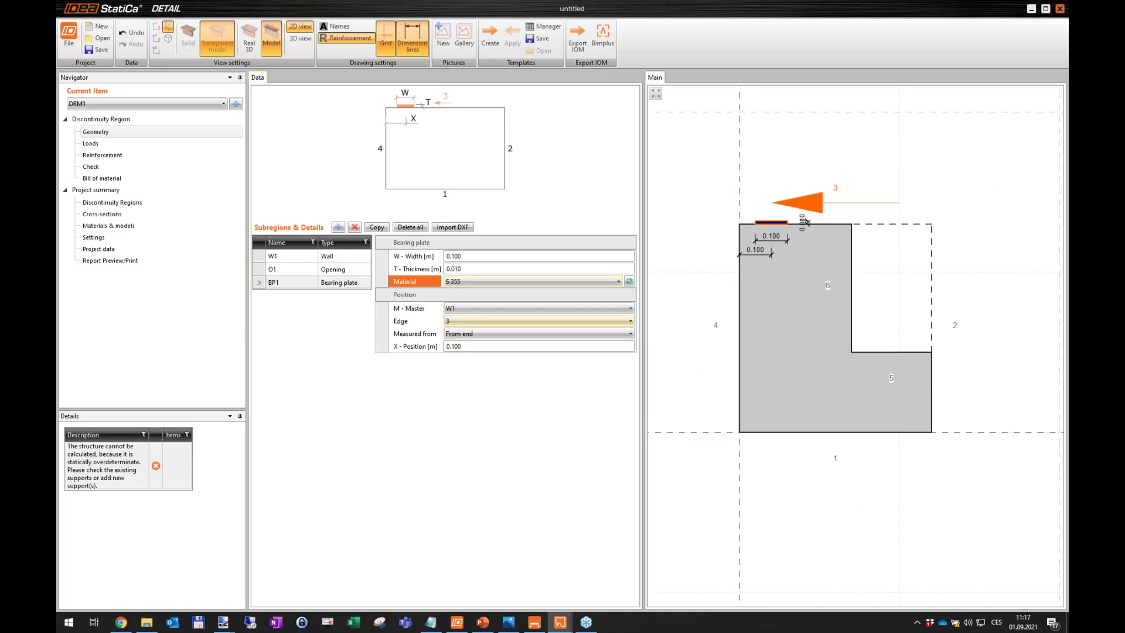
left_click(471, 322)
left_click(467, 375)
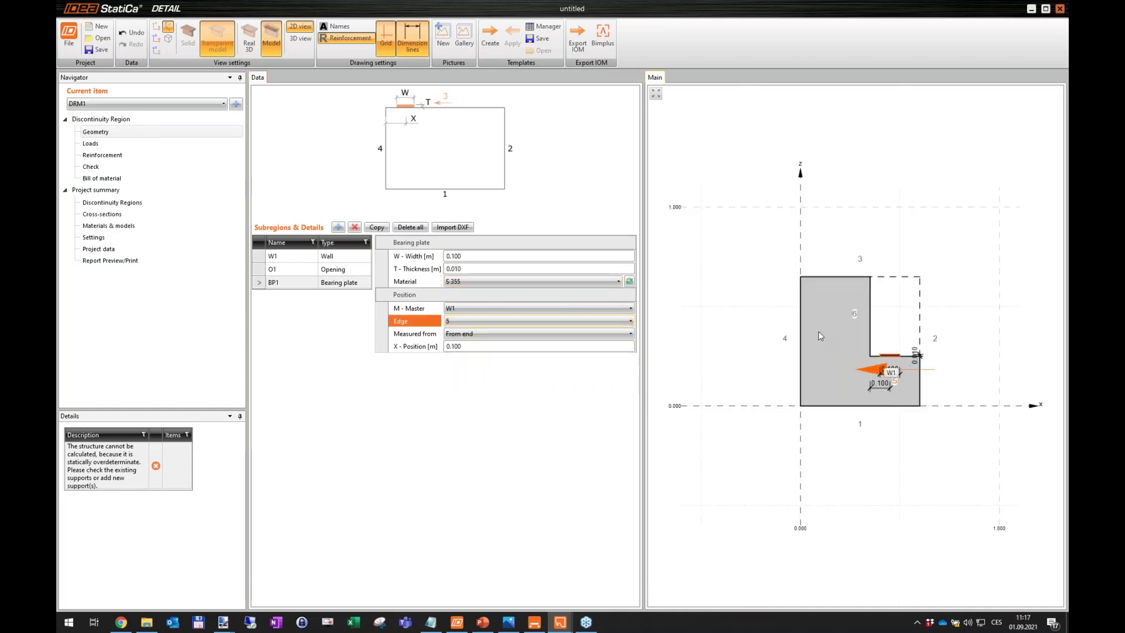
scroll(914, 370, "up", 5)
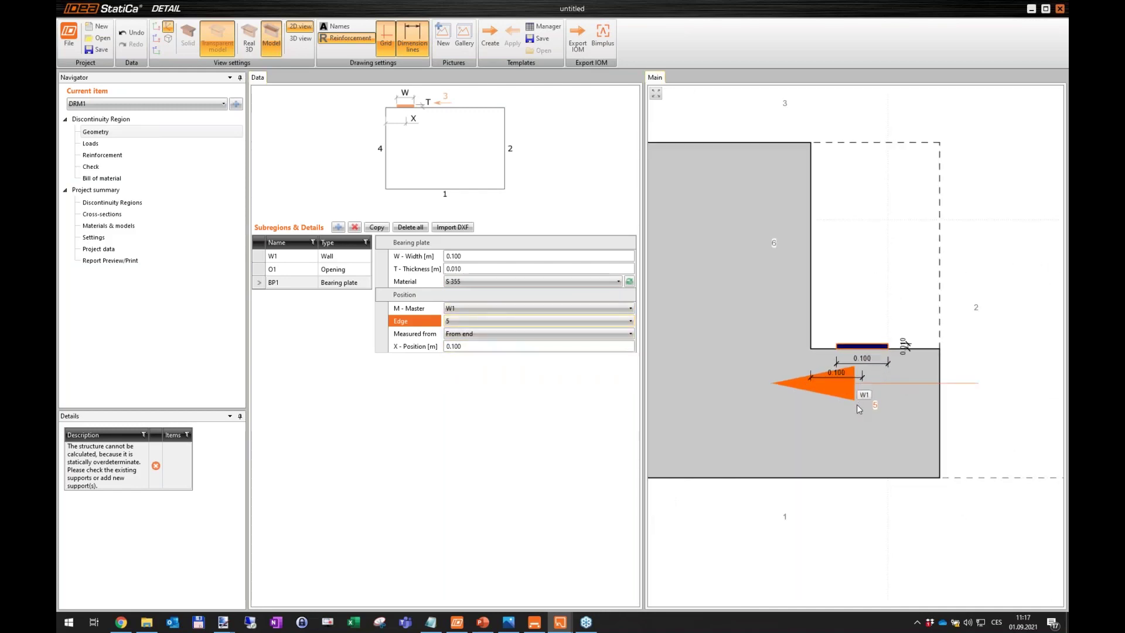
left_click(472, 347)
type("0.150")
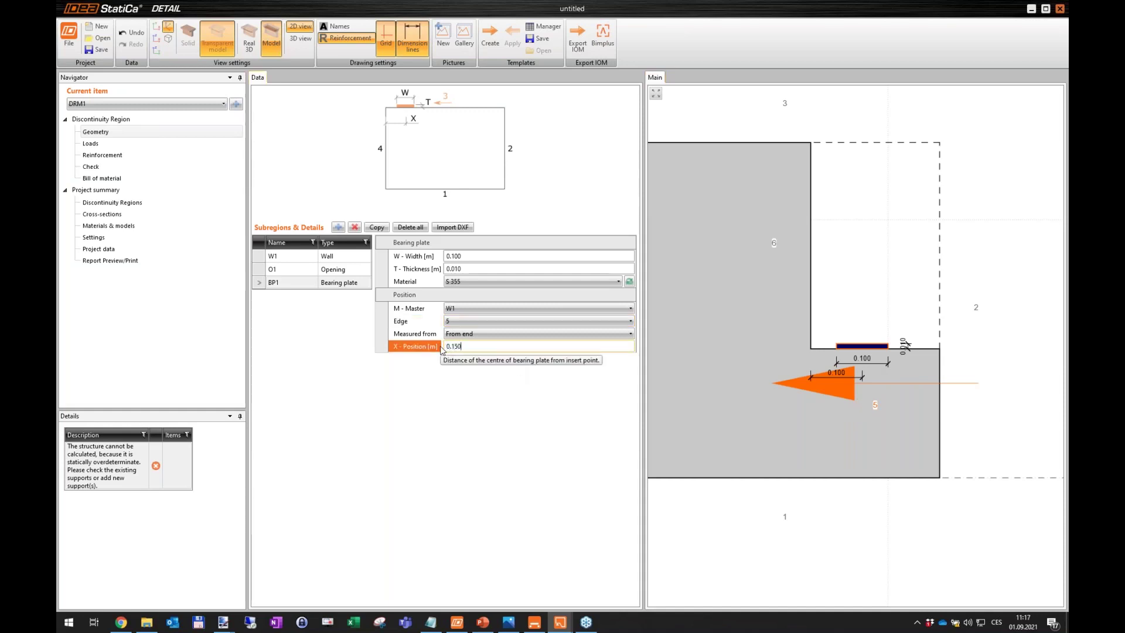
key("Tab")
scroll(879, 358, "up", 2)
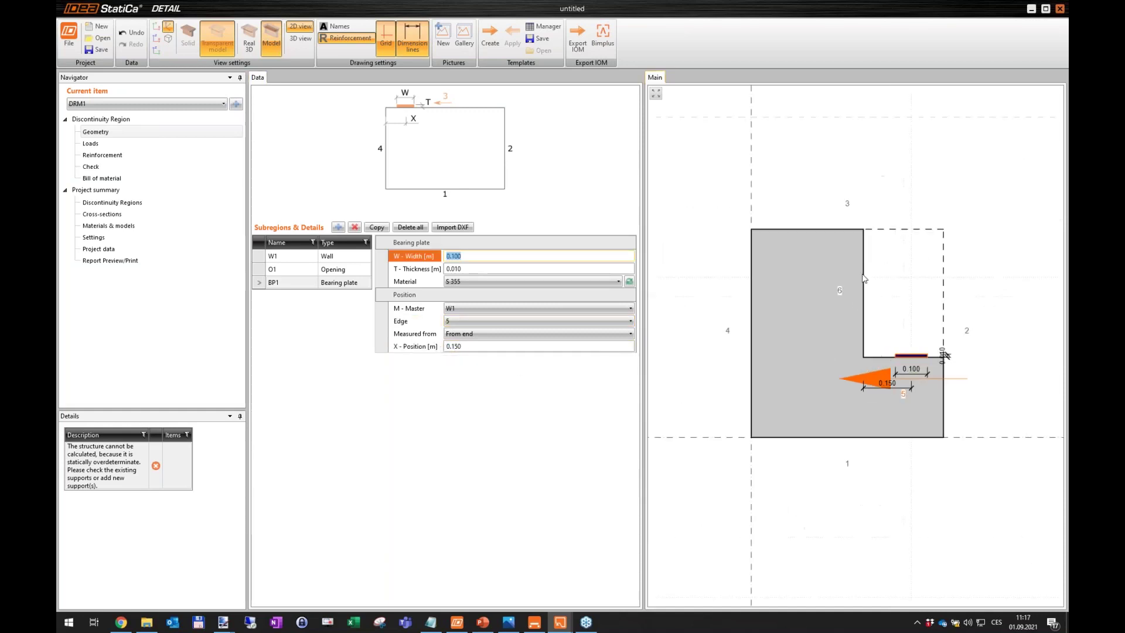
scroll(842, 301, "up", 1)
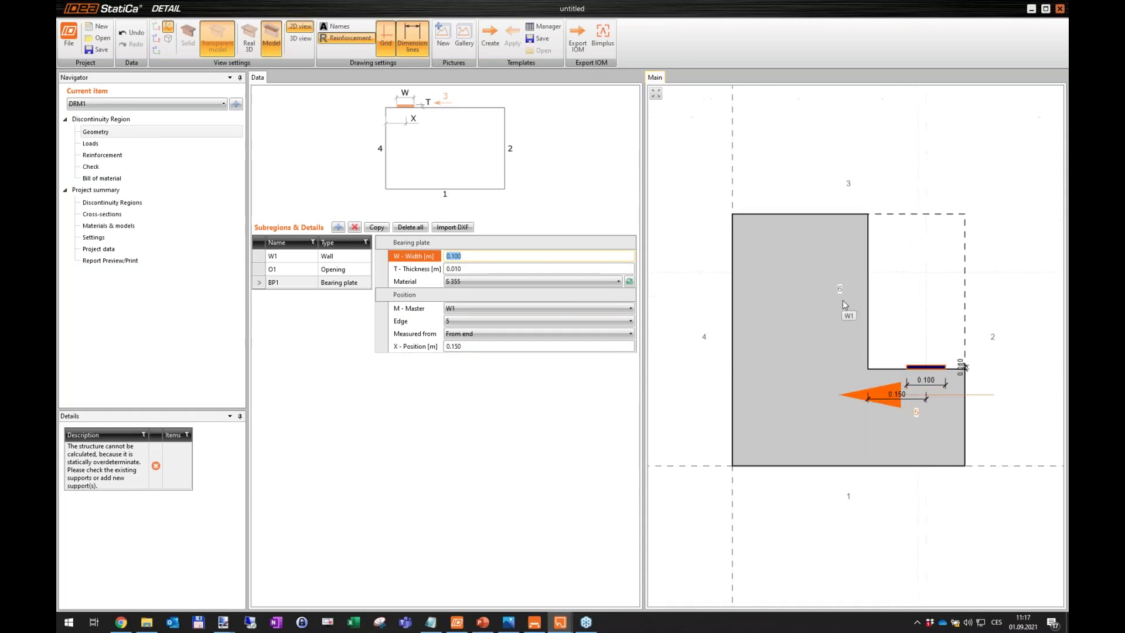
scroll(943, 372, "down", 3)
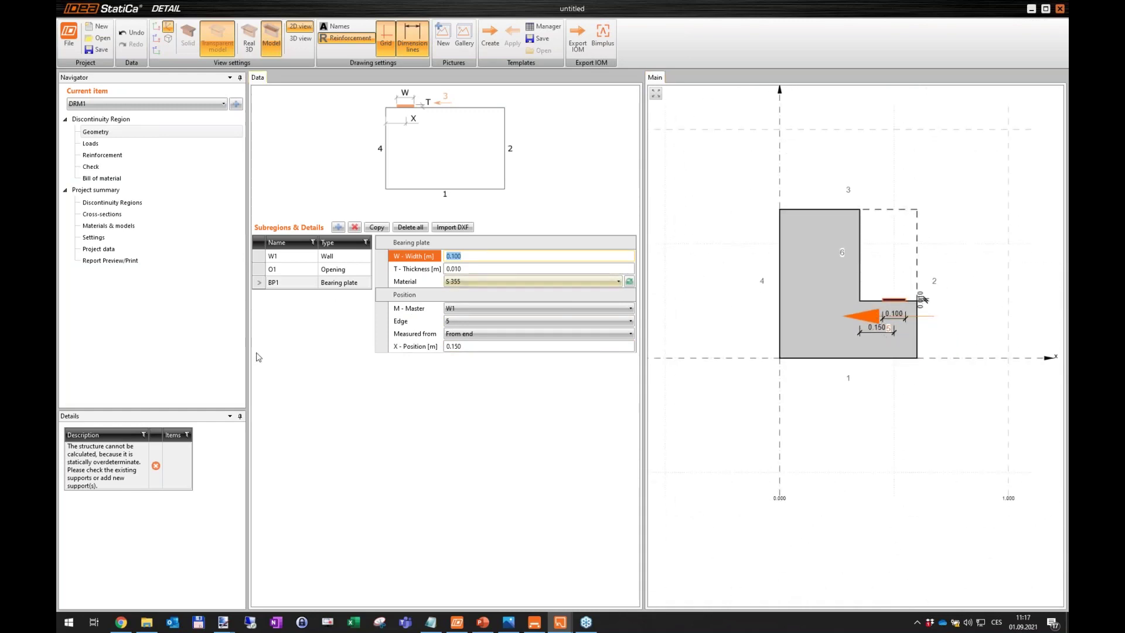
left_click(296, 342)
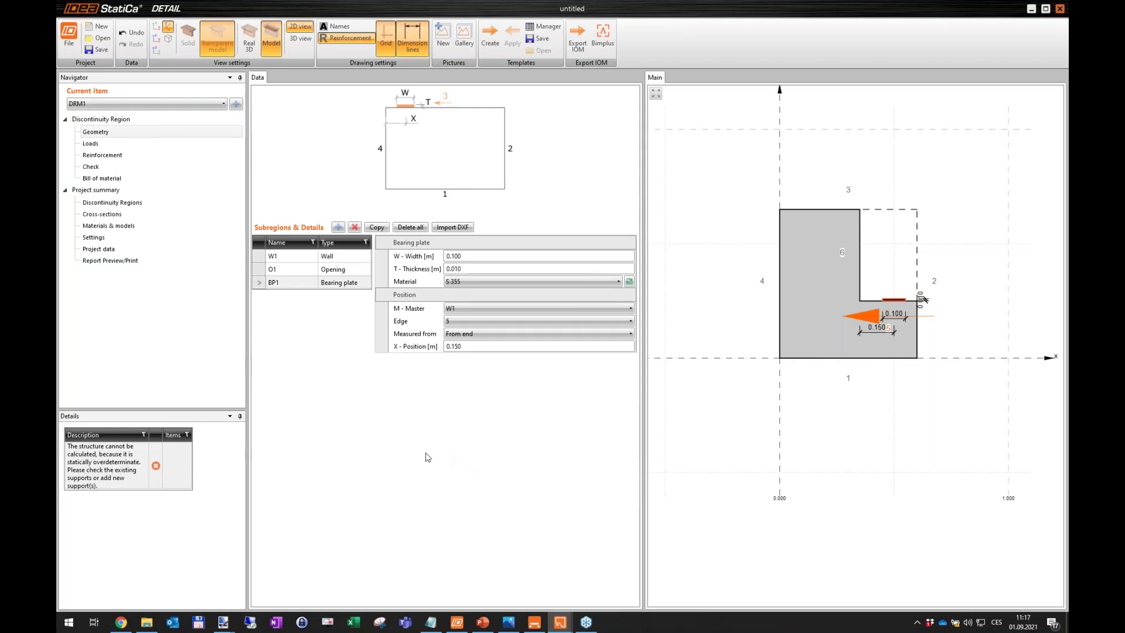
Step: Add a patch support to the L-shaped wall's discontinuity region
middle_click_drag(916, 296, 912, 300)
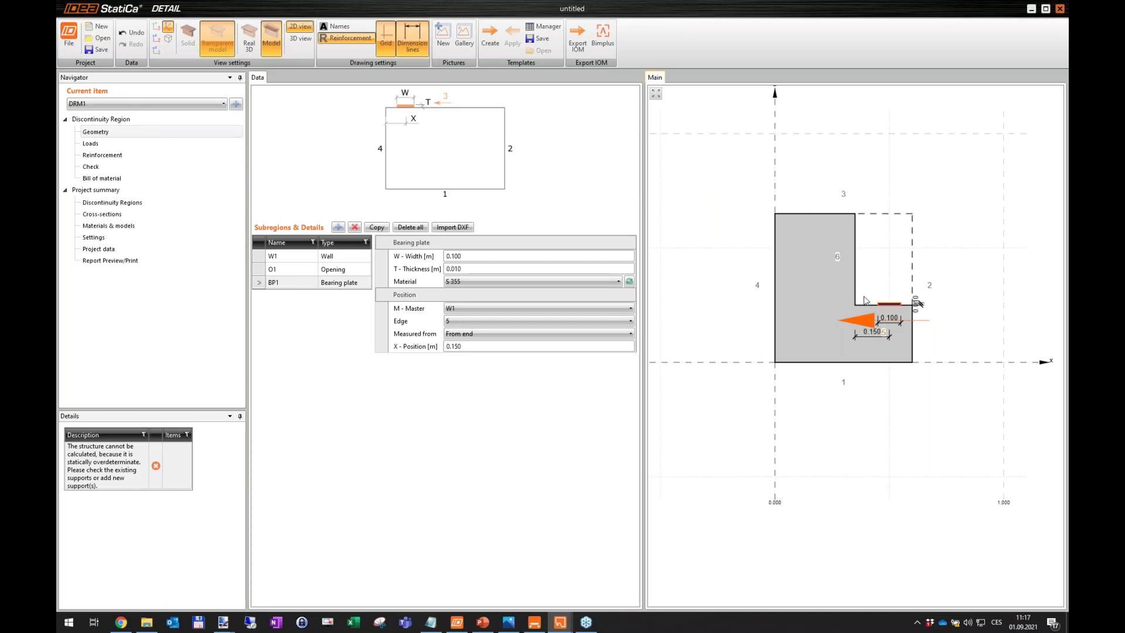
middle_click_drag(853, 313, 838, 325)
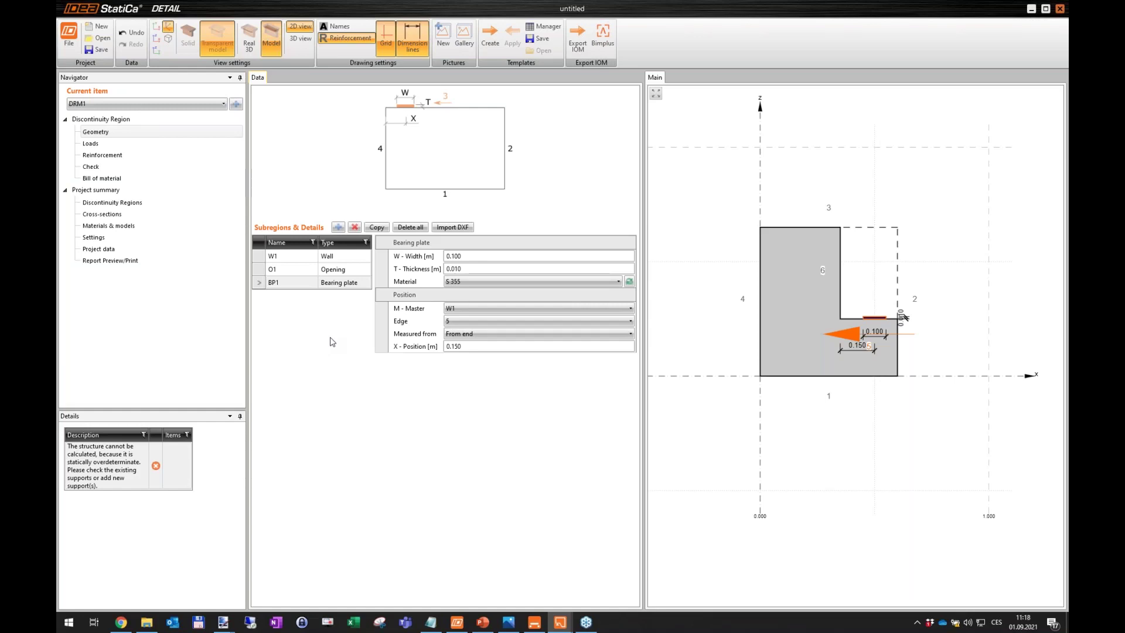
left_click(339, 228)
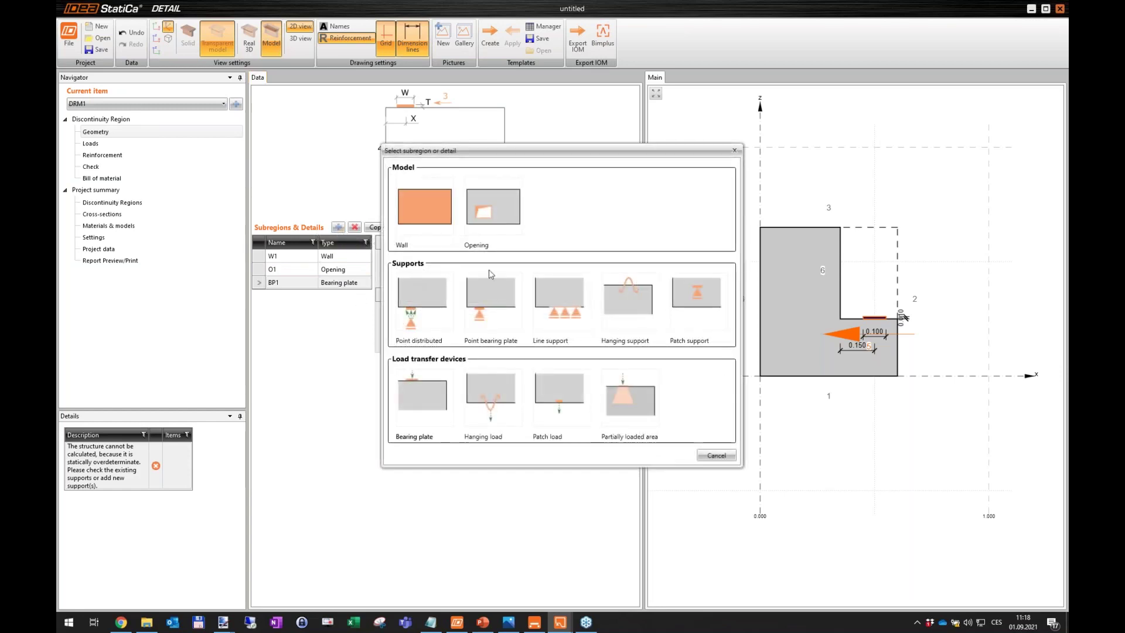
left_click(693, 299)
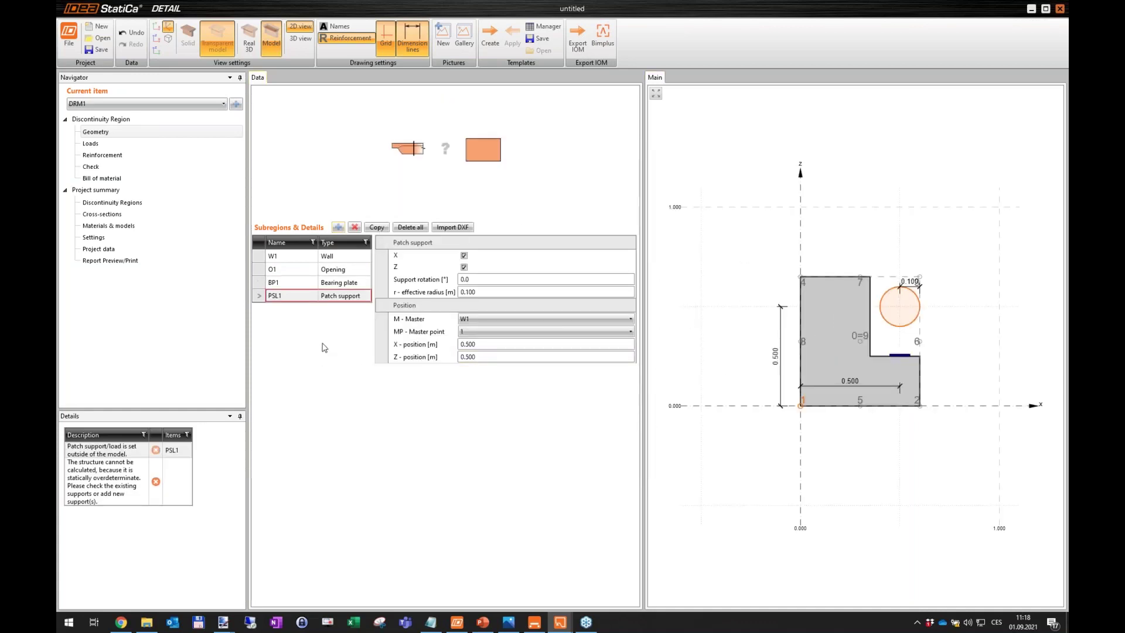
Step: Position the patch support from the wall's master point 4 with X position 0.05 m and Z position -0.05 m
scroll(909, 311, "up", 1)
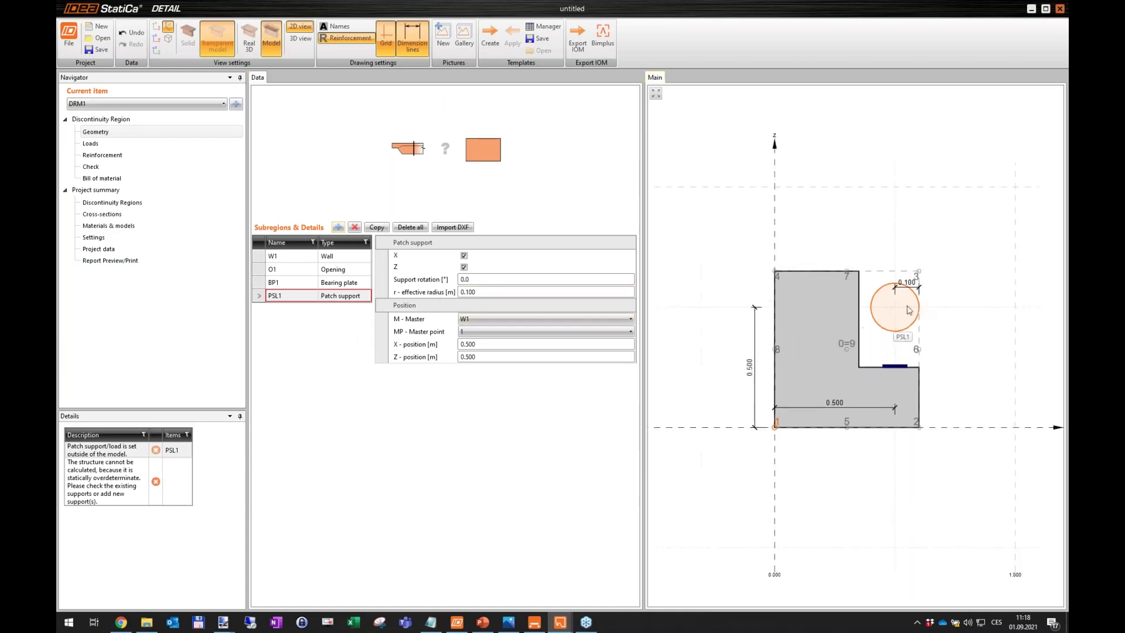
scroll(810, 308, "up", 2)
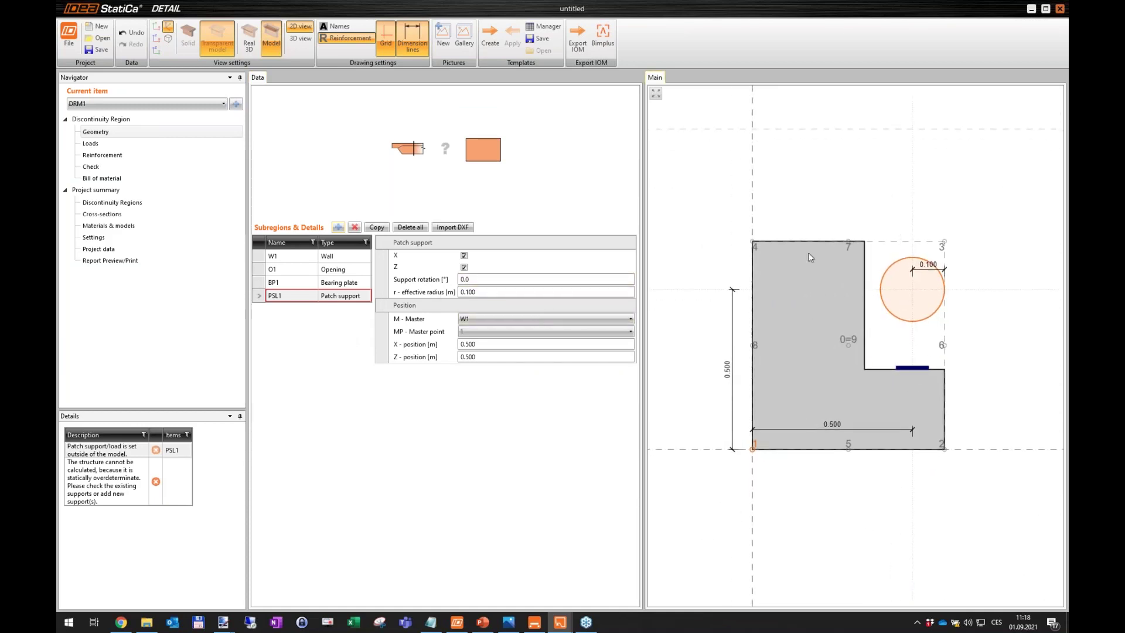
scroll(776, 261, "up", 1)
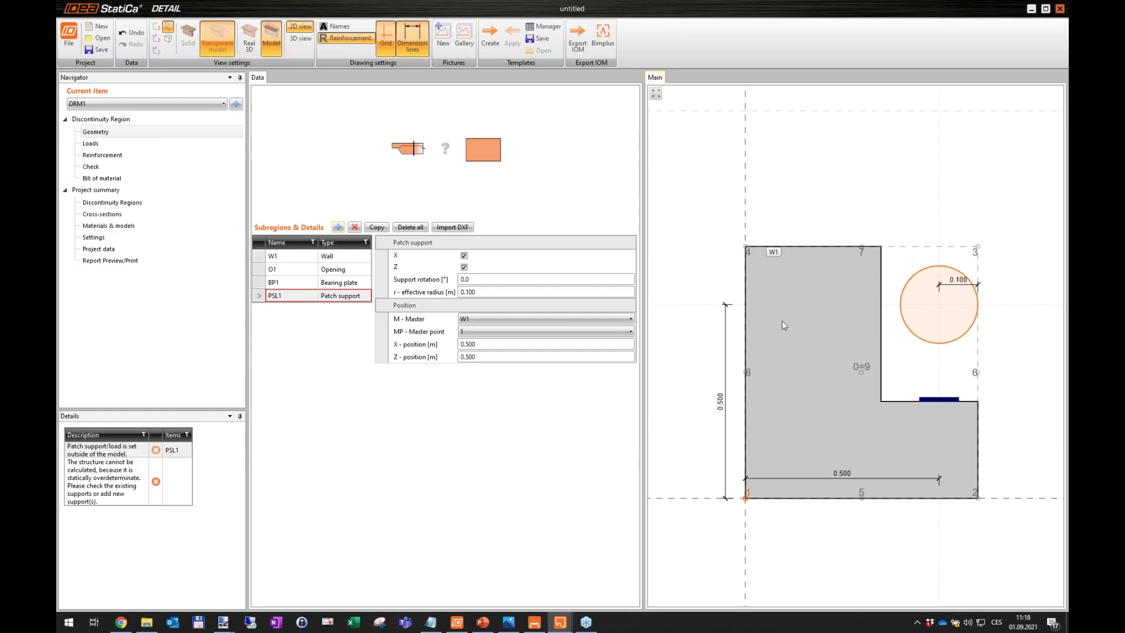
left_click(490, 344)
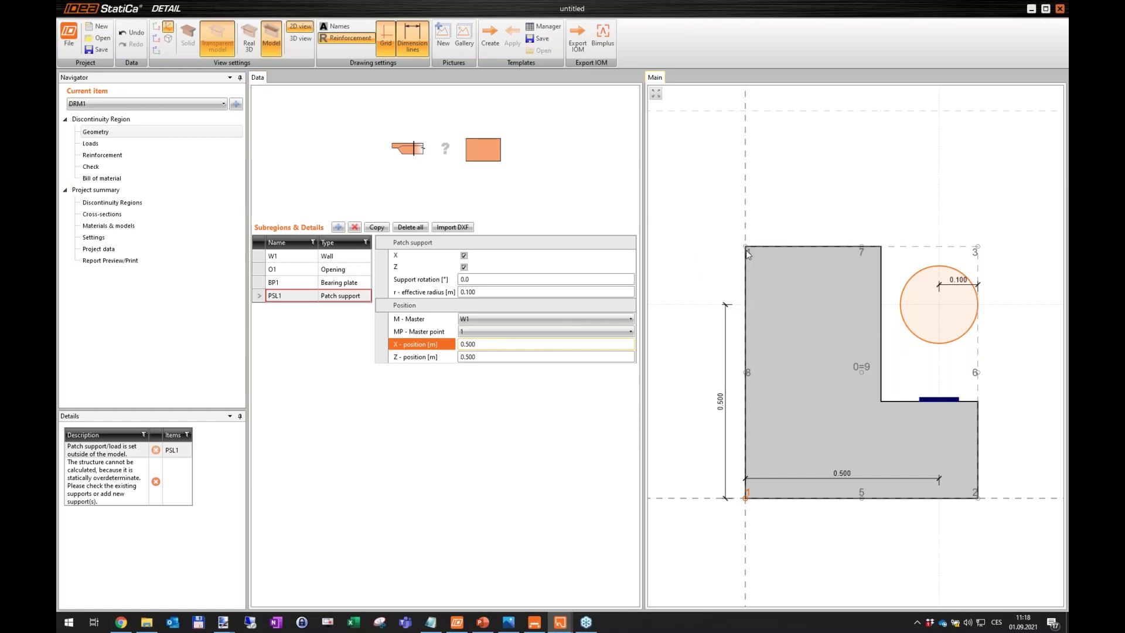
left_click(468, 332)
left_click(464, 384)
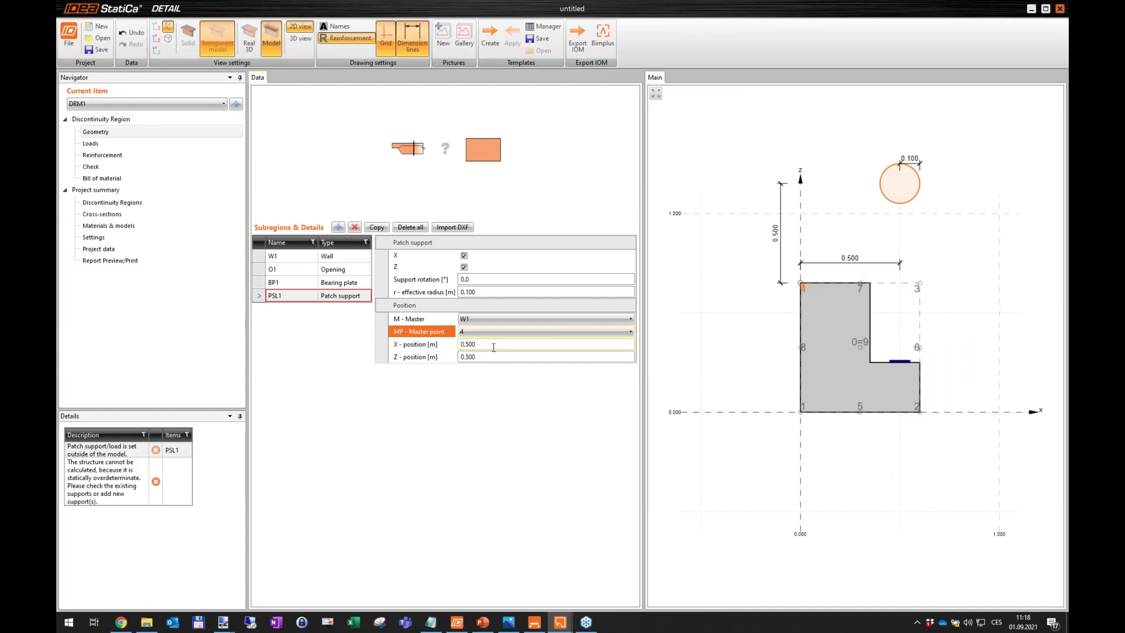
left_click(468, 344)
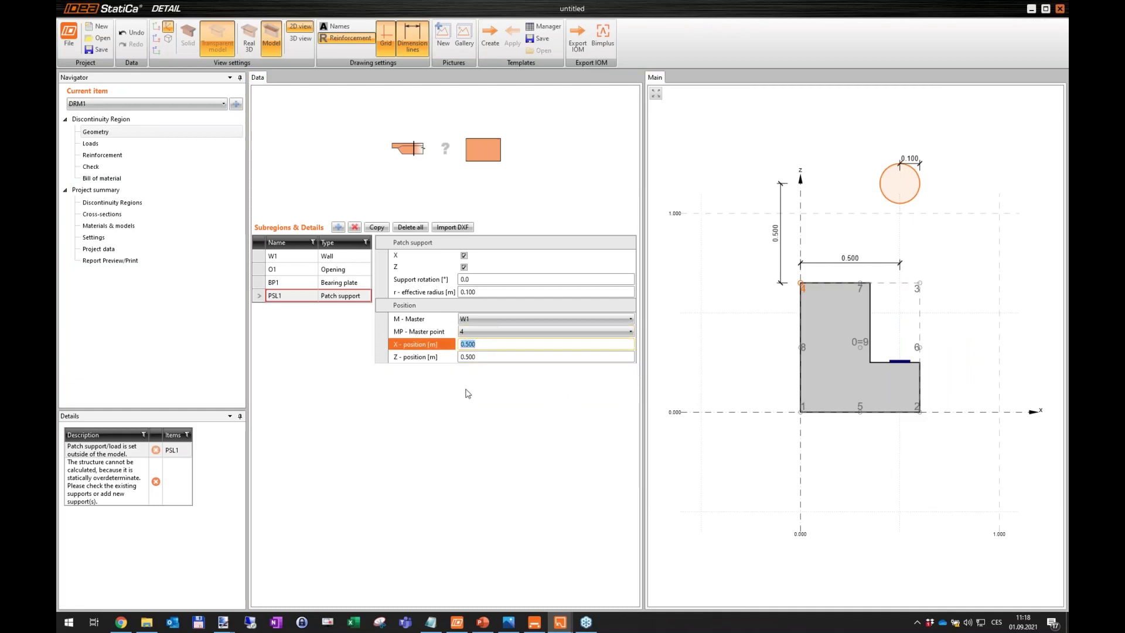
type("0.05")
key("Tab")
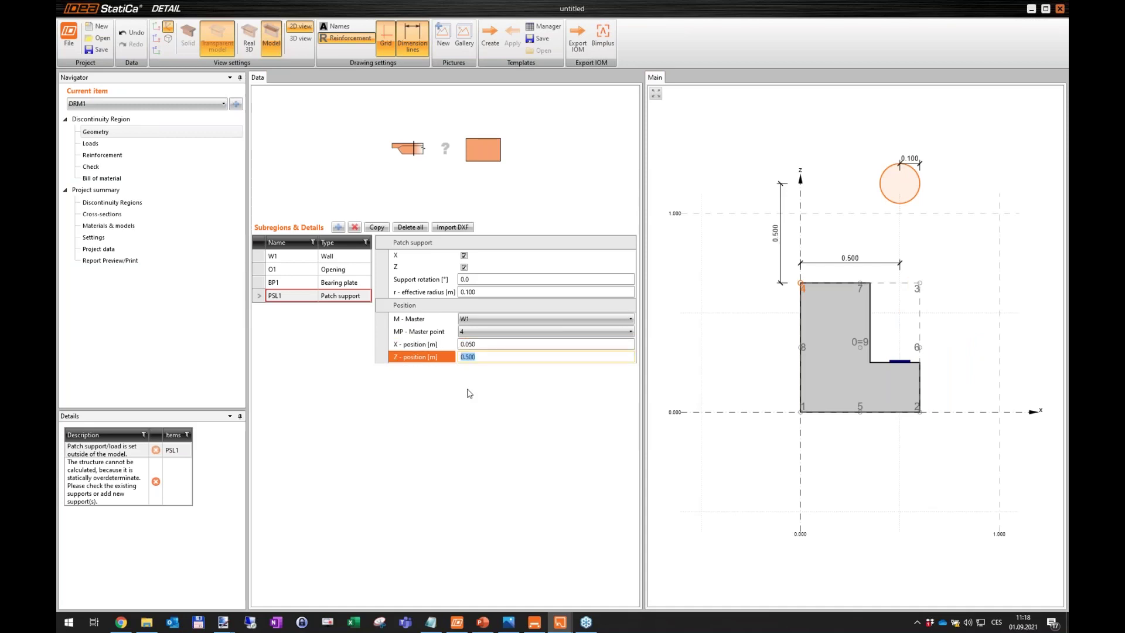
type("-")
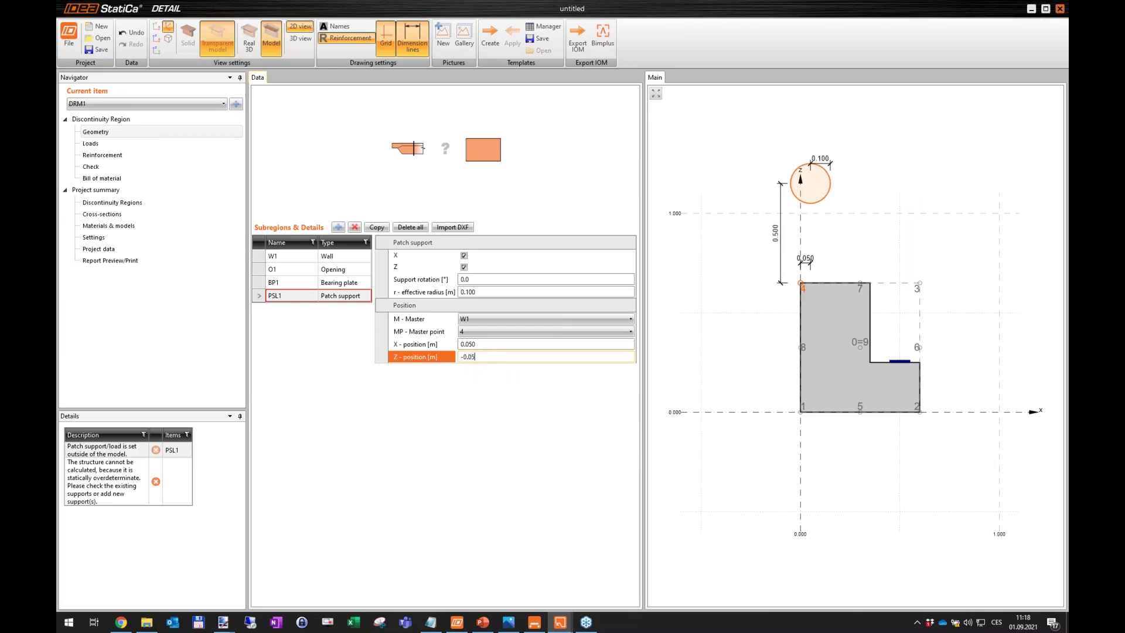
key("Tab")
Step: Set the patch support's effective radius to 0.05 m
scroll(819, 299, "up", 5)
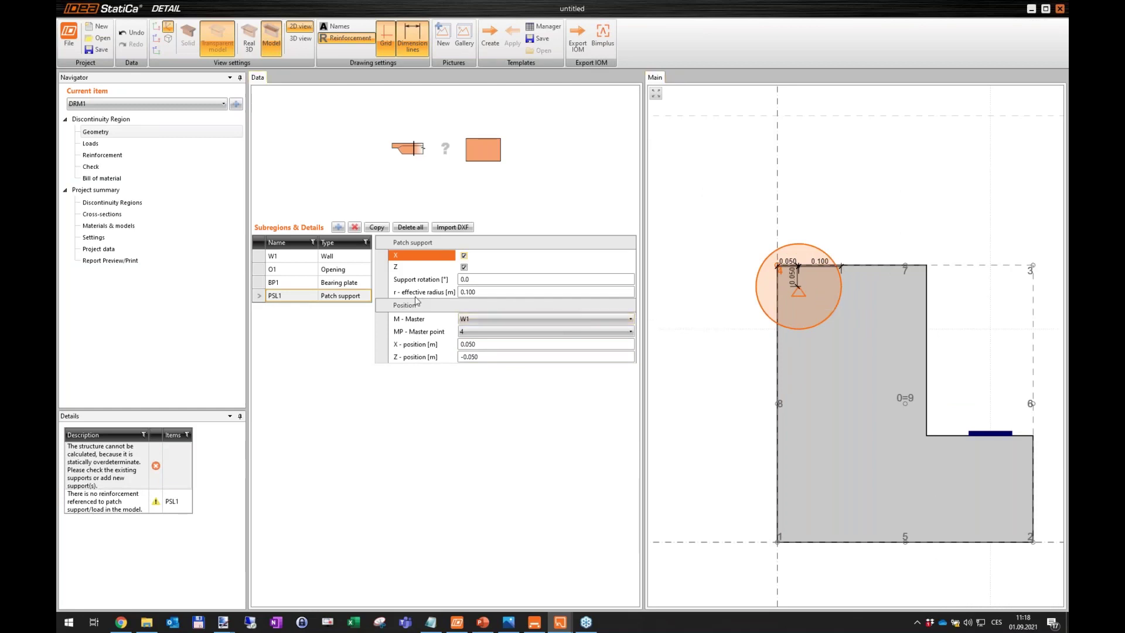
left_click(387, 293)
type("0,")
key("Tab")
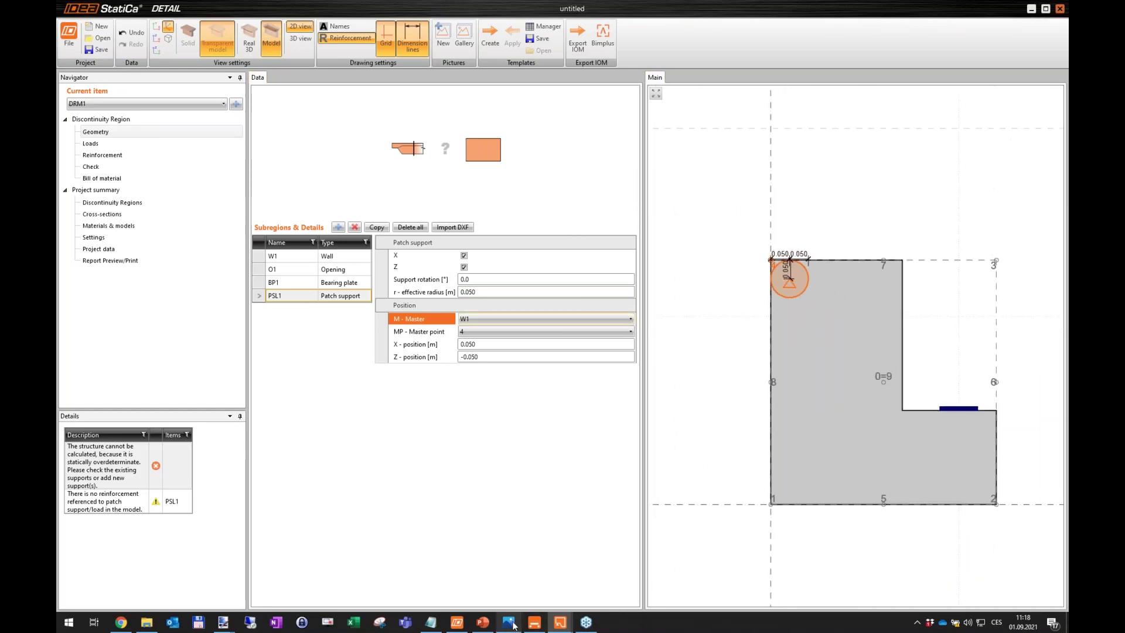
Step: Switch to Photos to examine the load-transfer bond diagram in patch.PNG, and return to Detail
mouse_move(511, 626)
left_click(504, 589)
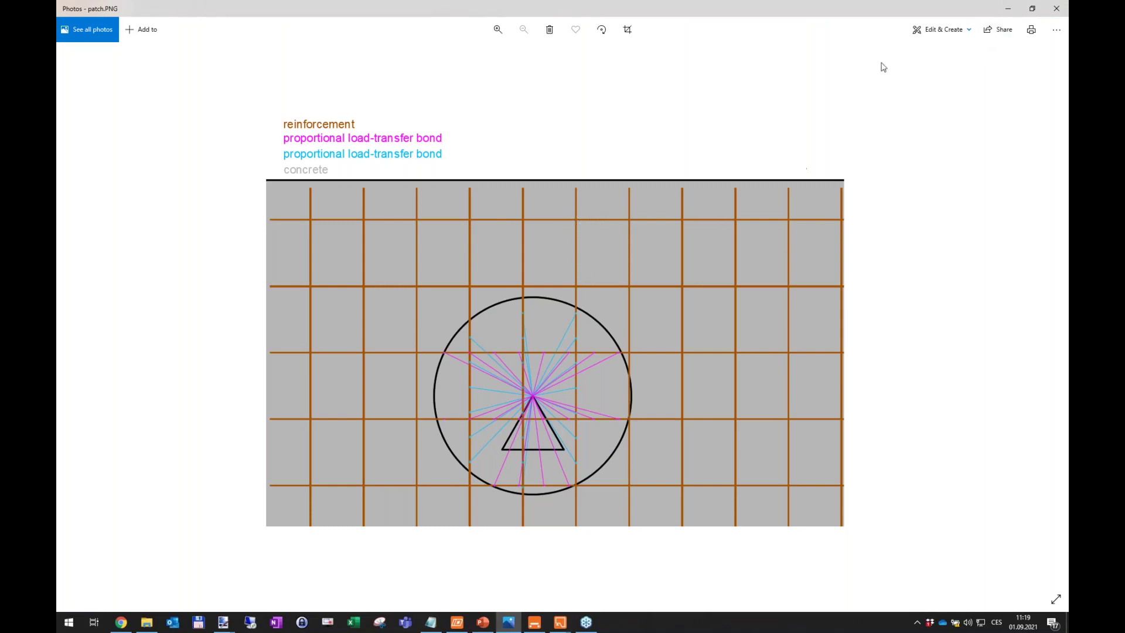
left_click(1009, 10)
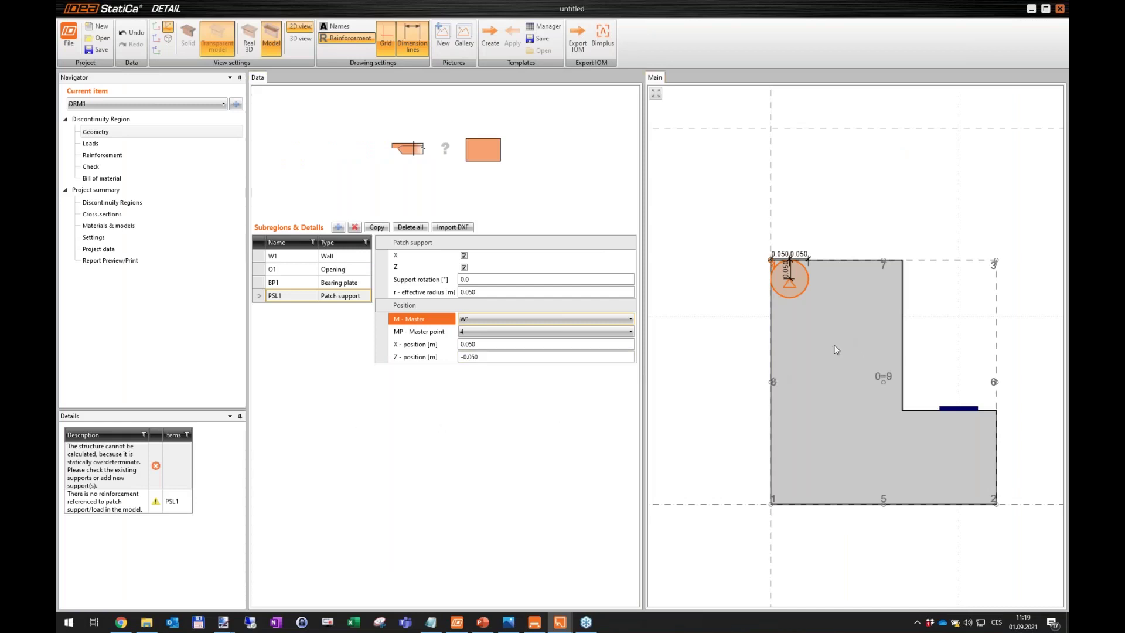
Step: Copy the patch support and set the copy's master point to 3
left_click(324, 338)
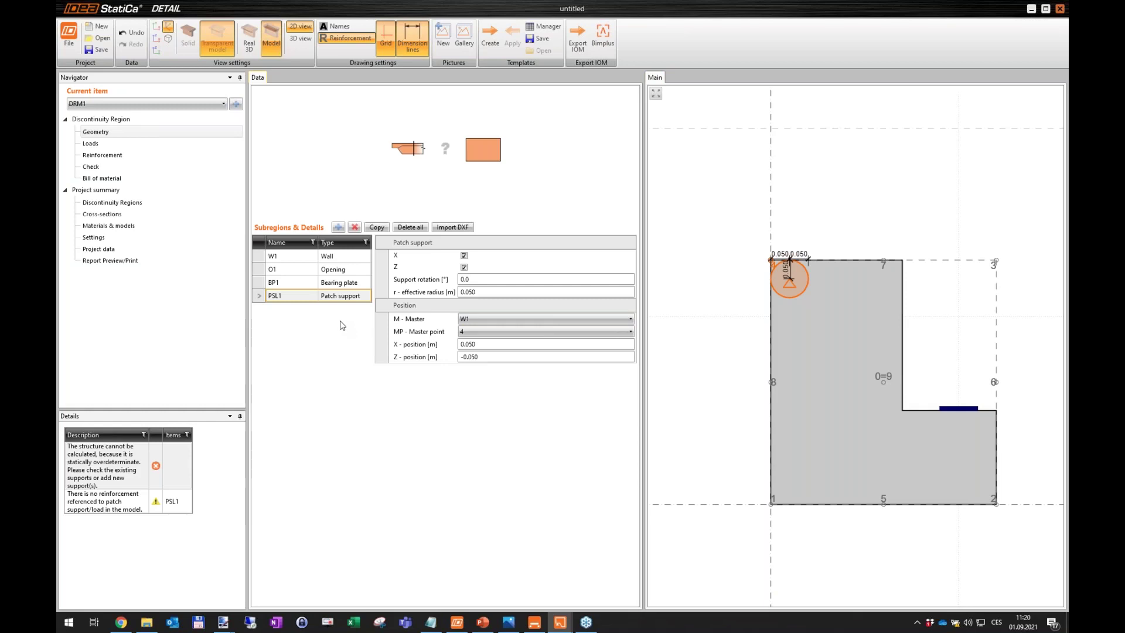
left_click(377, 228)
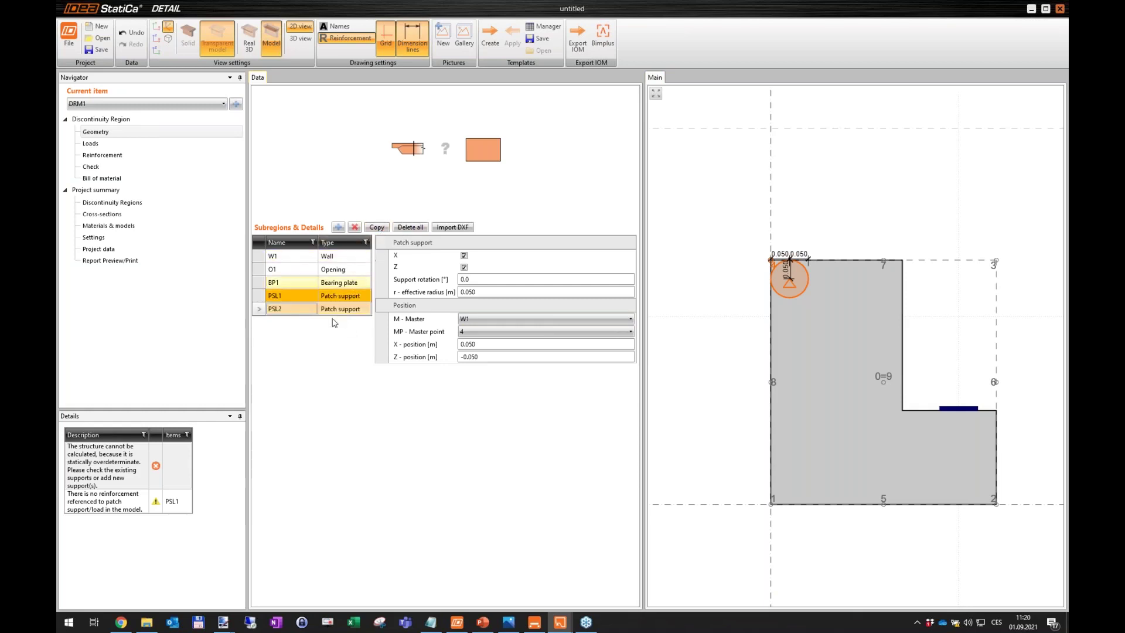
scroll(819, 287, "up", 2)
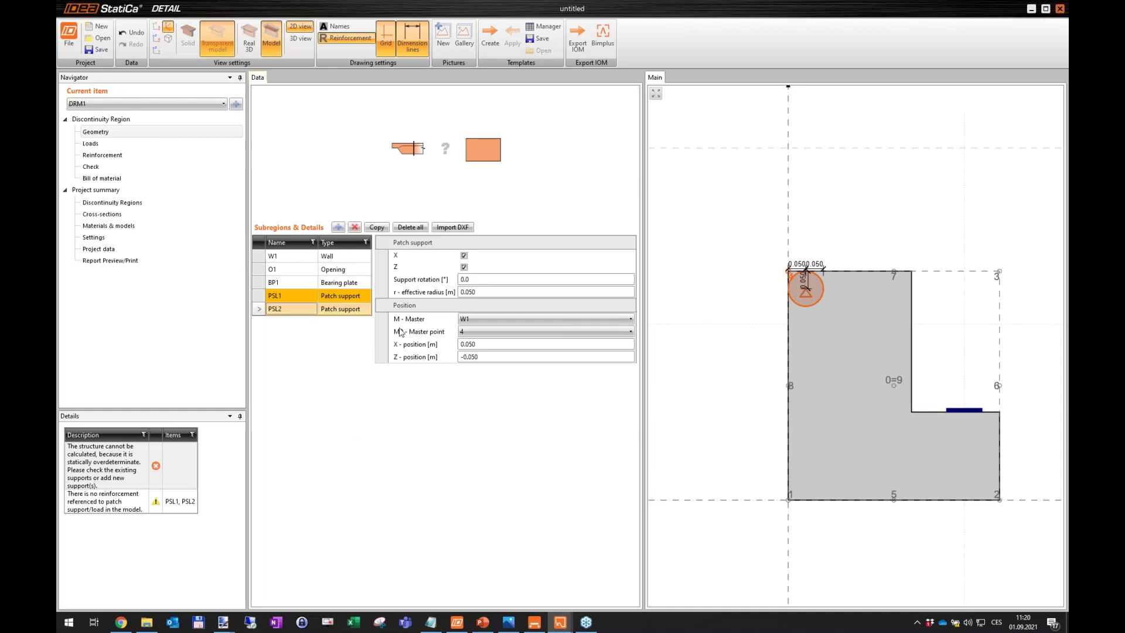
left_click(478, 332)
left_click(478, 332)
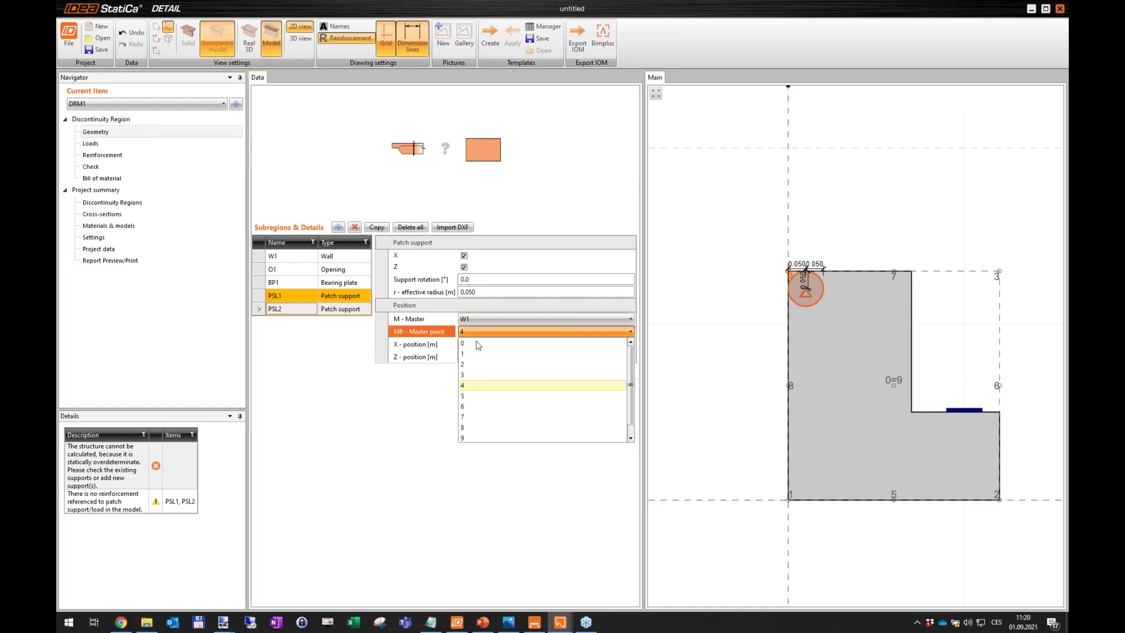
left_click(464, 375)
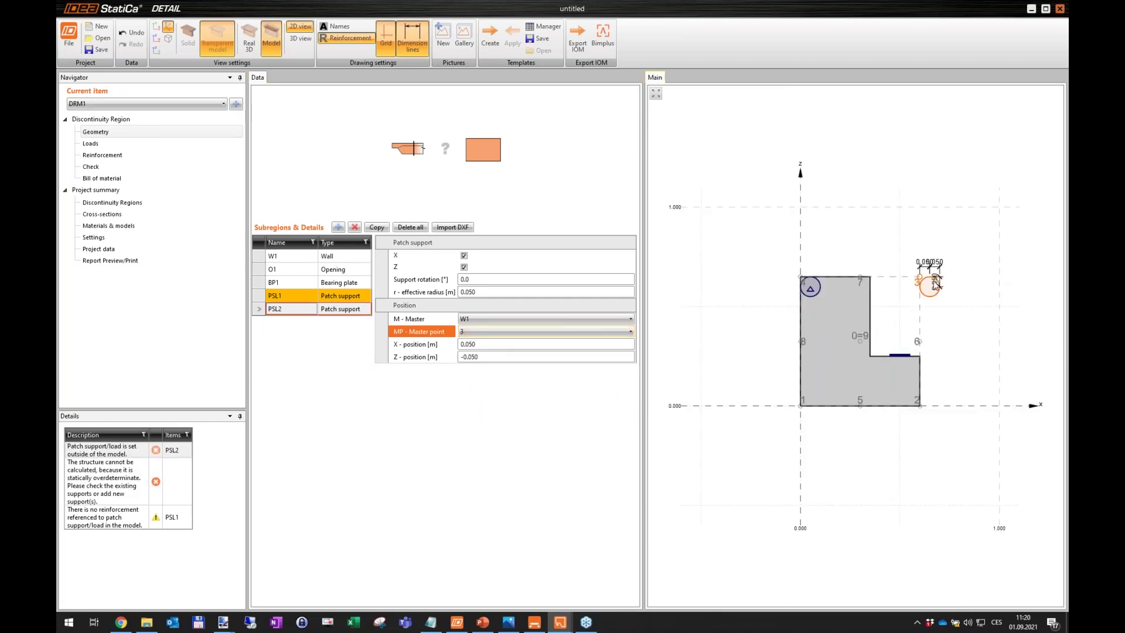
Step: Set the copied patch support's X position to -0.3 m to place it beside the re-entrant edge of the L-shape
scroll(935, 286, "up", 2)
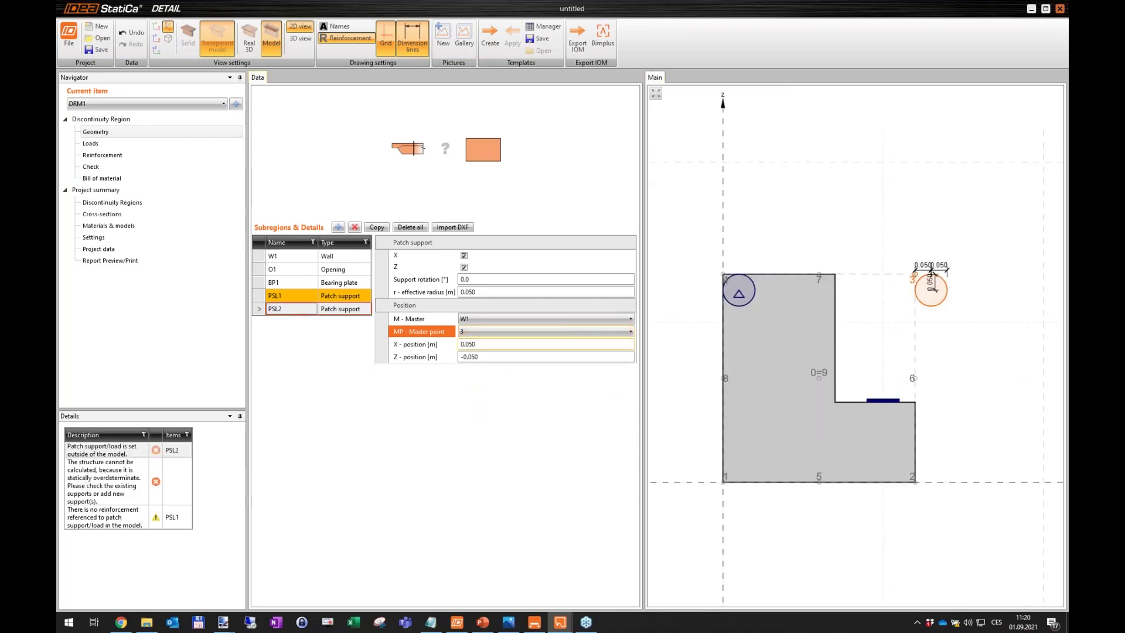
left_click(416, 346)
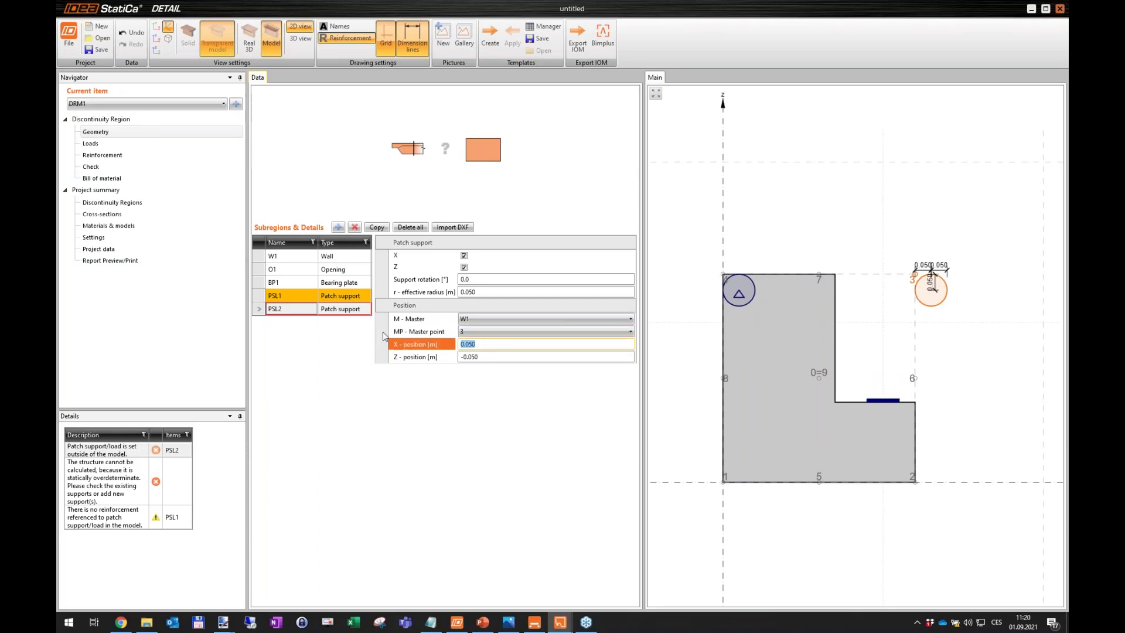
type("-0.300")
key("Tab")
scroll(754, 275, "up", 3)
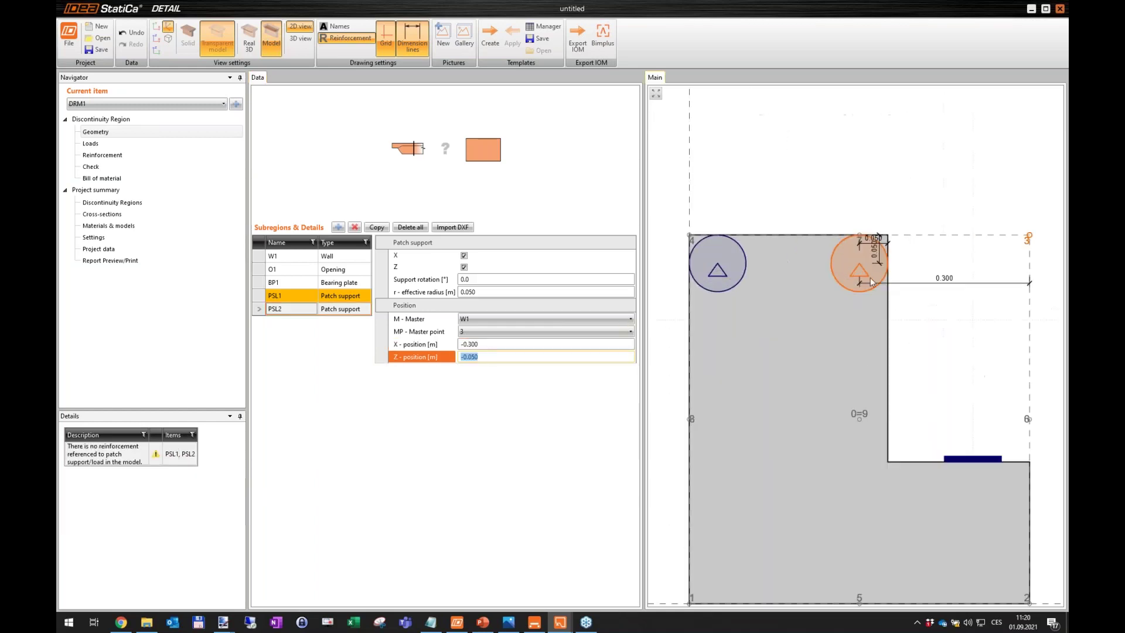
scroll(754, 276, "down", 2)
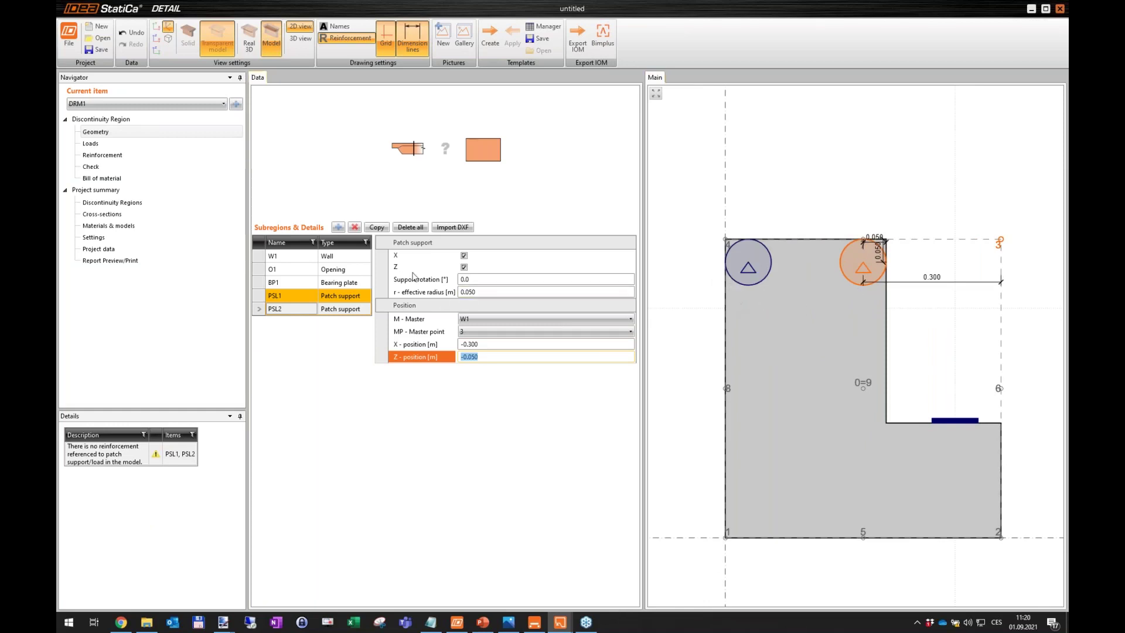
scroll(811, 287, "down", 2)
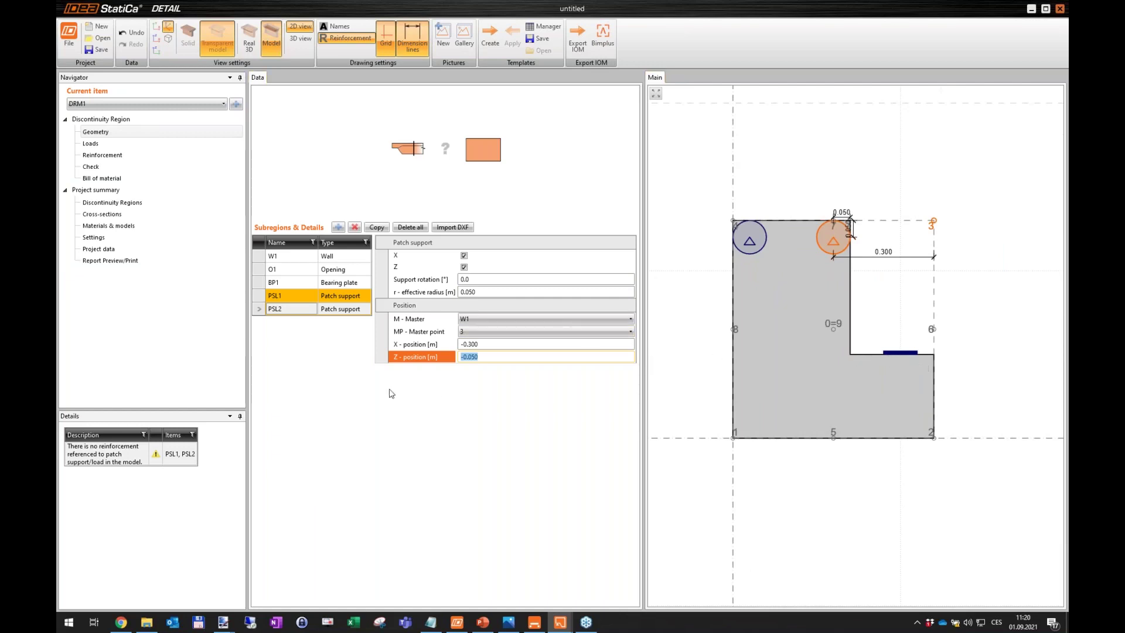
scroll(859, 373, "down", 2)
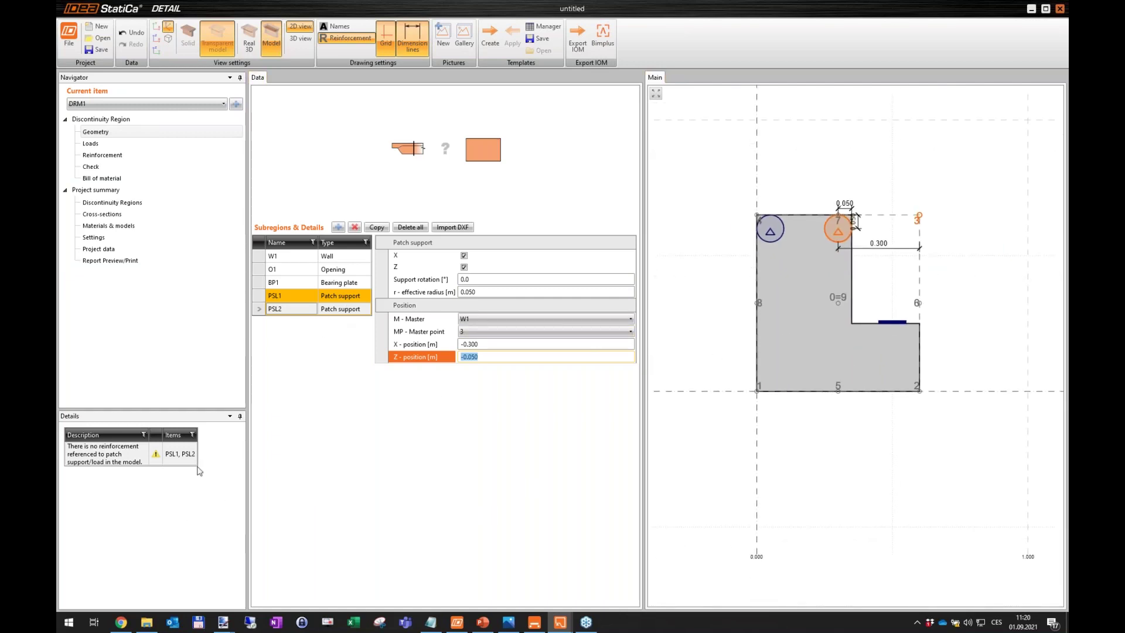
left_click(120, 464)
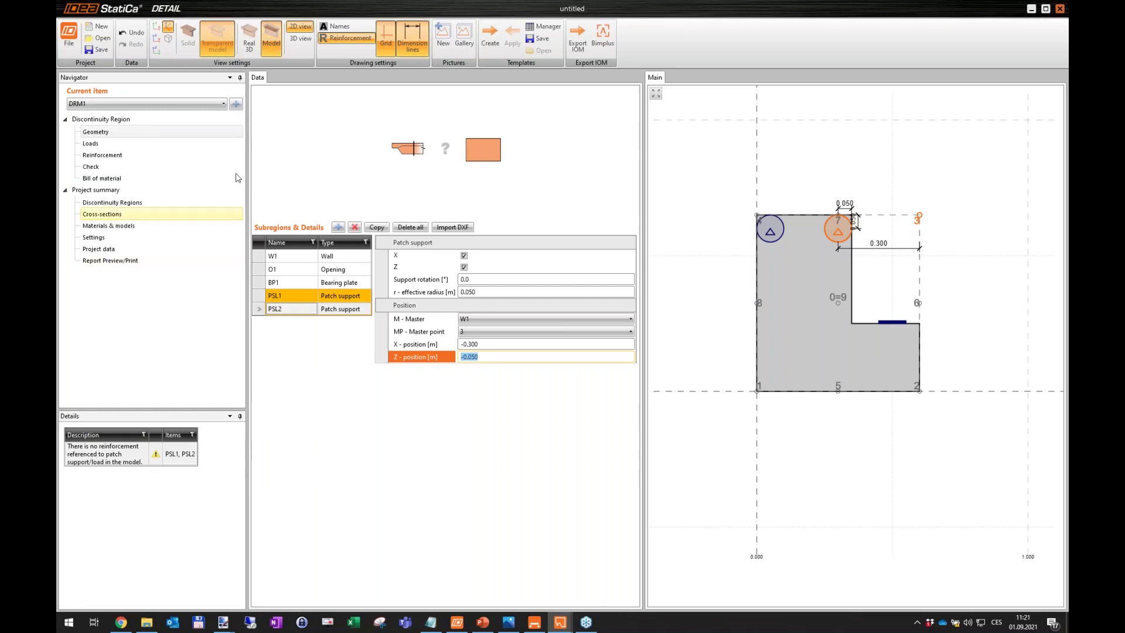
Step: Add a second load case in the region's loads and set its type to Variable
left_click(94, 146)
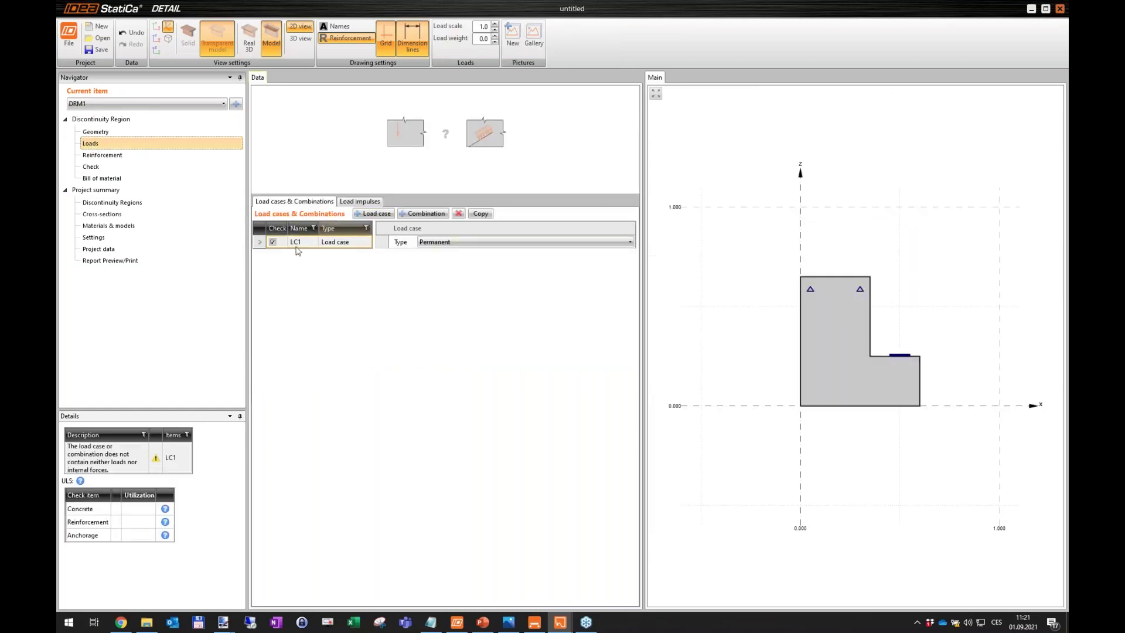
left_click(373, 214)
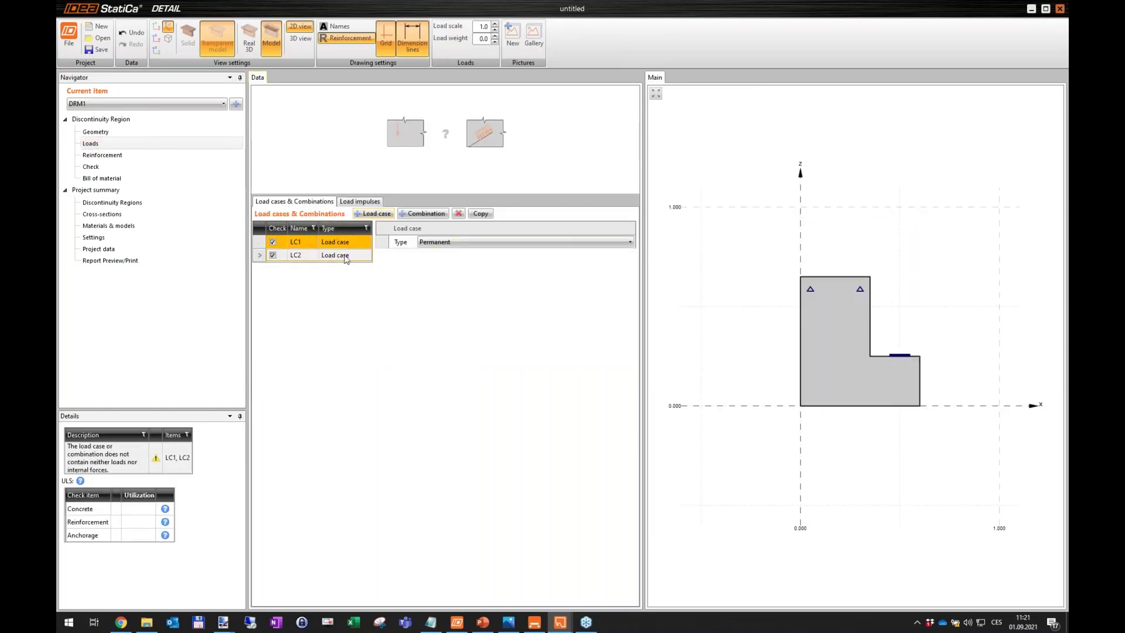
left_click(347, 256)
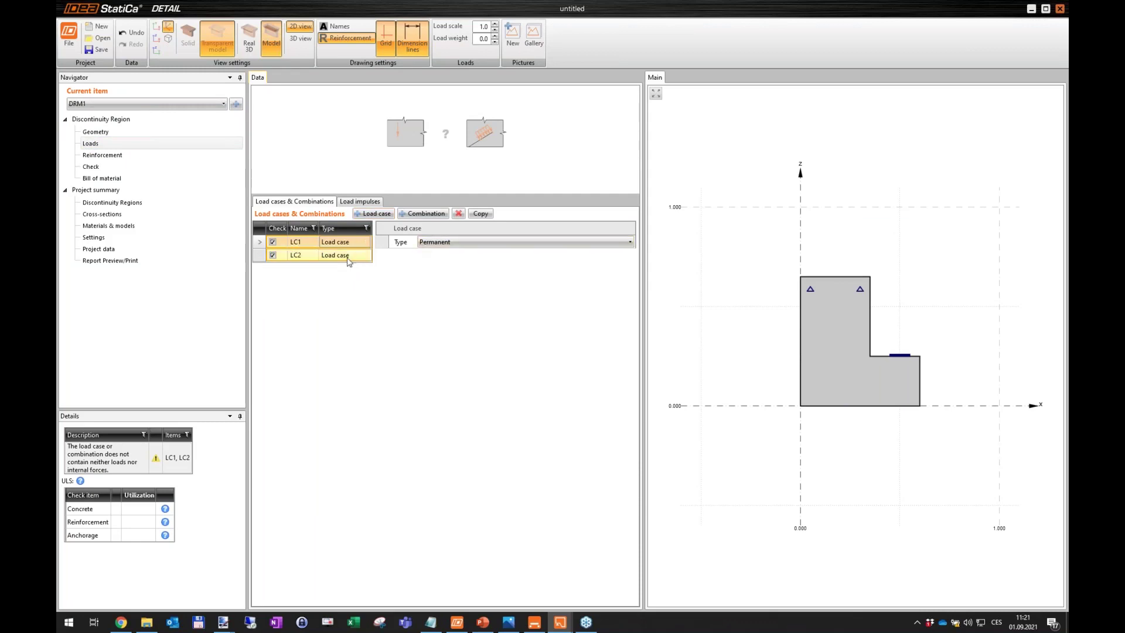
left_click(451, 242)
left_click(447, 267)
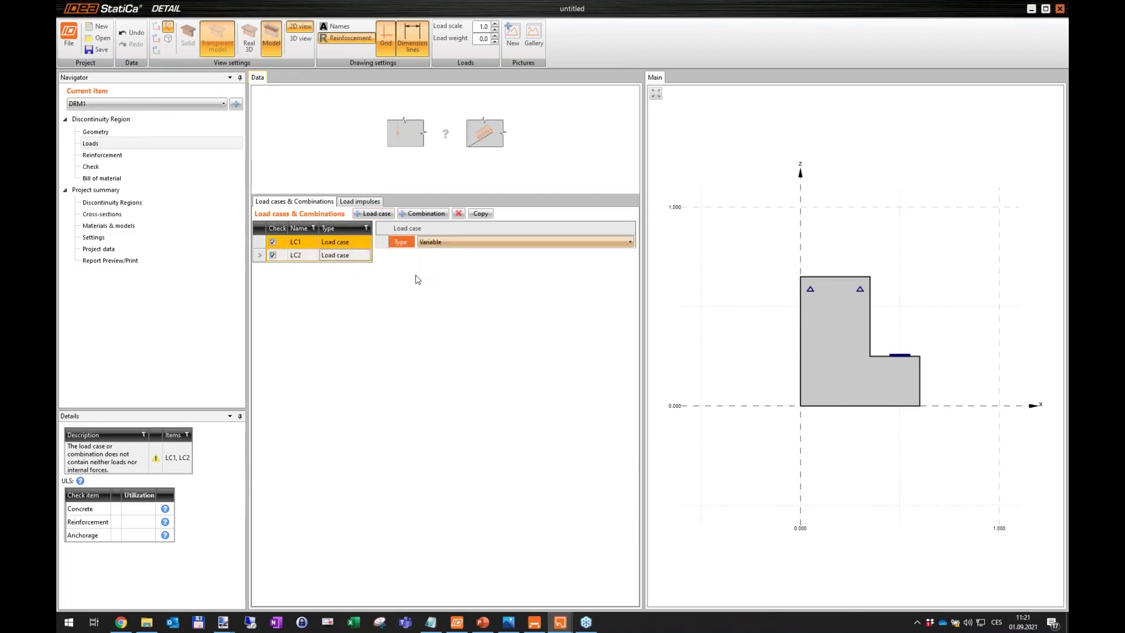
Step: Exclude load cases LC1 and LC2 from the check and add three combinations
left_click(273, 241)
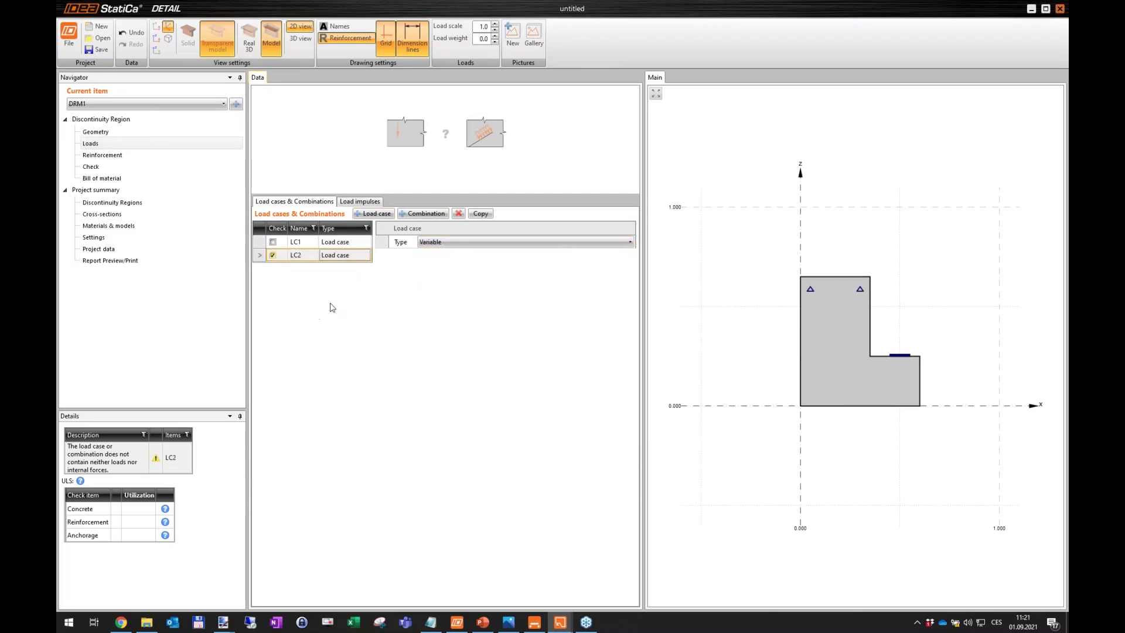
left_click(421, 215)
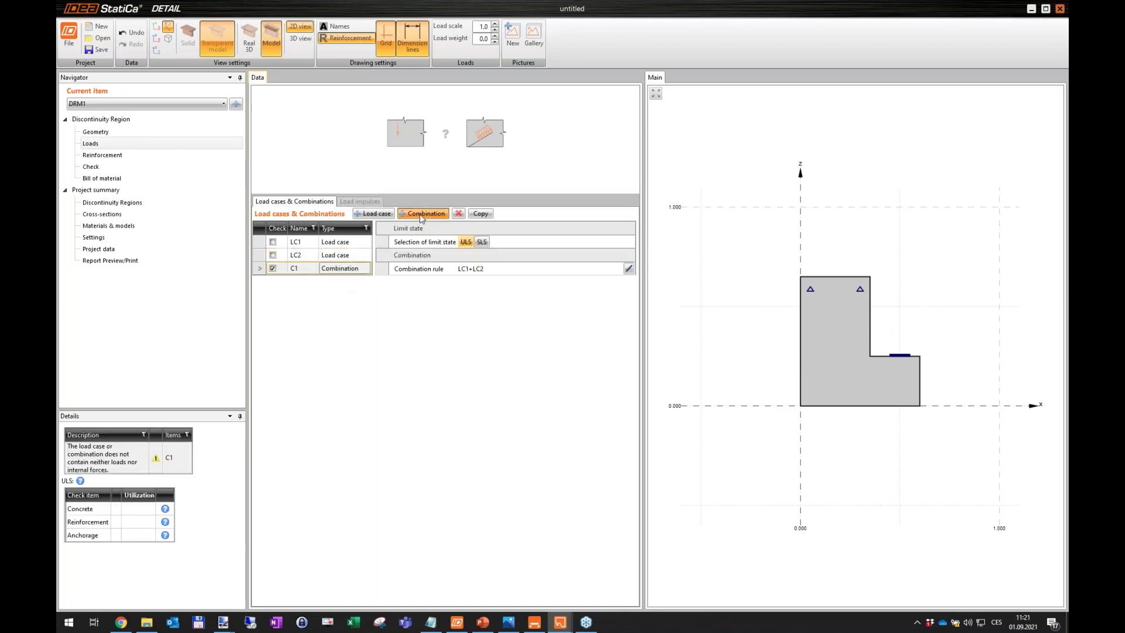
left_click(421, 215)
left_click(421, 215)
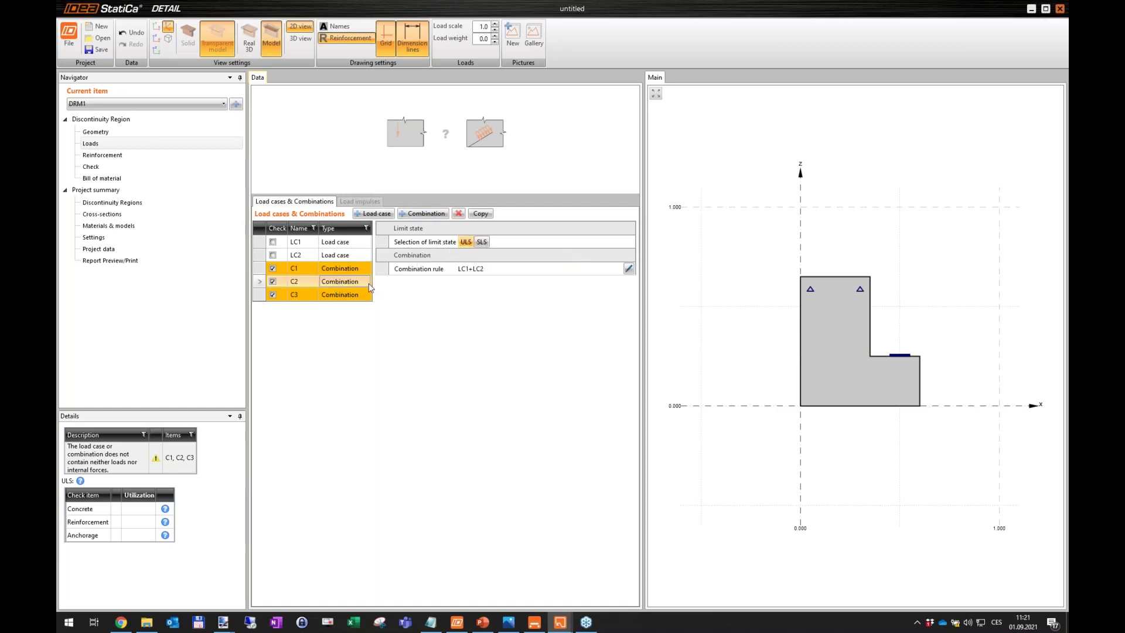
Step: Assign combination C2 to the SLS Characteristic limit state, and switch C3 to SLS with its own combination type
left_click(482, 242)
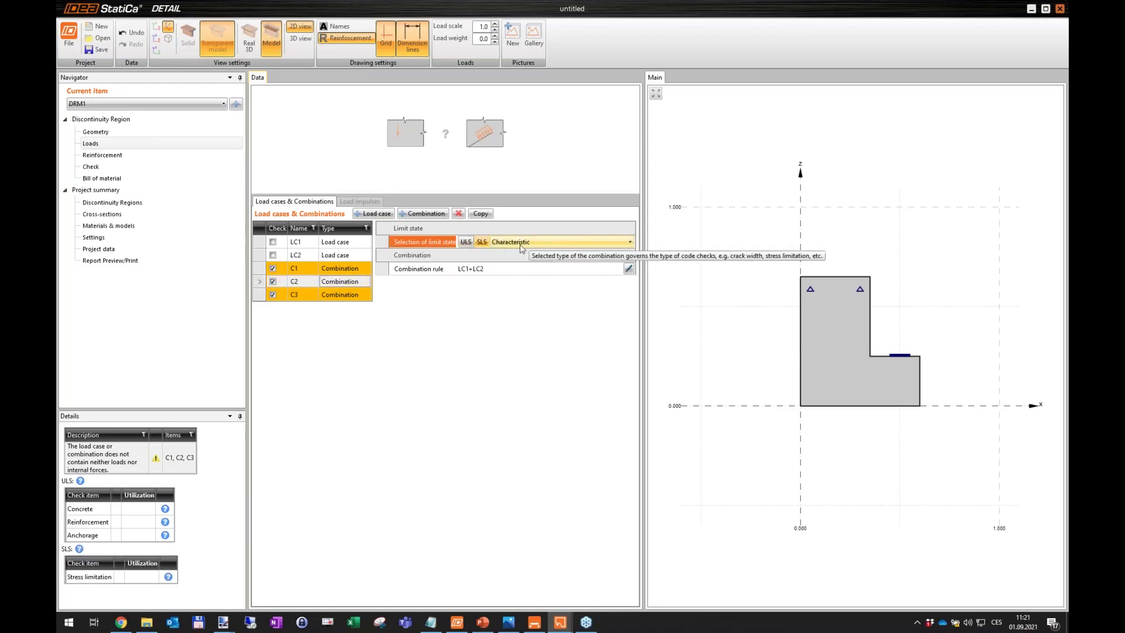
left_click(288, 296)
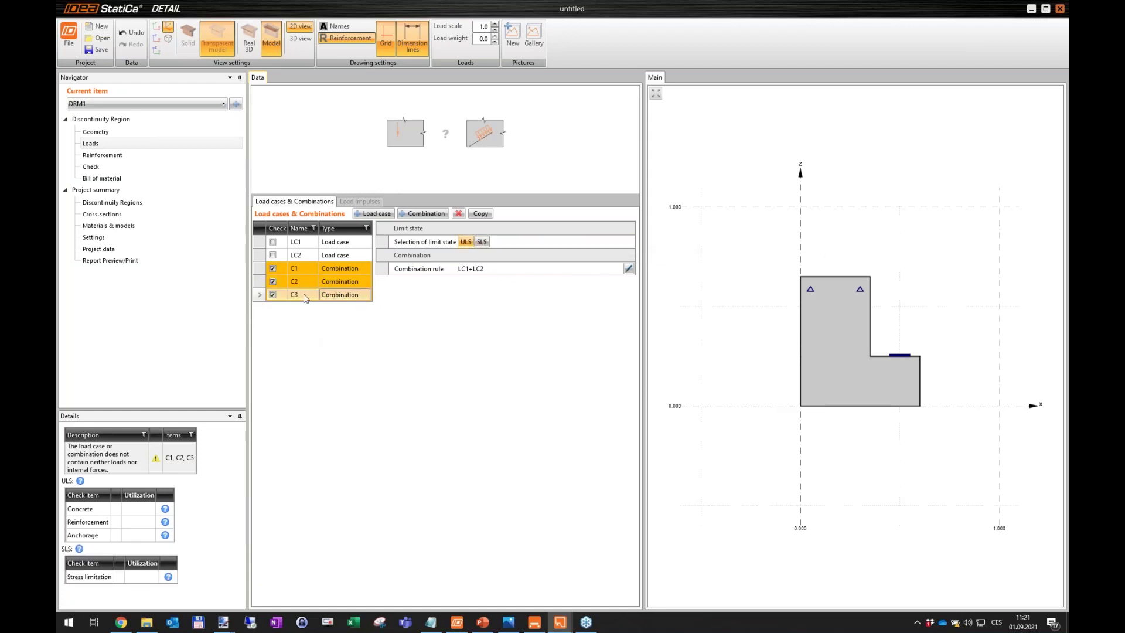
left_click(482, 242)
left_click(534, 242)
left_click(523, 264)
left_click(343, 269)
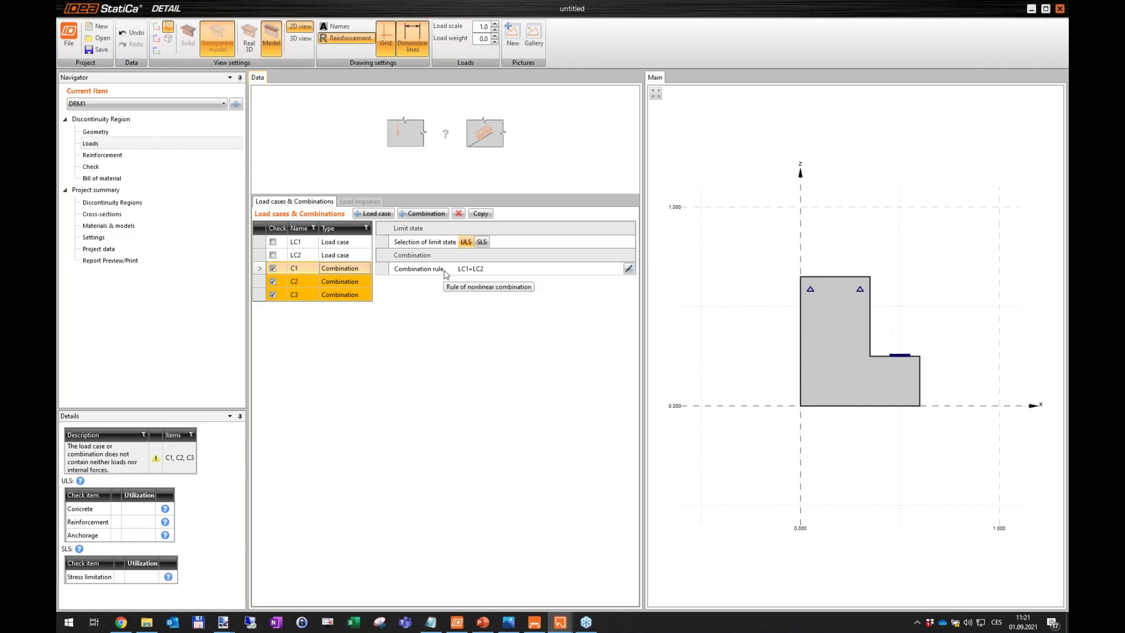
Step: Add a point load of -15 kN in the Global Z direction to load case LC1 on plate BP1
left_click(344, 243)
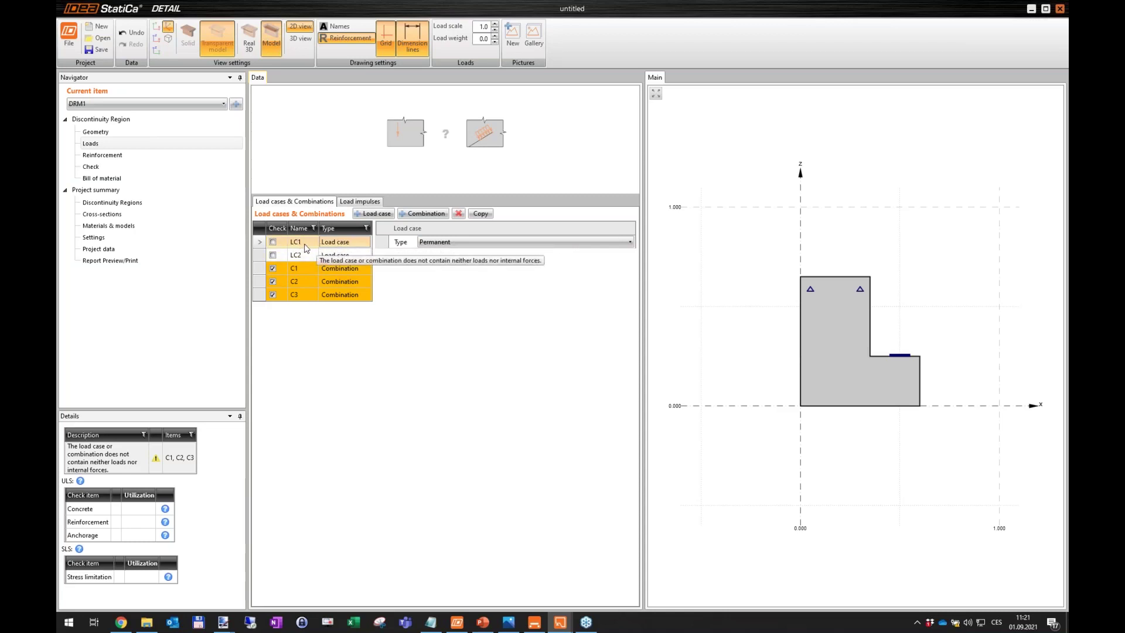
left_click(347, 203)
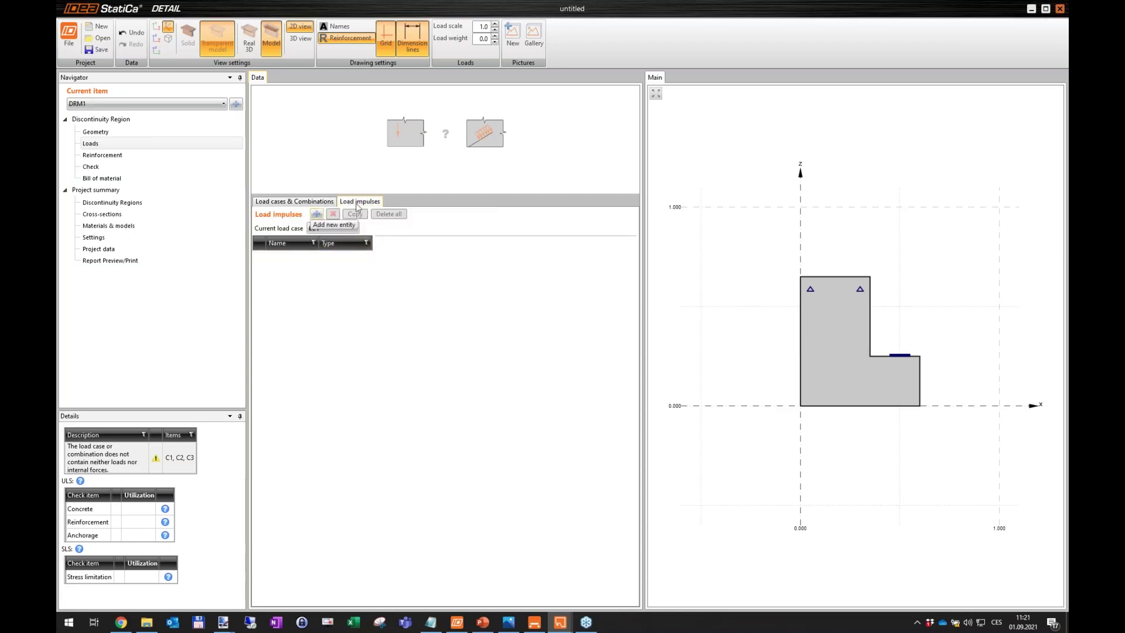
left_click(317, 214)
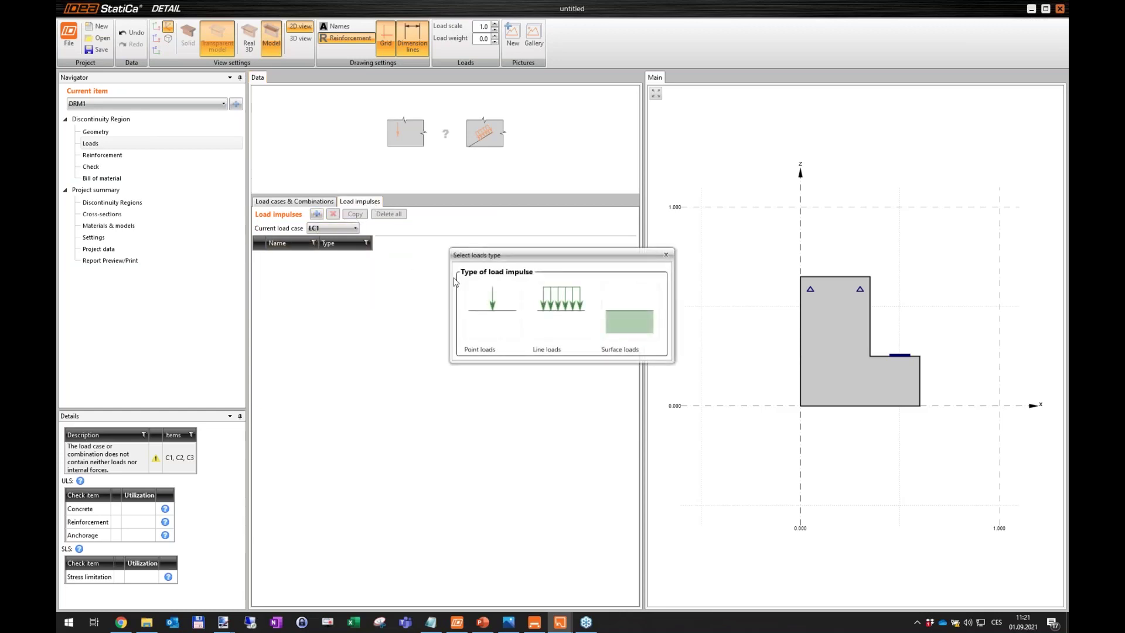
left_click(492, 308)
left_click(403, 253)
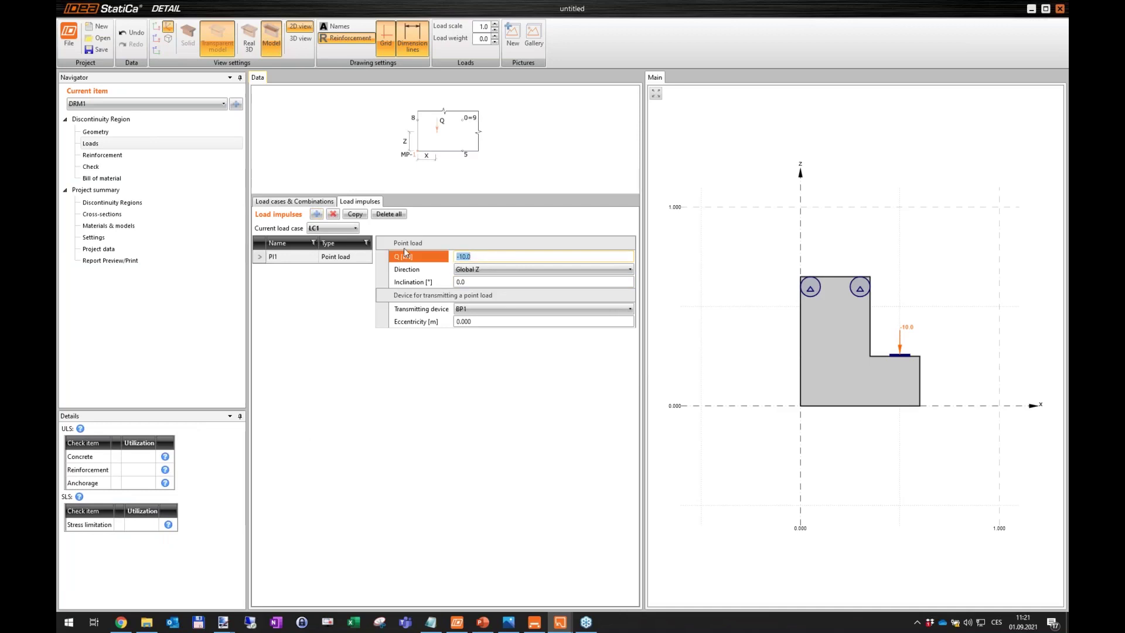
type("-15")
key("Tab")
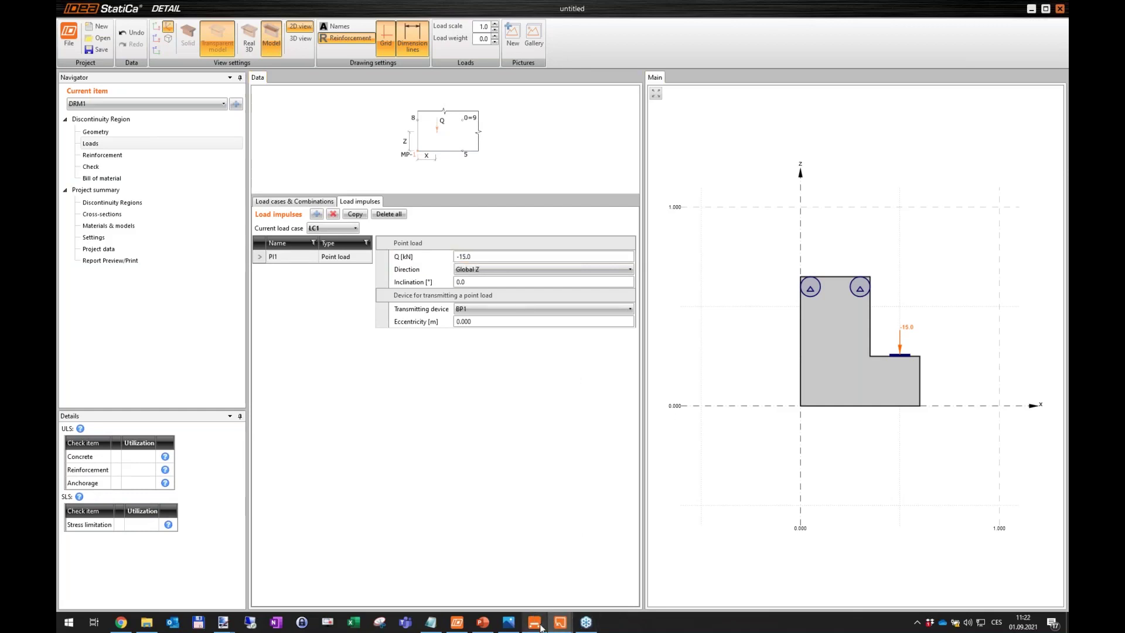
Step: Switch to the Beam application, review the line load of load case G and its eccentricity, and return to Detail
left_click(533, 573)
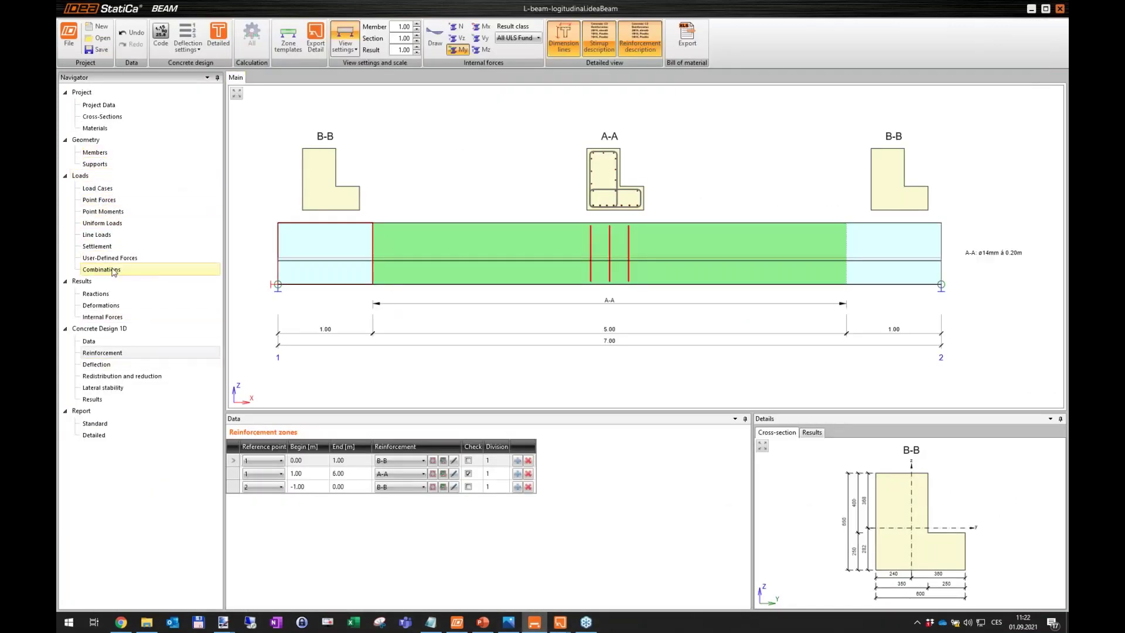
left_click(114, 235)
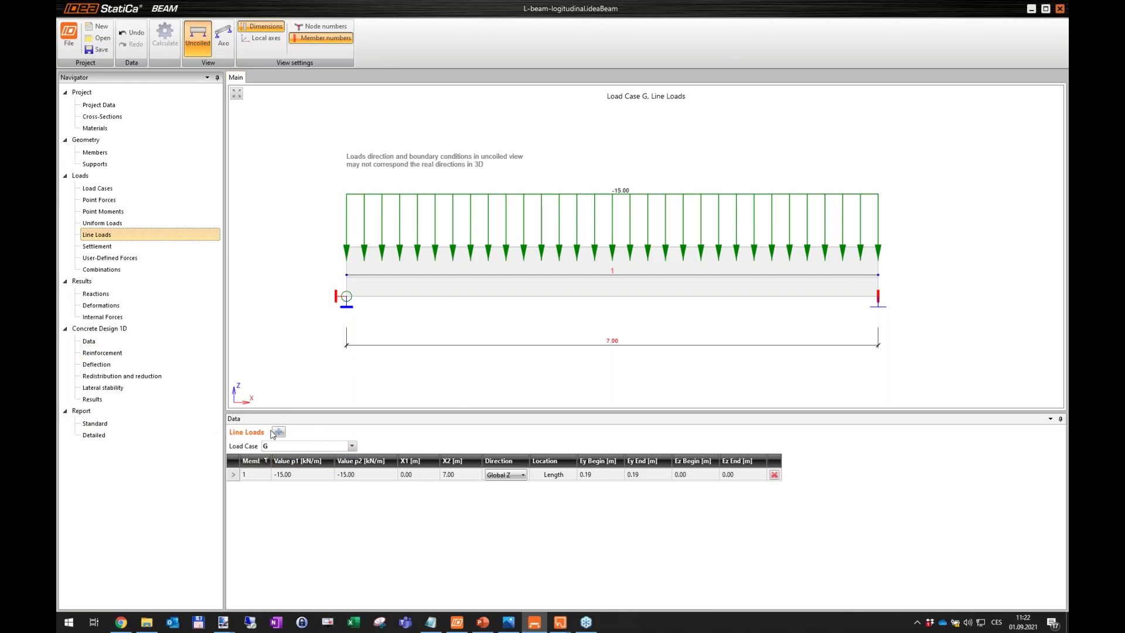
scroll(631, 205, "up", 1)
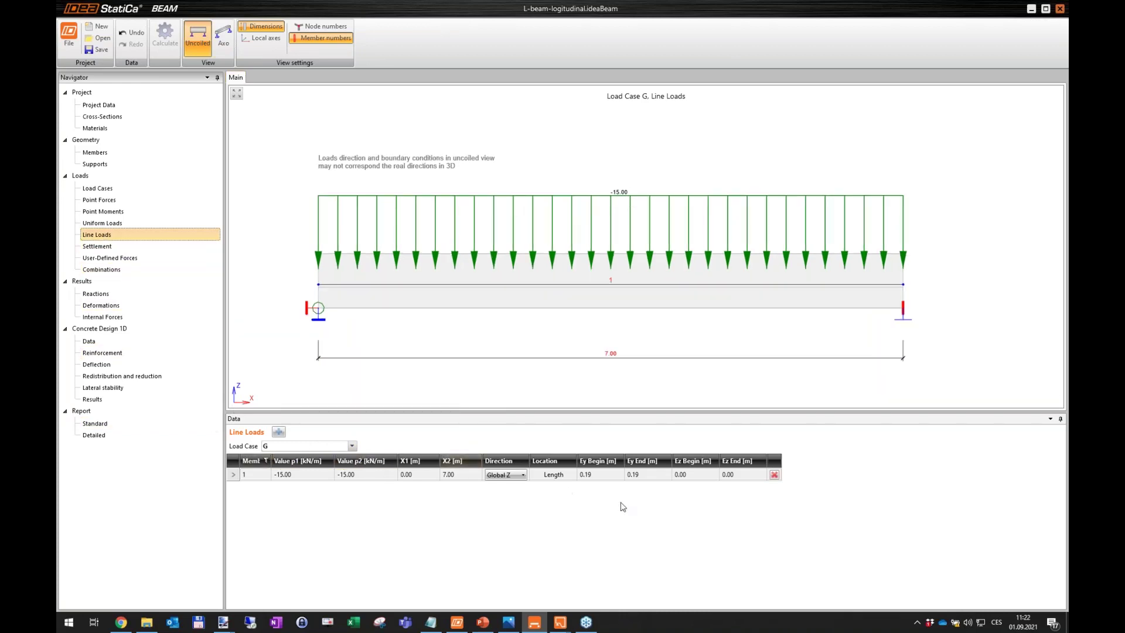
left_click(1031, 9)
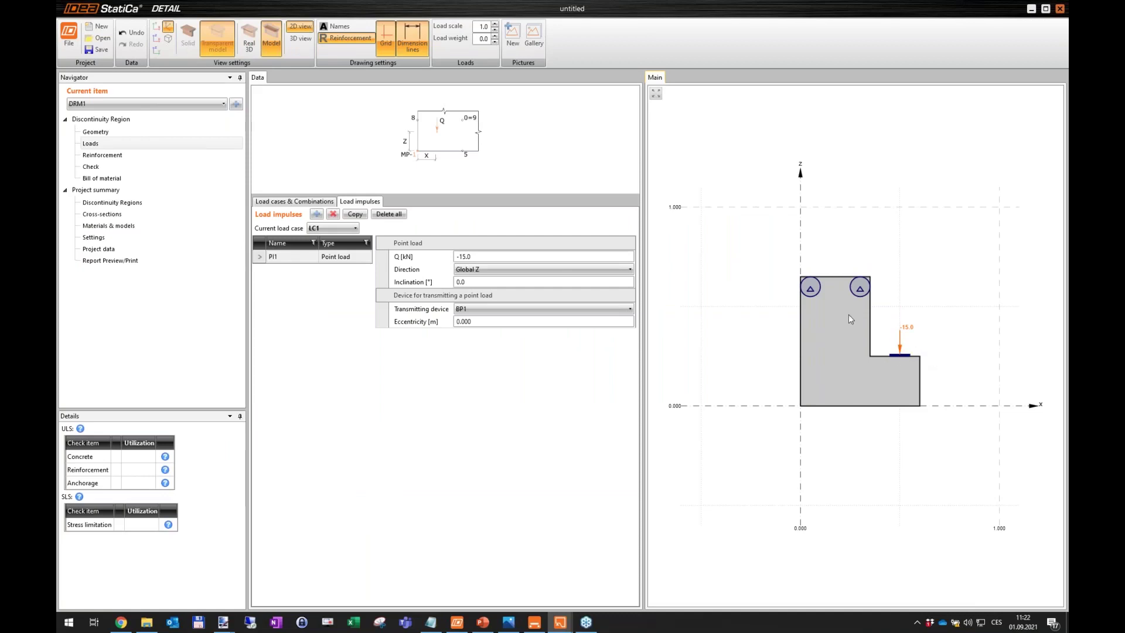
Step: Add a second point load to LC1 acting in the Global X direction with a value of 3 kN
left_click(317, 214)
left_click(498, 311)
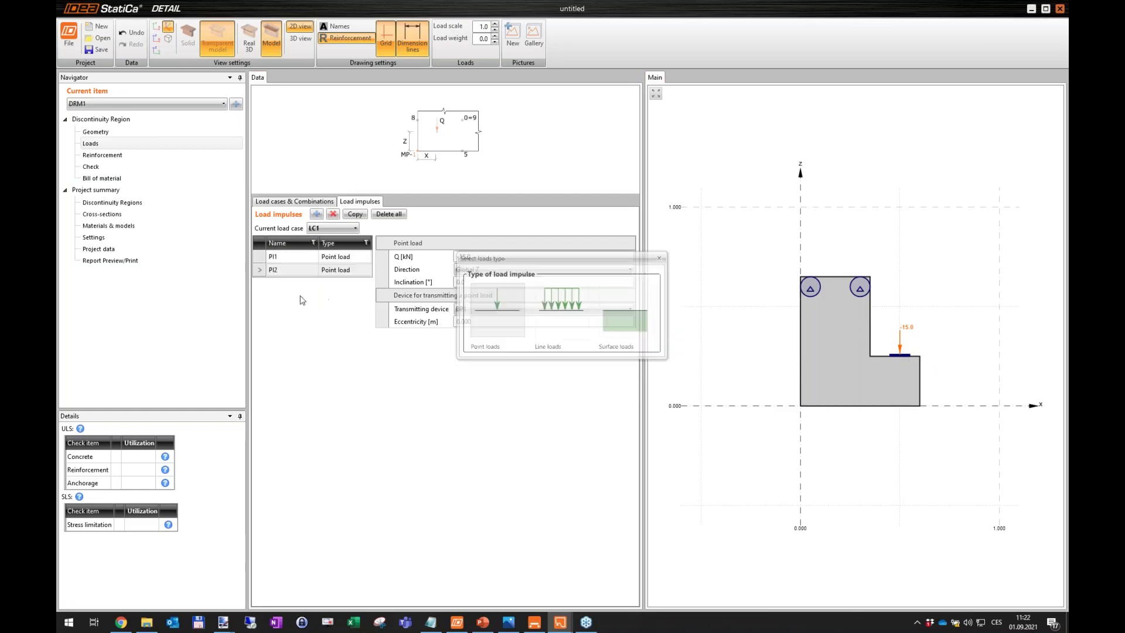
left_click(479, 269)
left_click(480, 271)
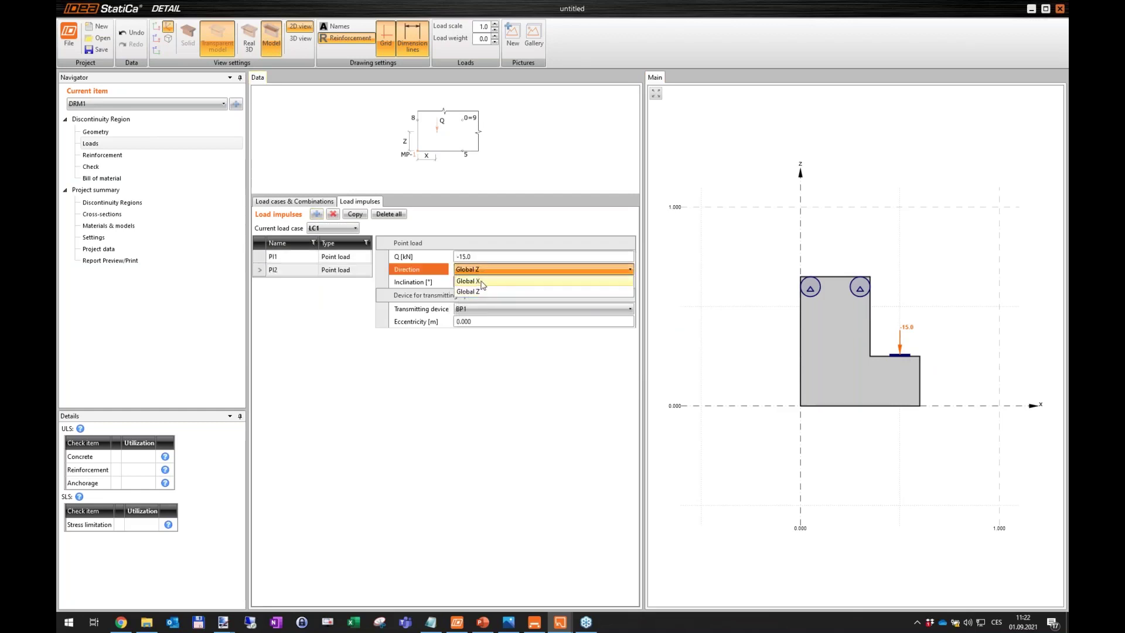
left_click(480, 281)
left_click(392, 256)
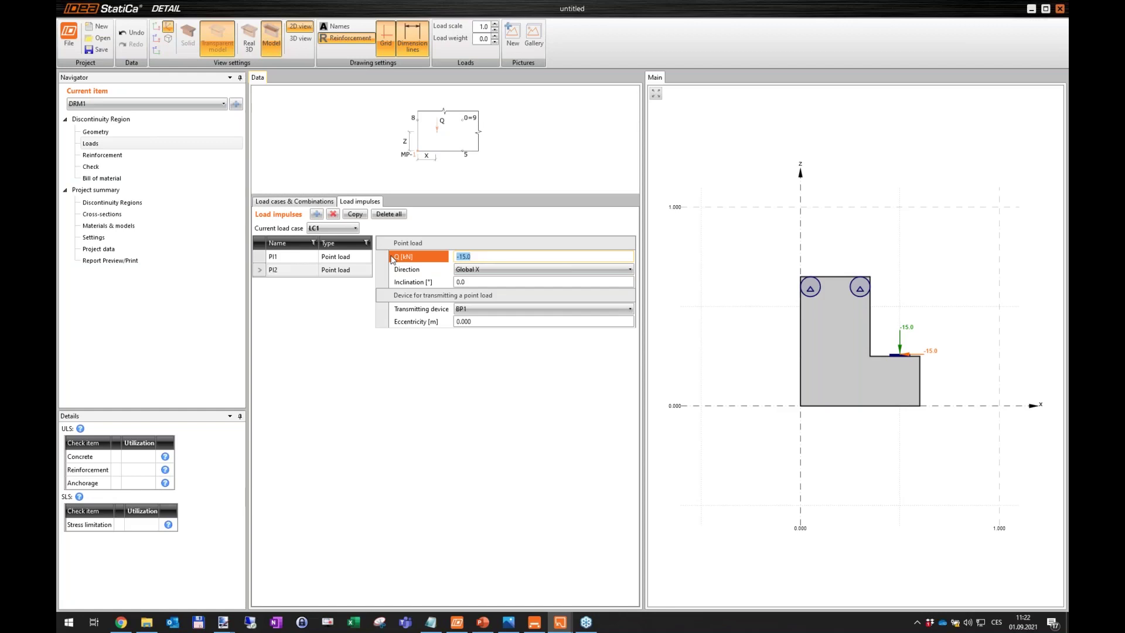
type("3")
key("Tab")
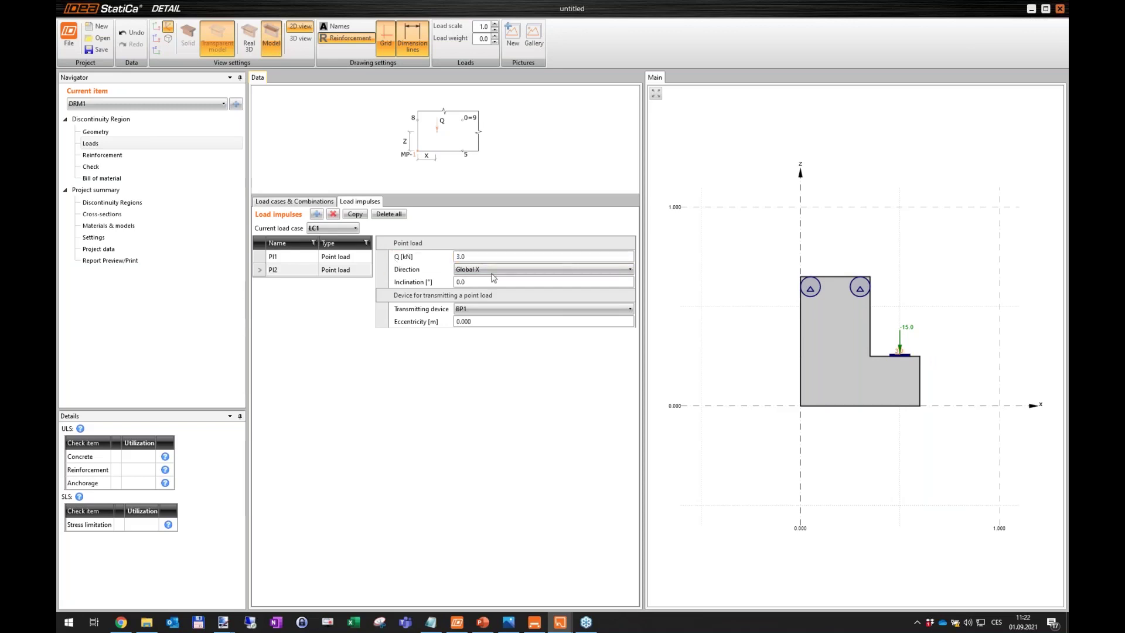
Step: Offset the vertical -15 kN point load on its bearing plate, trying an eccentricity of 0.05 m and settling on 0.02 m
scroll(925, 368, "up", 3)
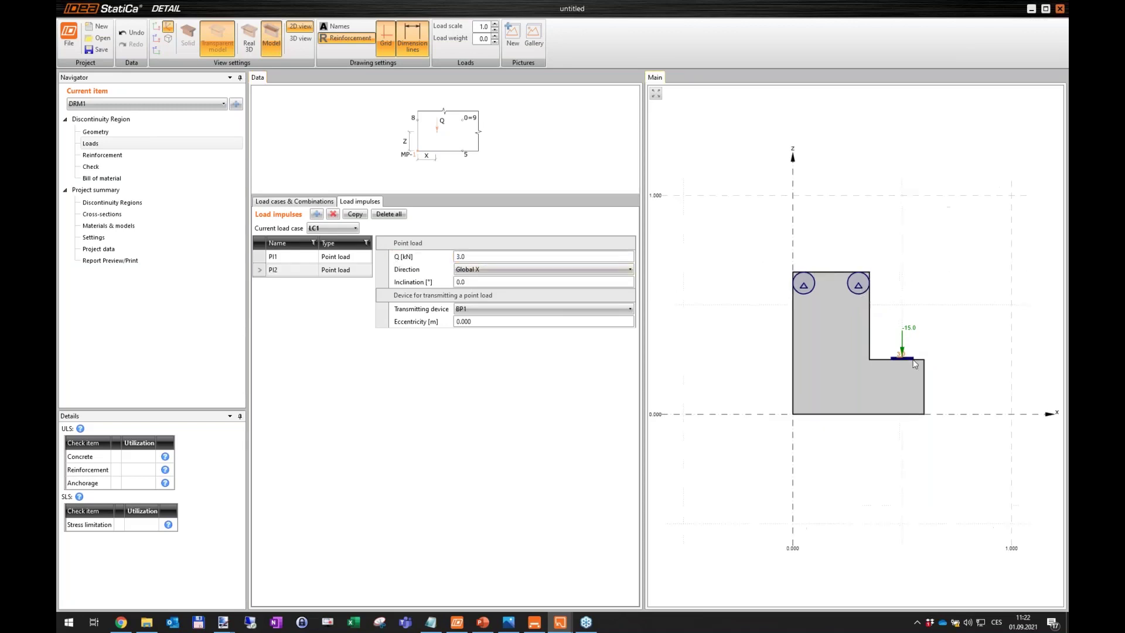
scroll(894, 369, "up", 2)
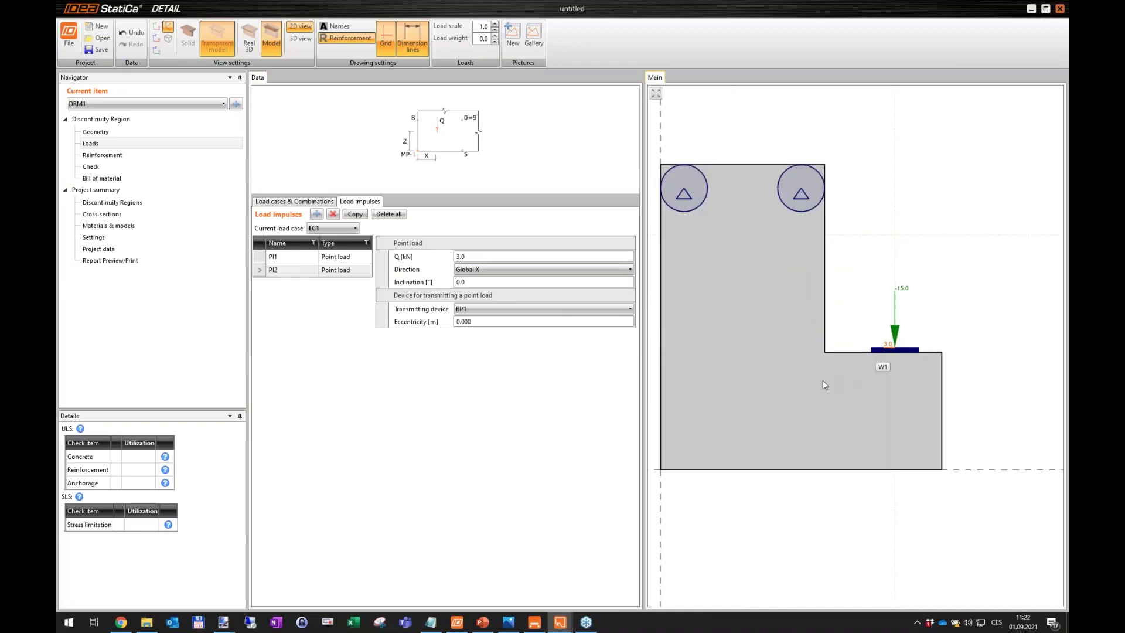
scroll(870, 354, "up", 2)
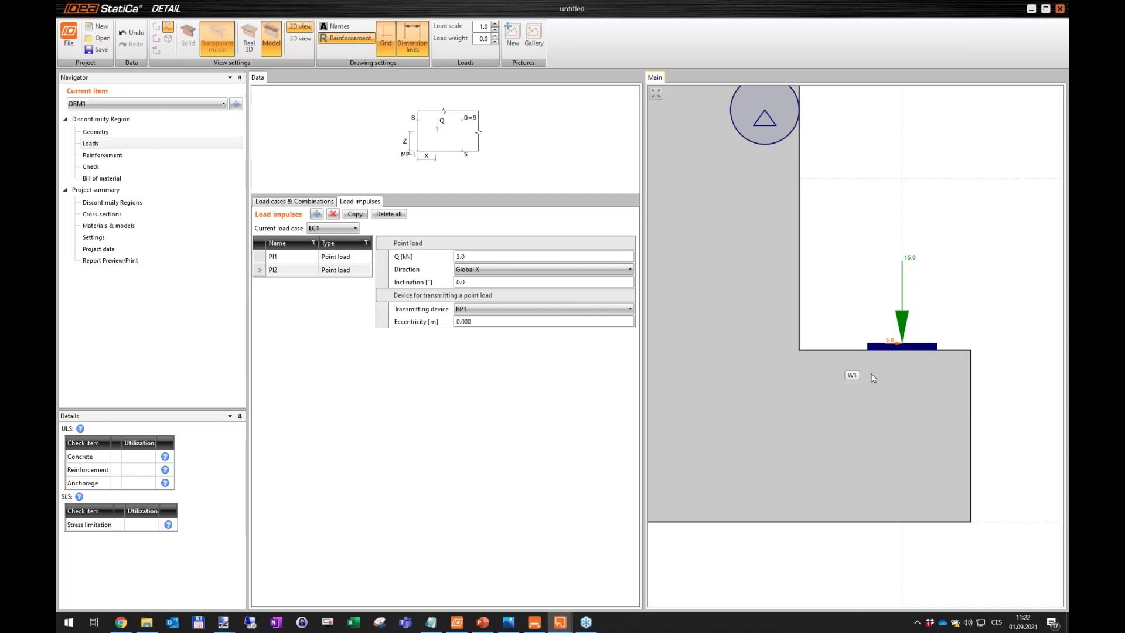
scroll(874, 378, "down", 2)
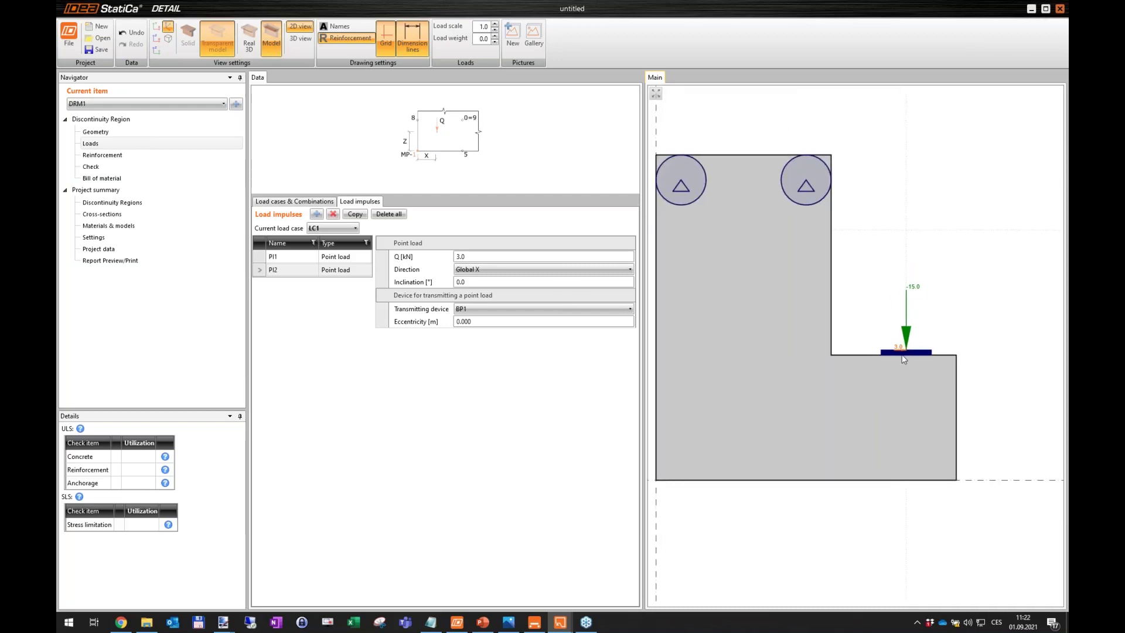
scroll(905, 360, "up", 1)
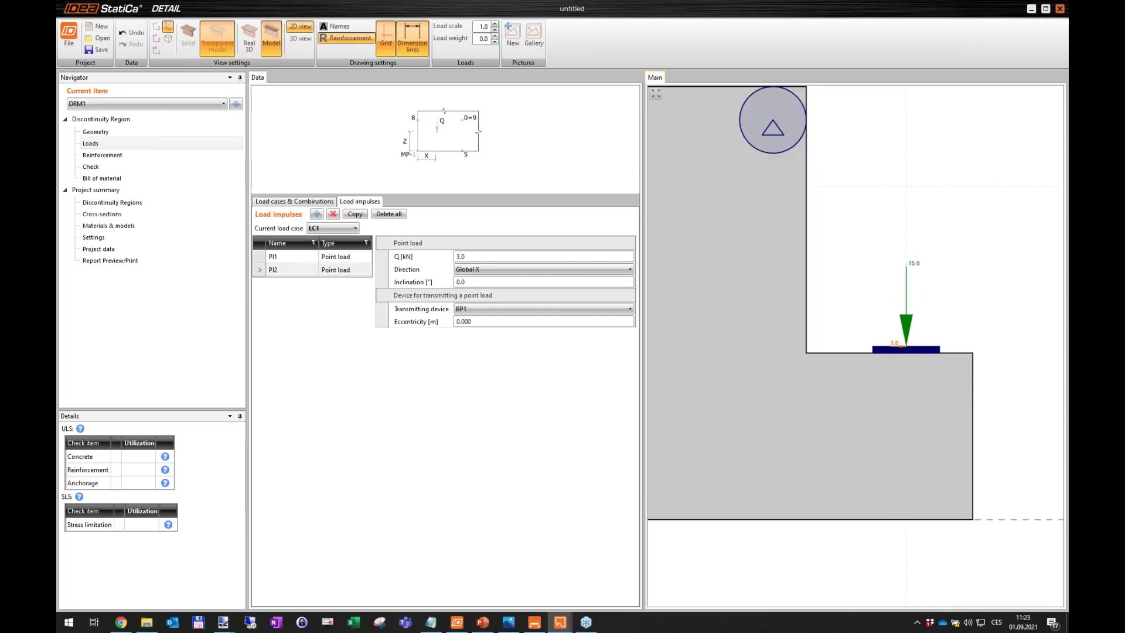
left_click(336, 257)
left_click(496, 322)
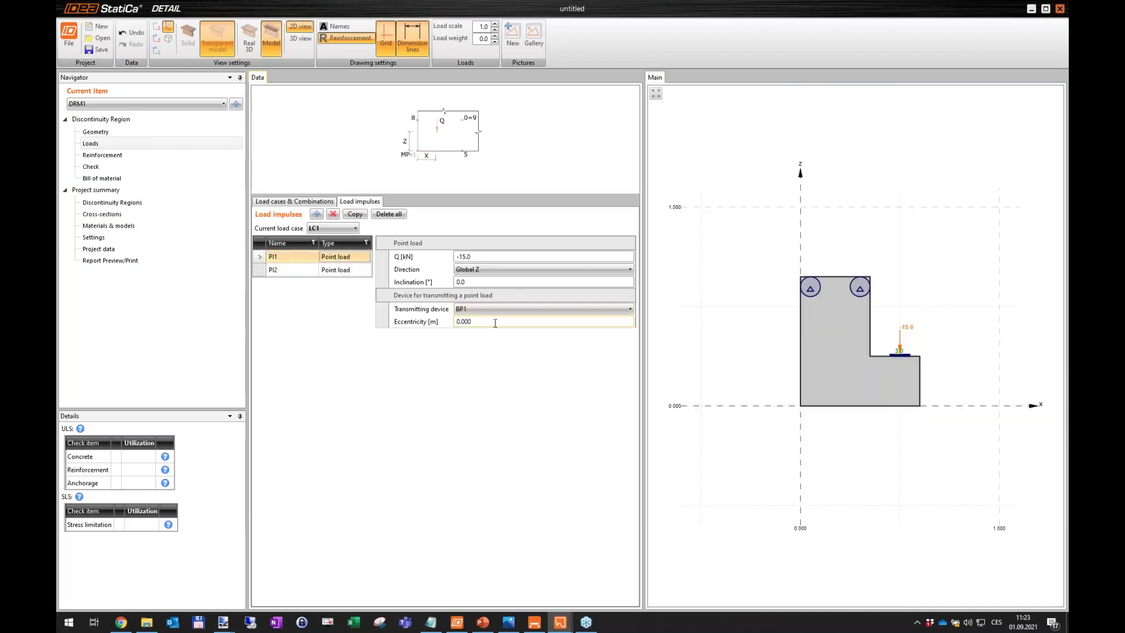
left_click(422, 327)
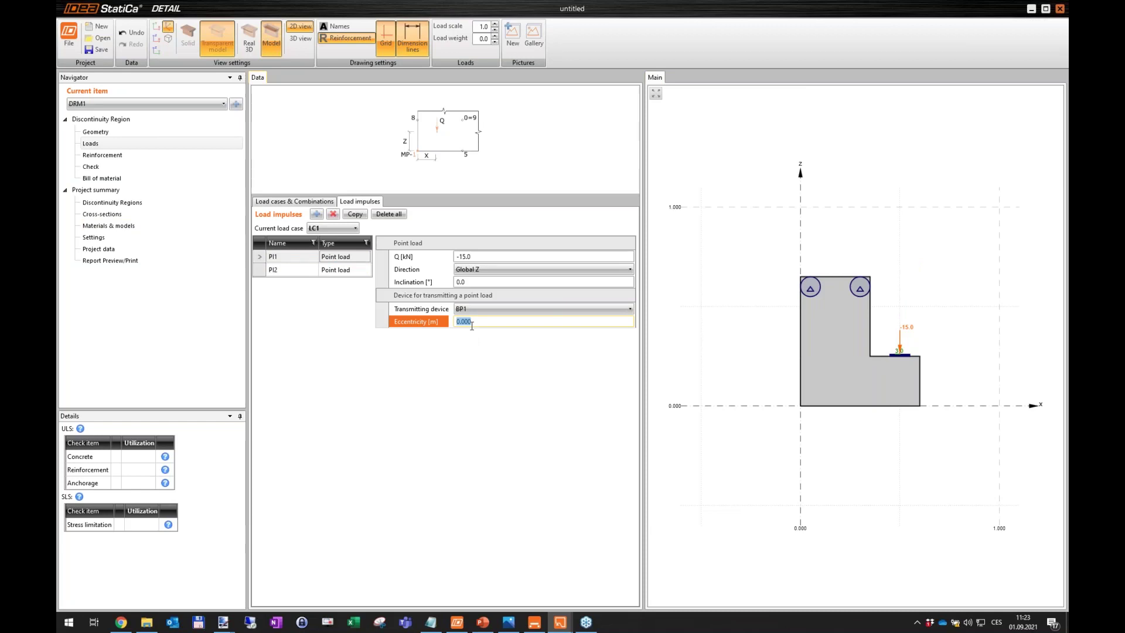
type("0")
key("Return")
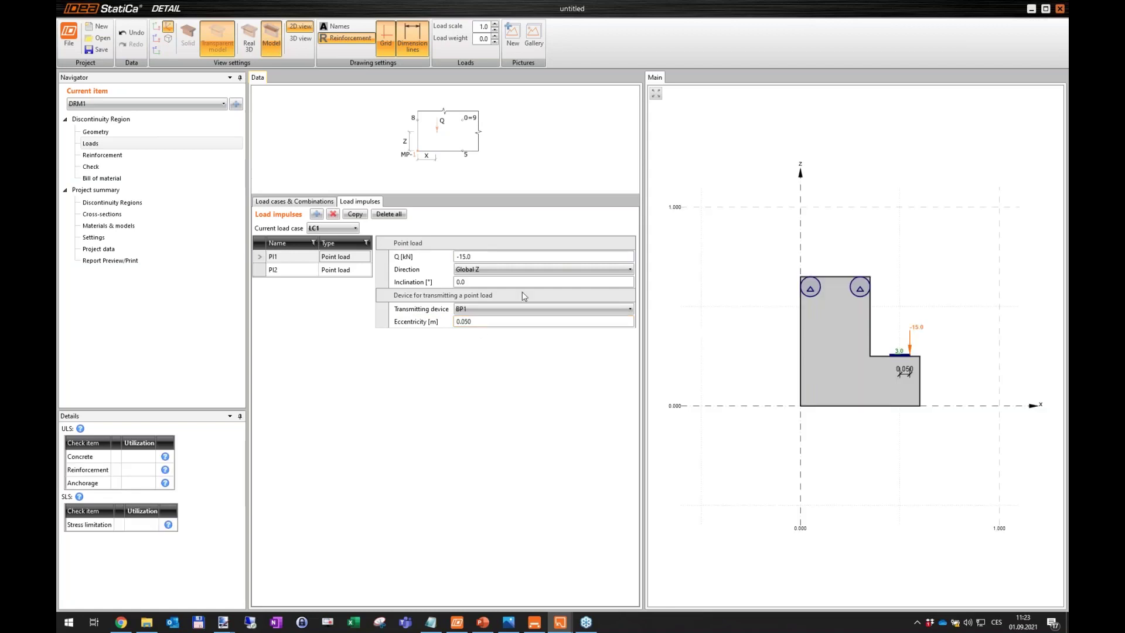
type("0.02")
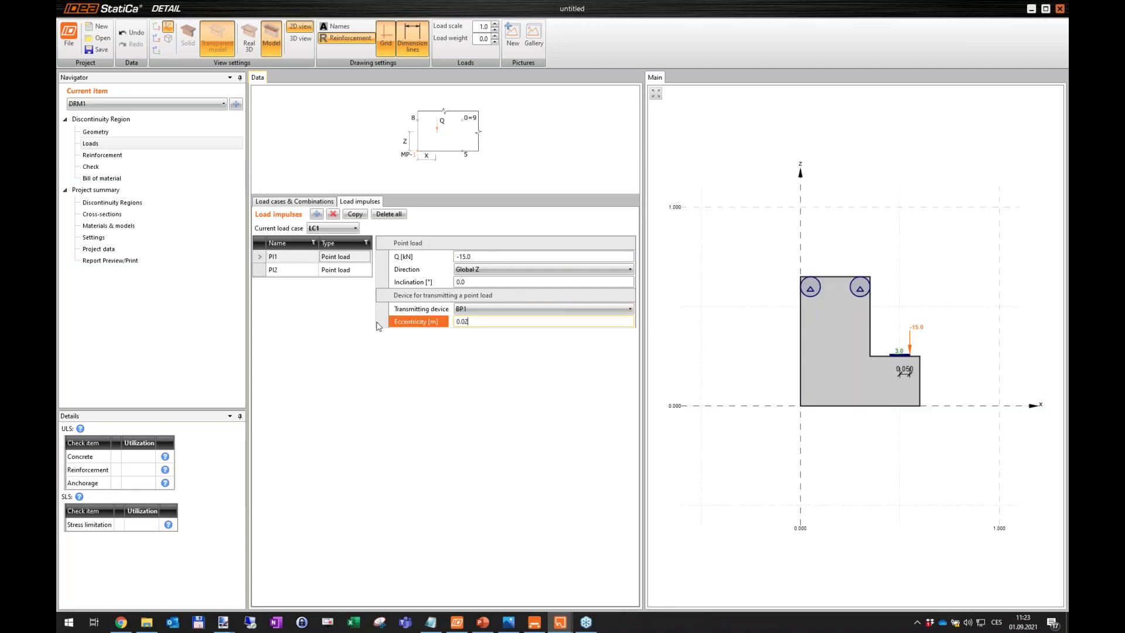
key("Return")
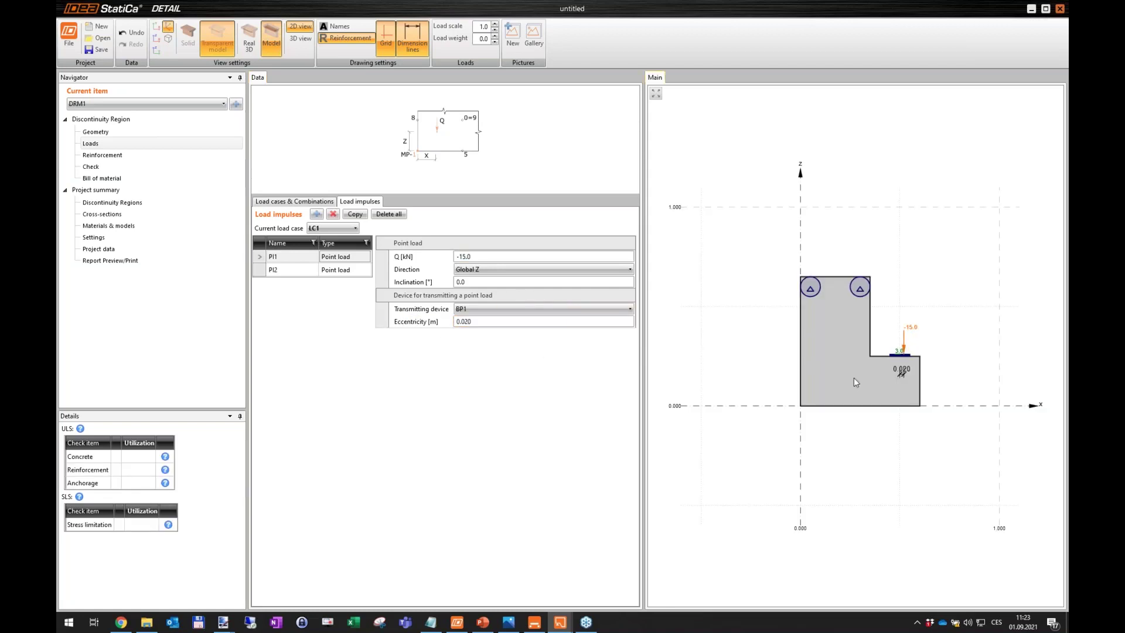
Step: Set the eccentricity of the horizontal 3 kN point load to 0.02 m and inspect both loads at the plate
scroll(911, 358, "up", 5)
scroll(911, 332, "up", 2)
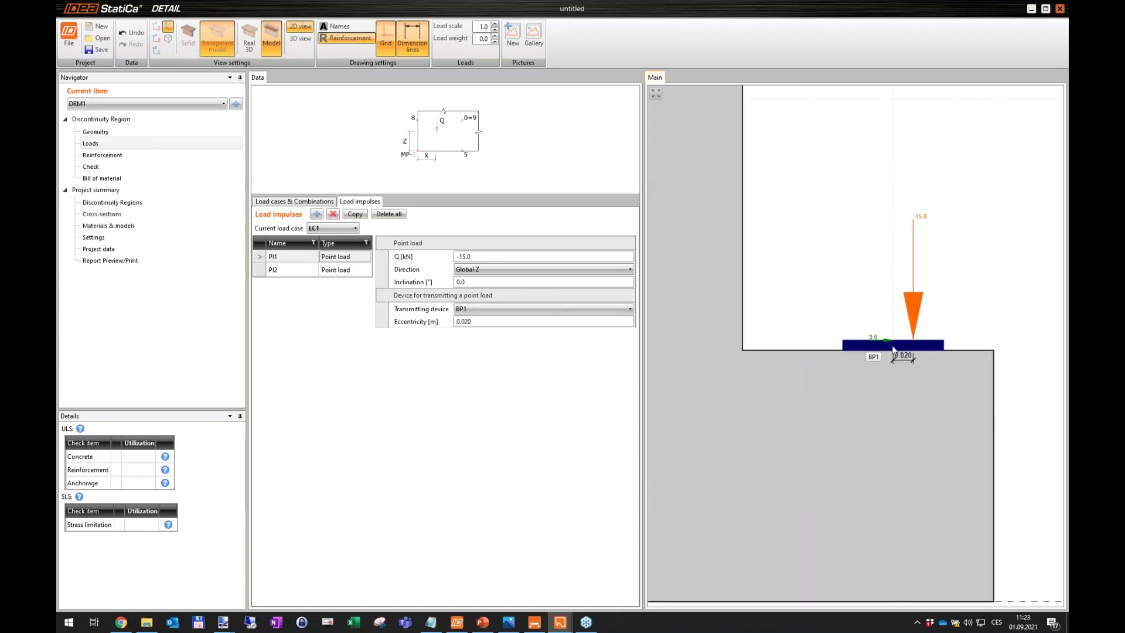
left_click(276, 271)
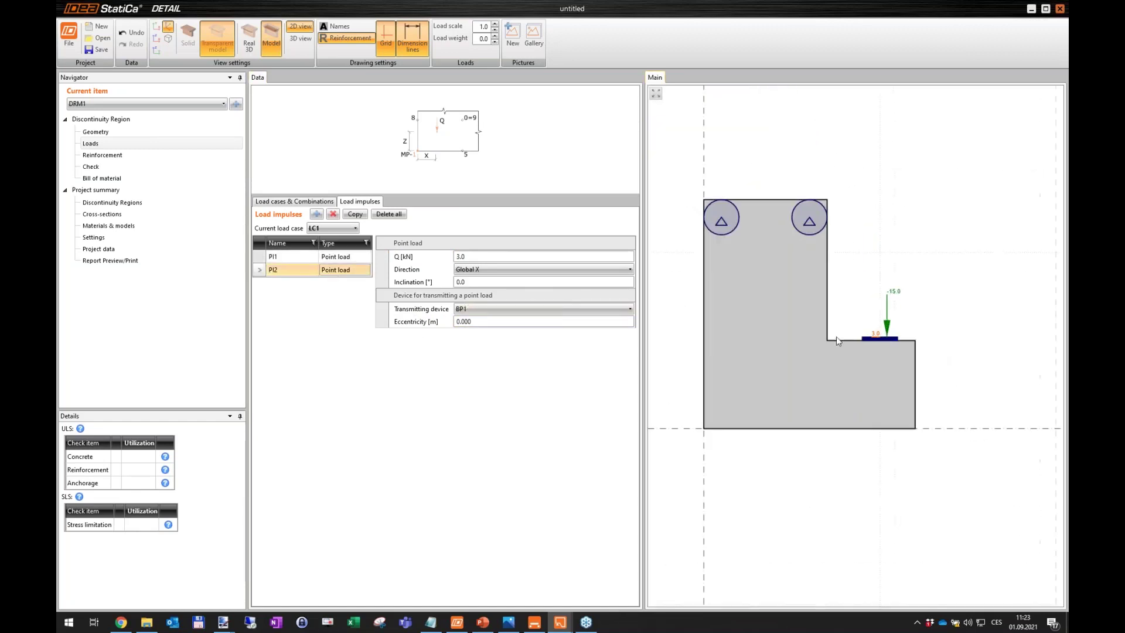
left_click(411, 323)
type("0")
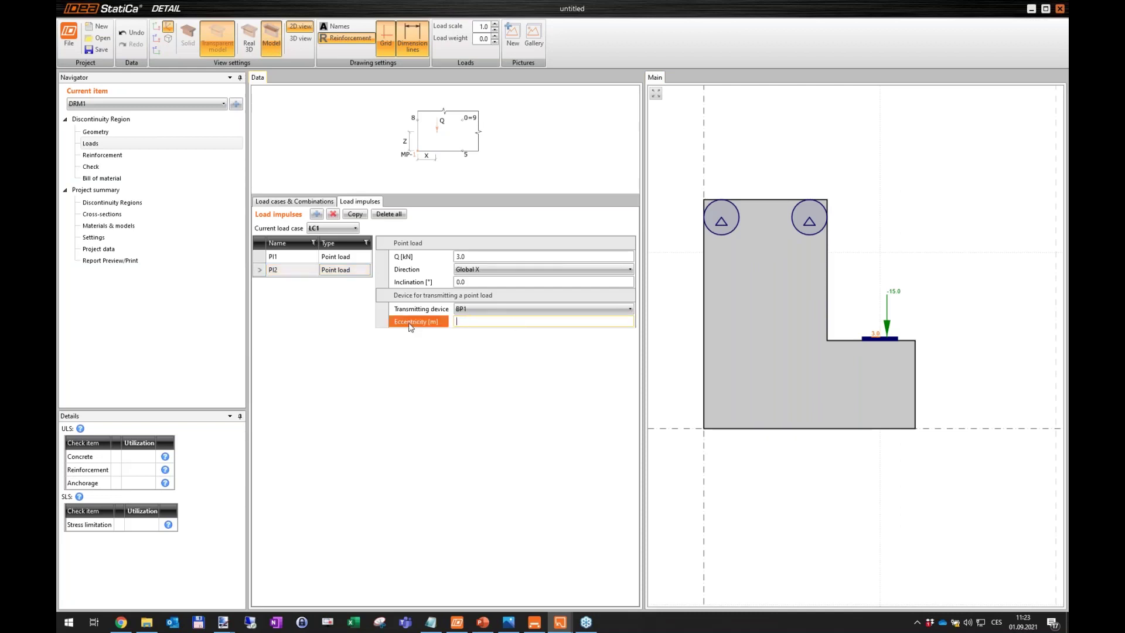
type(".02")
key("Return")
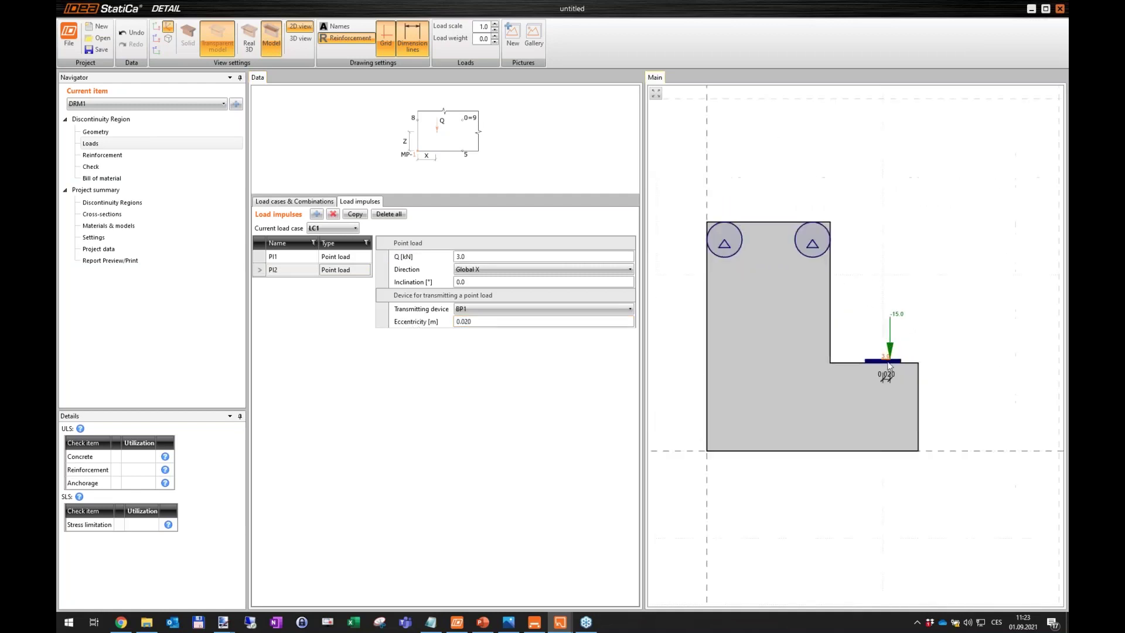
scroll(888, 364, "up", 2)
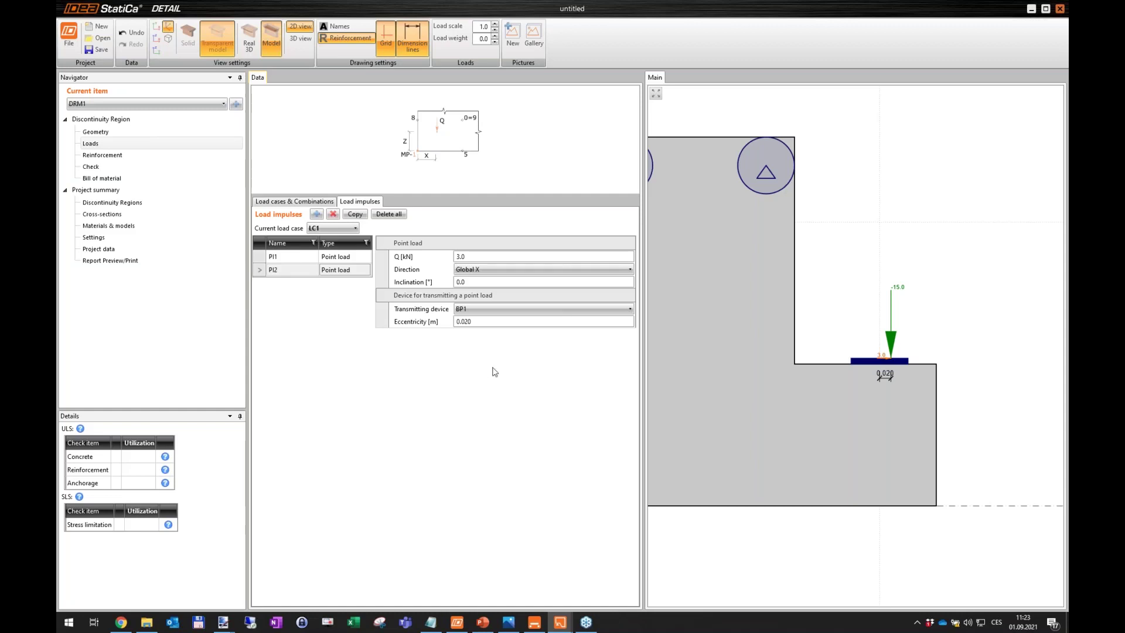
scroll(891, 375, "up", 2)
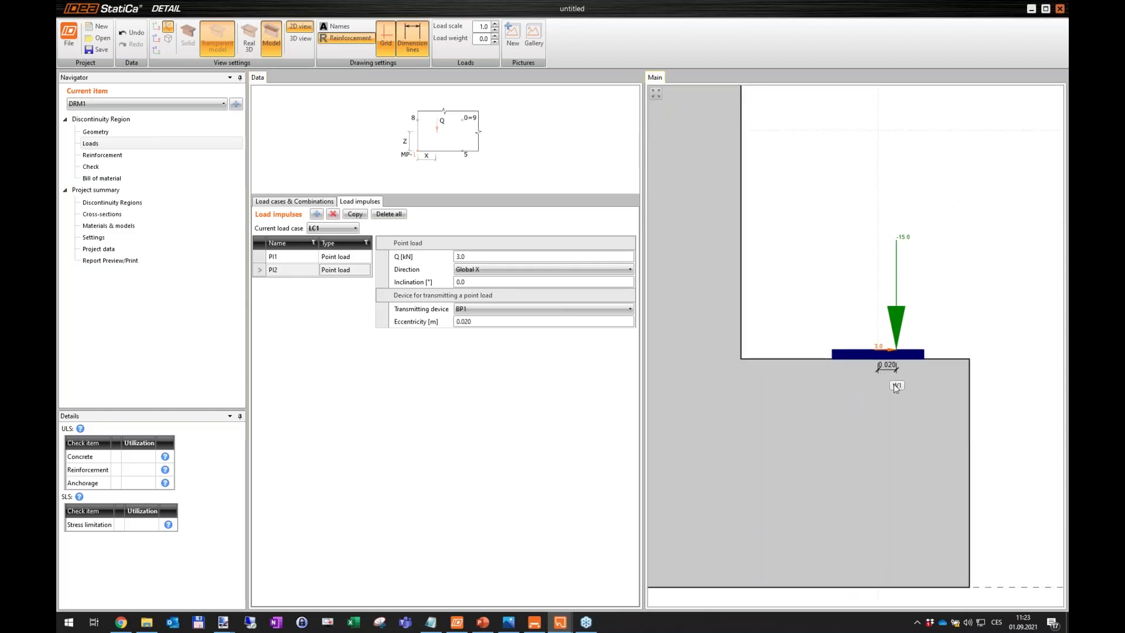
scroll(923, 396, "down", 2)
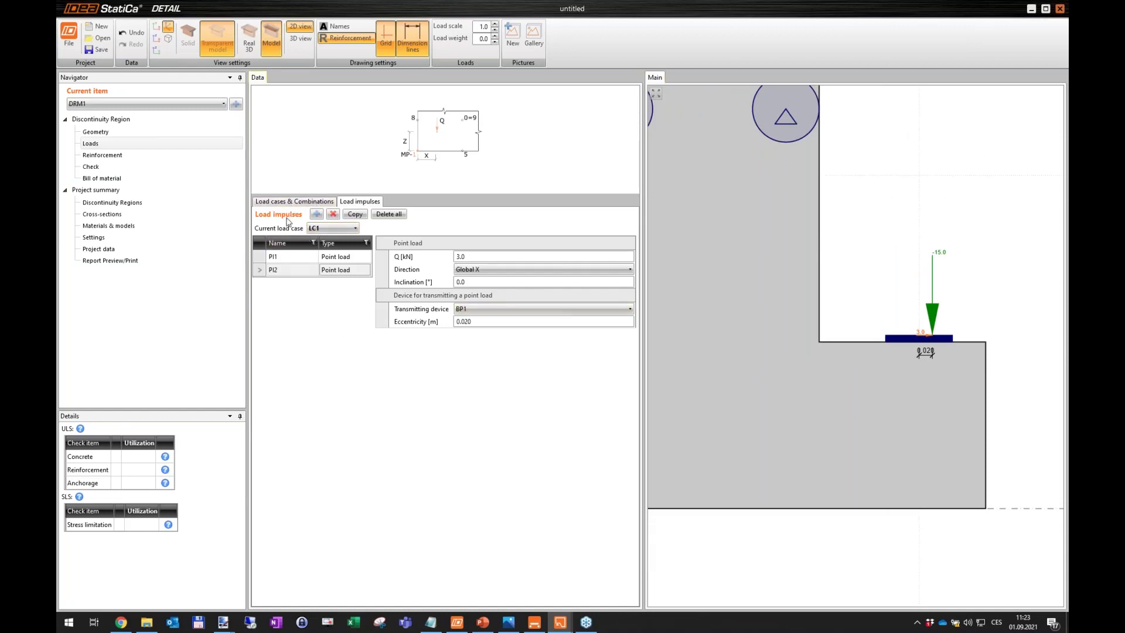
Step: Add a point load to load case LC2 with a value of -19 kN acting in the Global Z direction
left_click(332, 228)
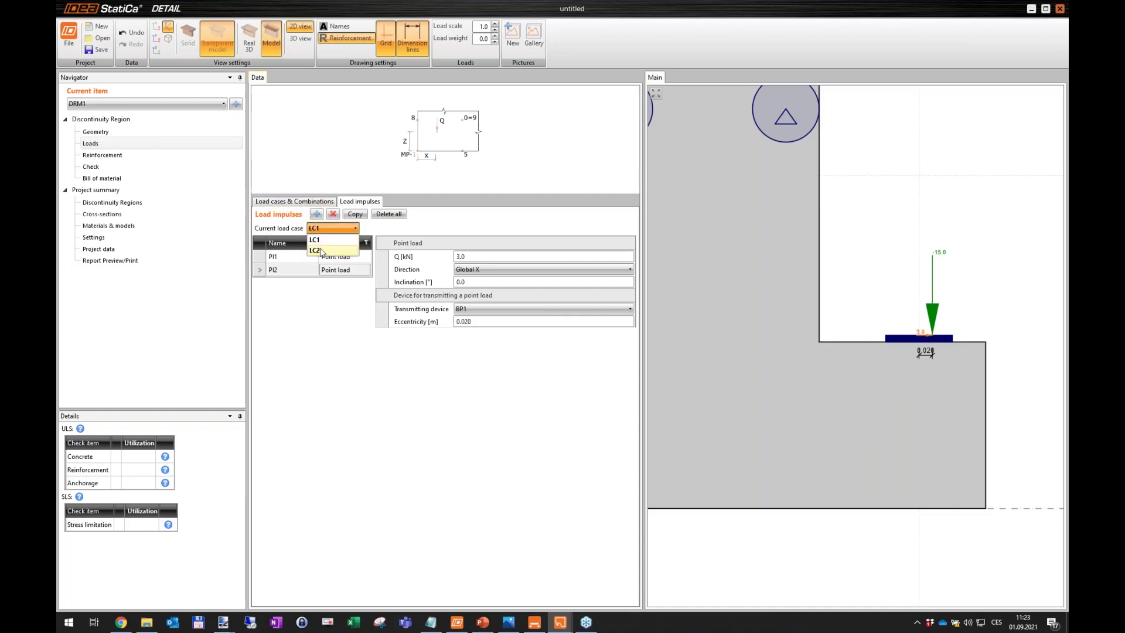
left_click(322, 254)
left_click(317, 214)
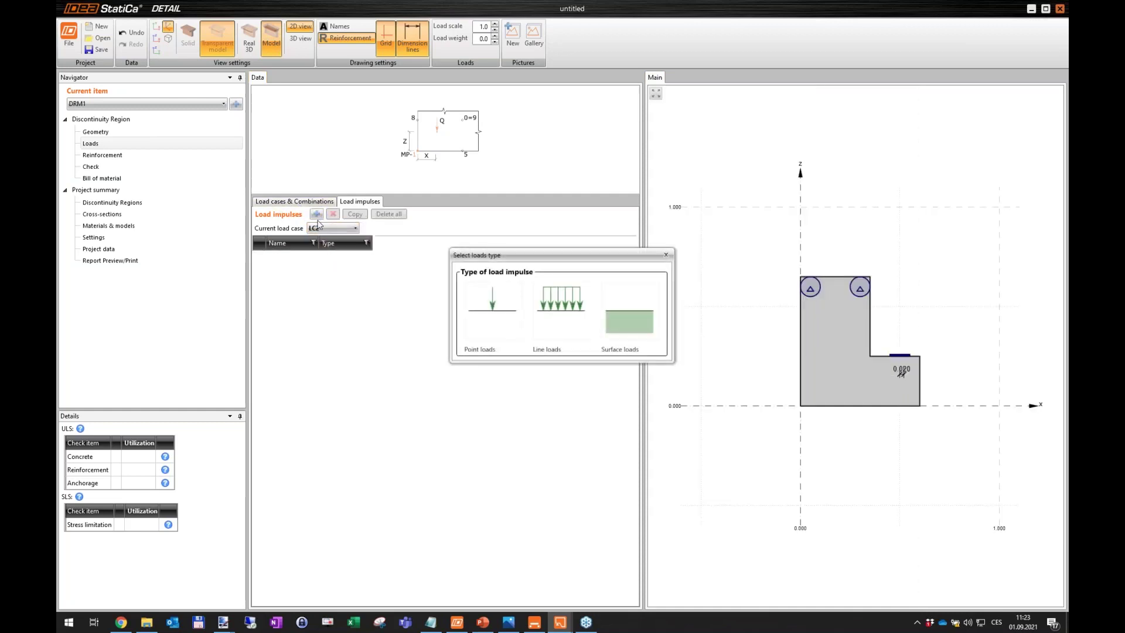
left_click(503, 316)
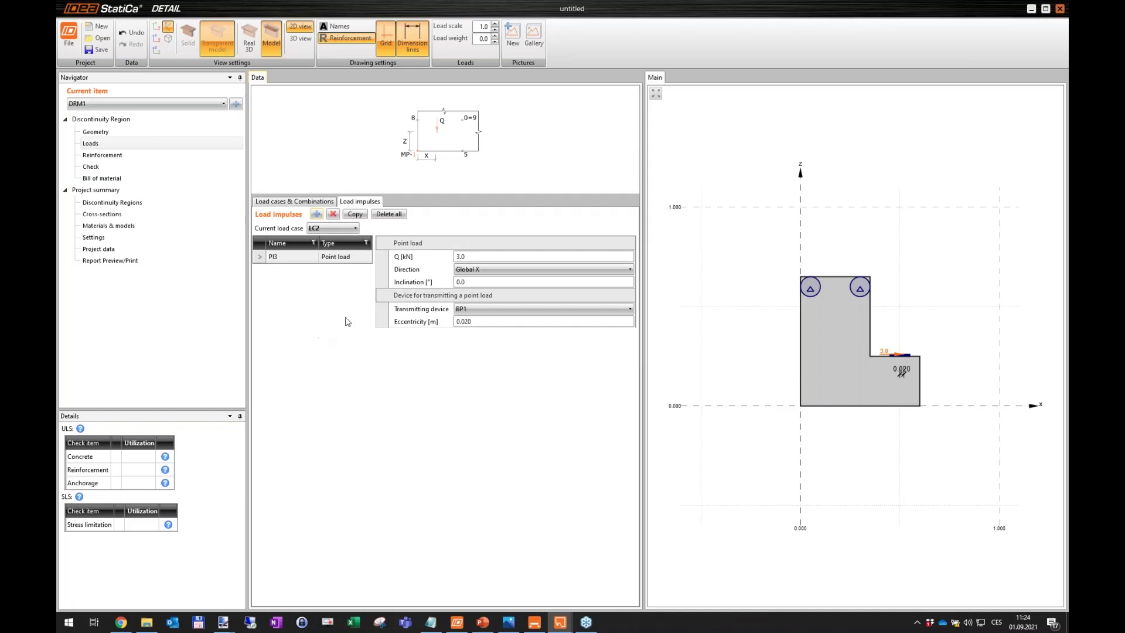
left_click(393, 256)
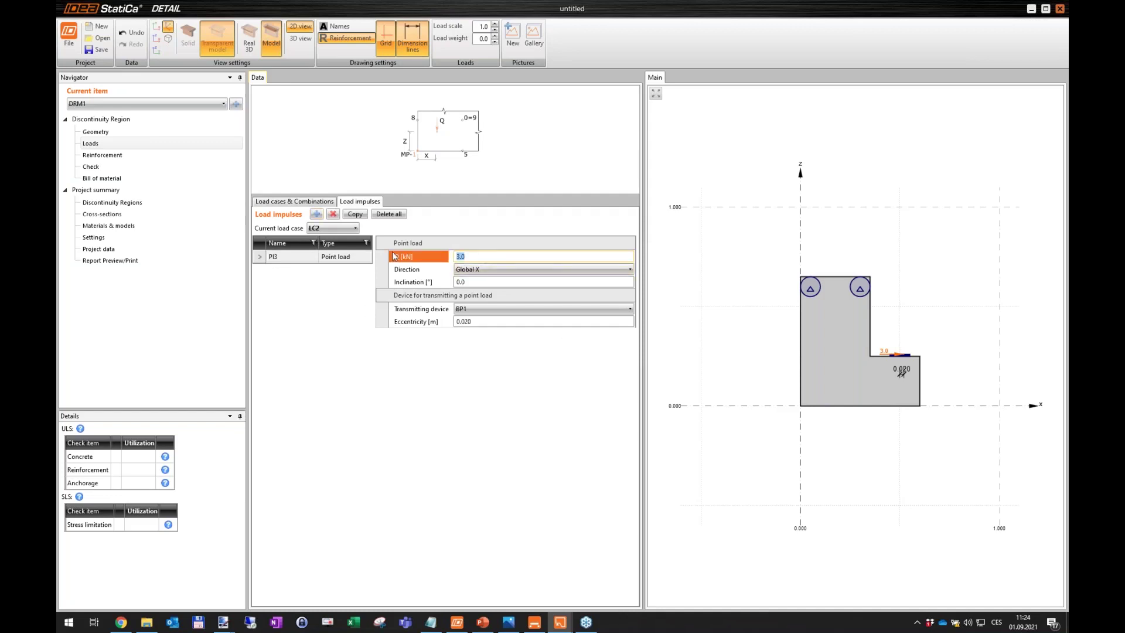
type("-19")
key("Return")
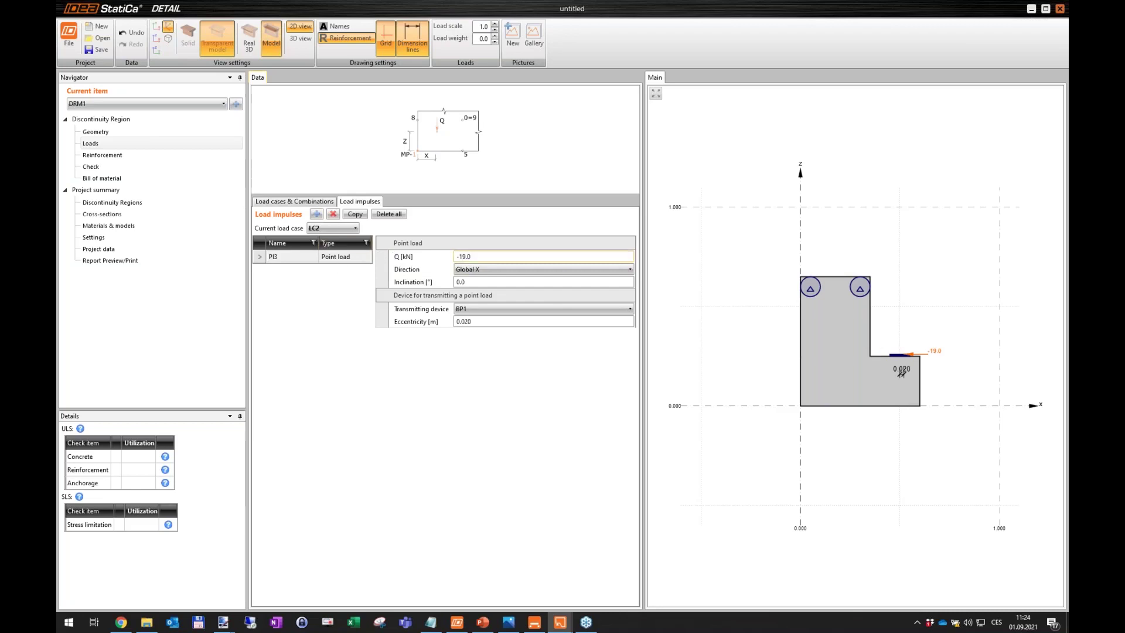
left_click(541, 324)
left_click(494, 269)
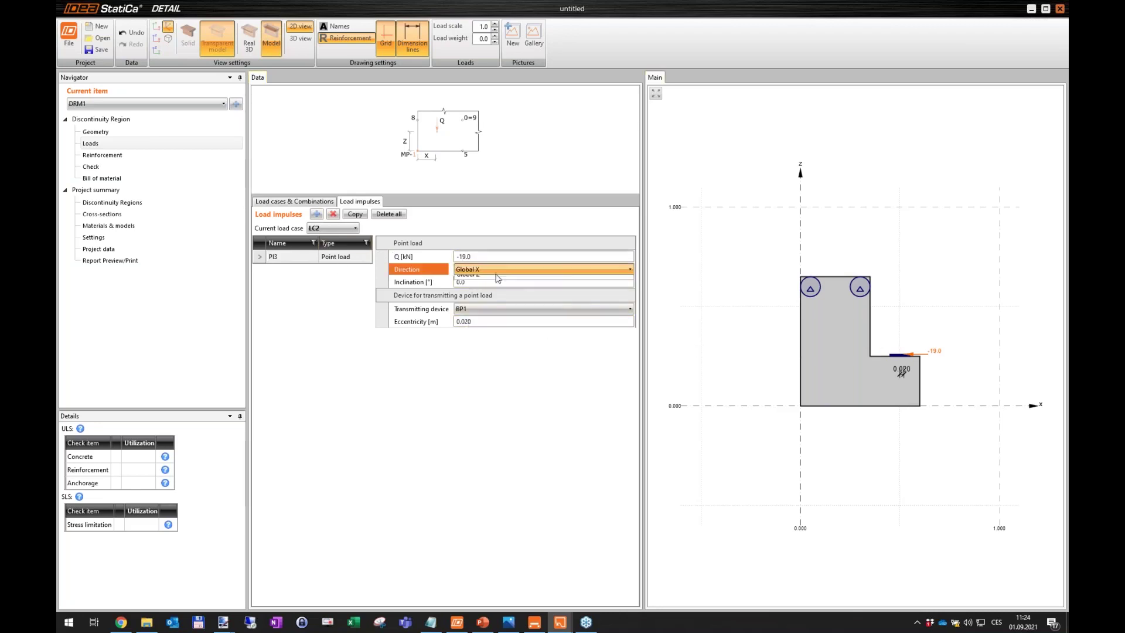
left_click(491, 293)
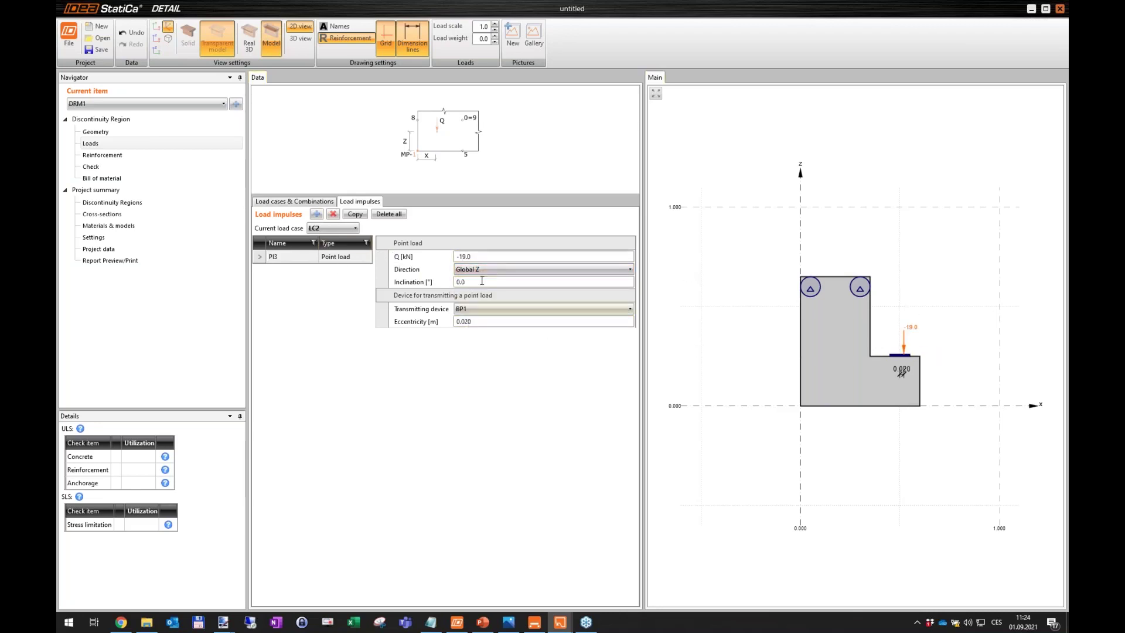
Step: Add a second point load to LC2 with a value of -3.8 kN acting in the Global X direction
left_click(316, 214)
left_click(518, 309)
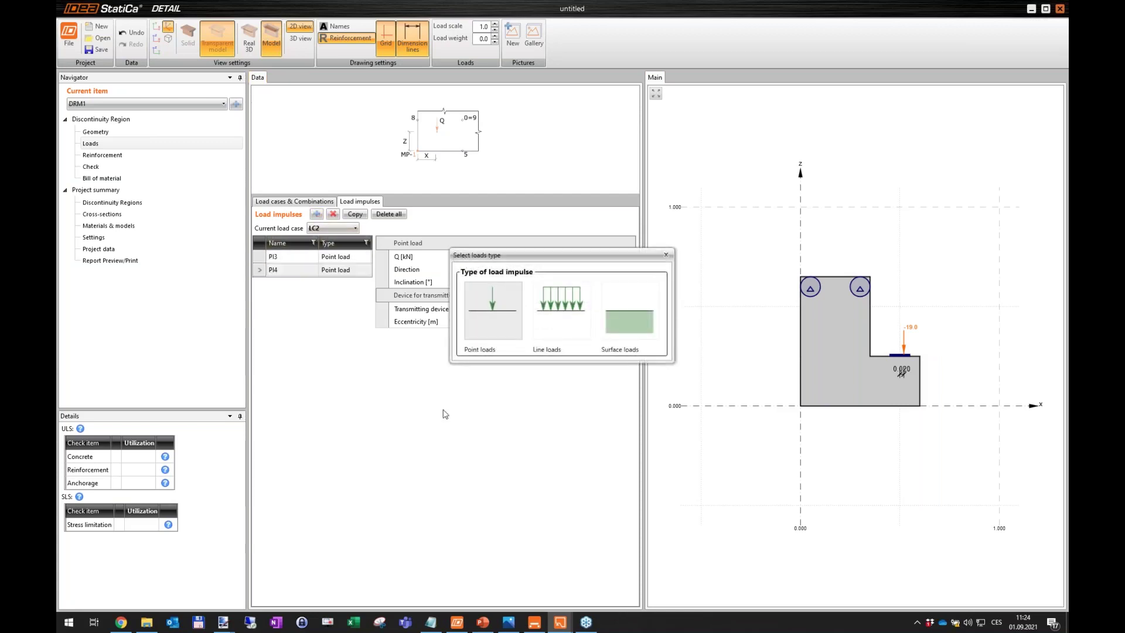
left_click(422, 257)
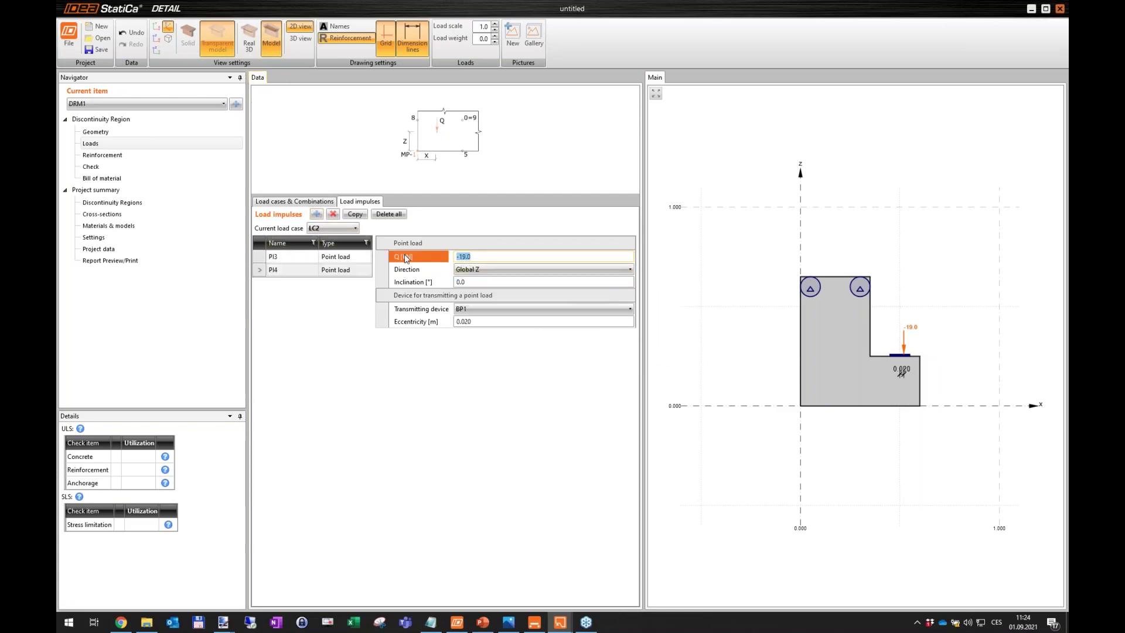
type("-3.8")
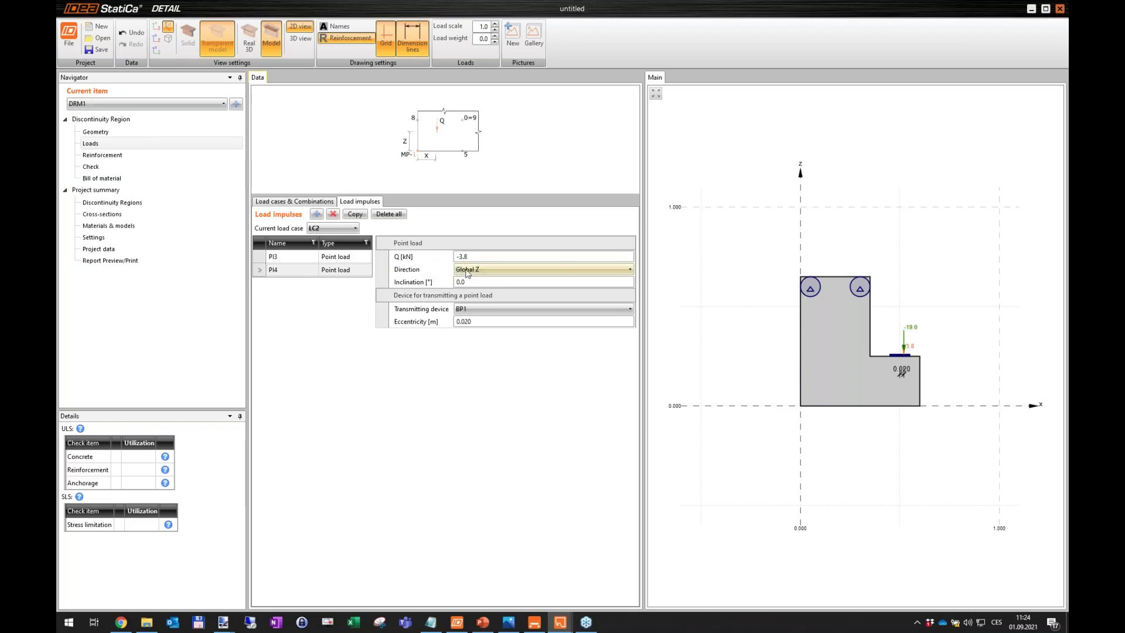
left_click(562, 269)
left_click(566, 282)
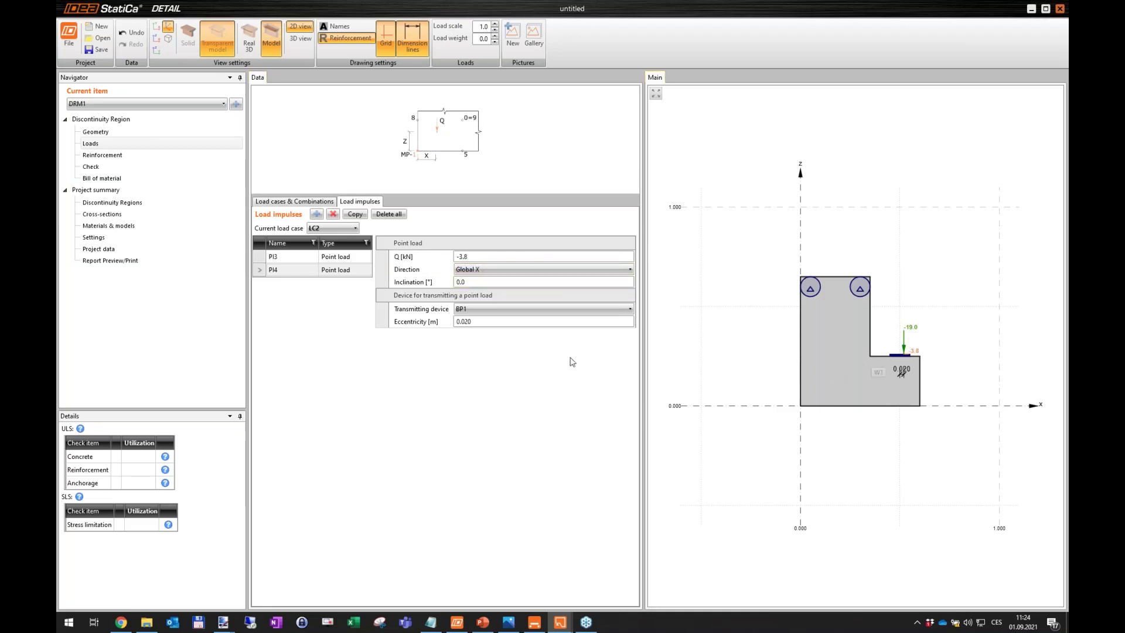
scroll(870, 339, "up", 2)
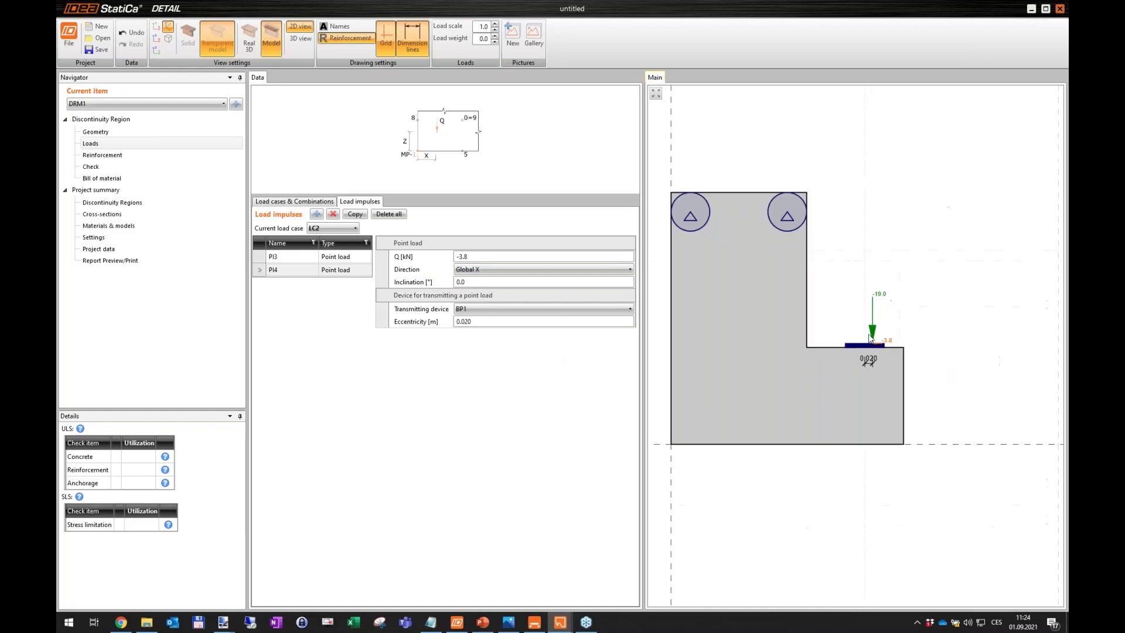
Step: Edit the rule of ULS combination C1, setting the partial factors to 1.35 for LC1 and 1.50 for LC2
left_click(294, 201)
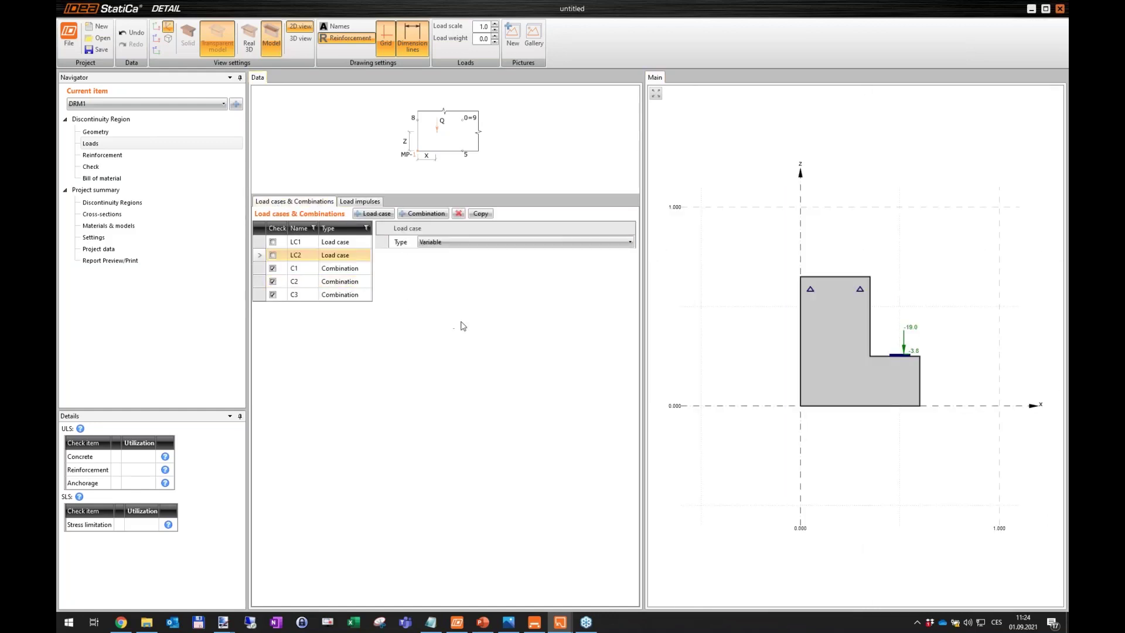
left_click(358, 272)
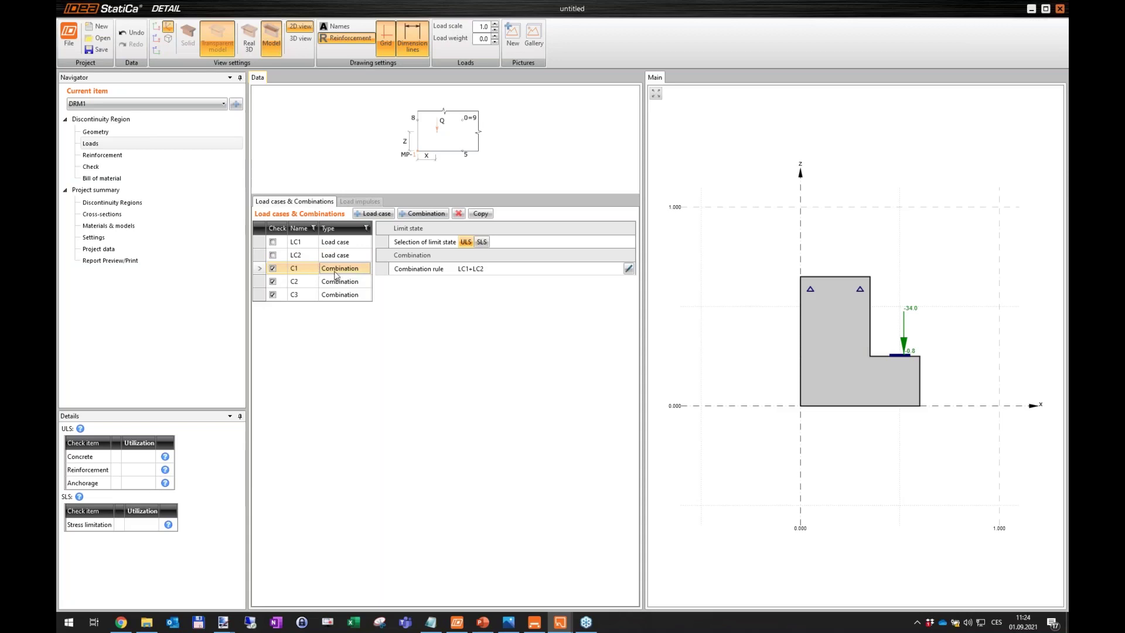
left_click(628, 268)
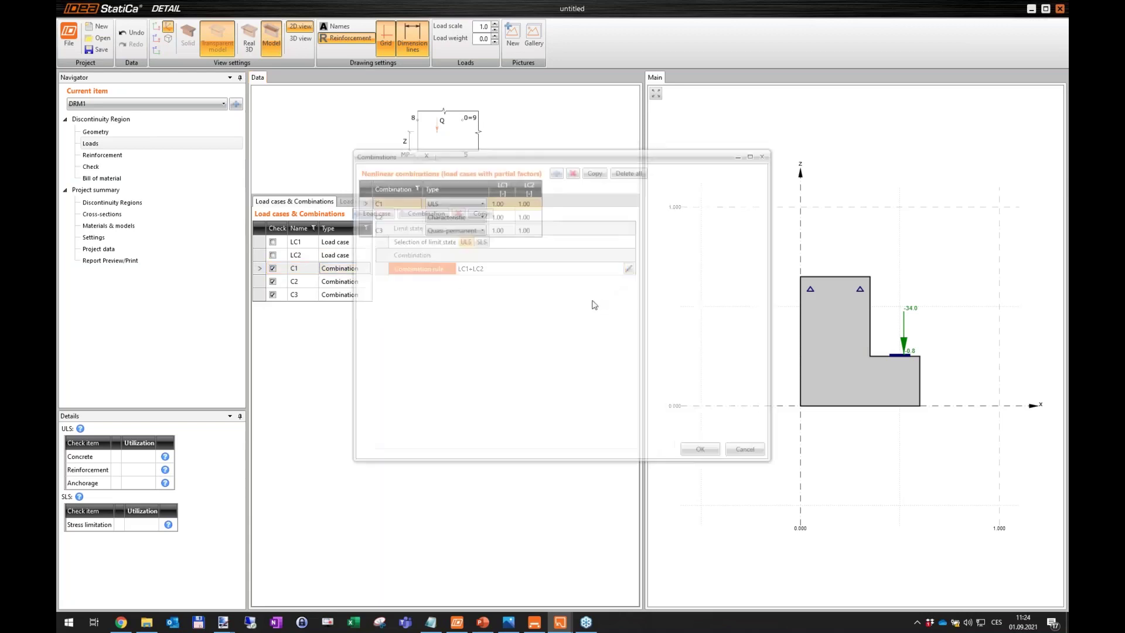
left_click_drag(557, 157, 569, 139)
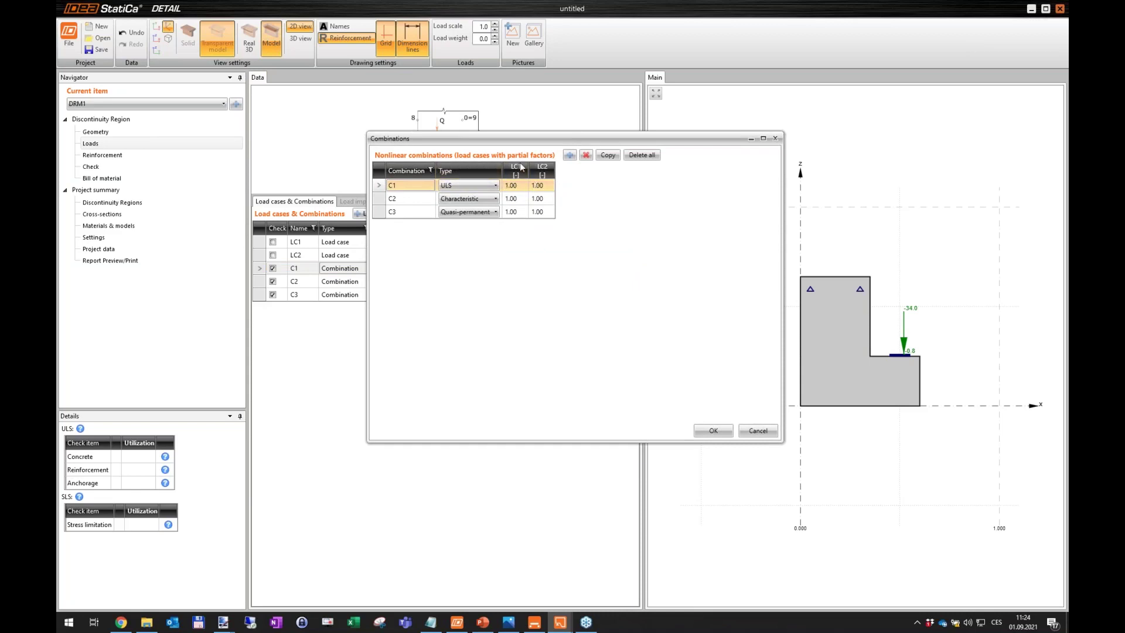
left_click(511, 185)
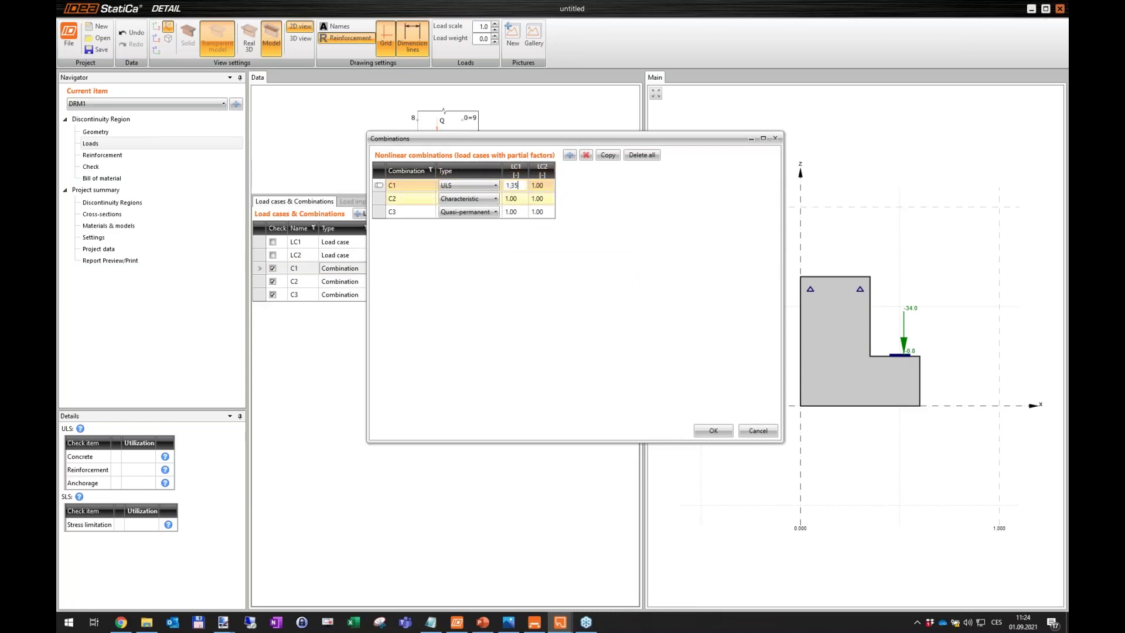
key("Tab")
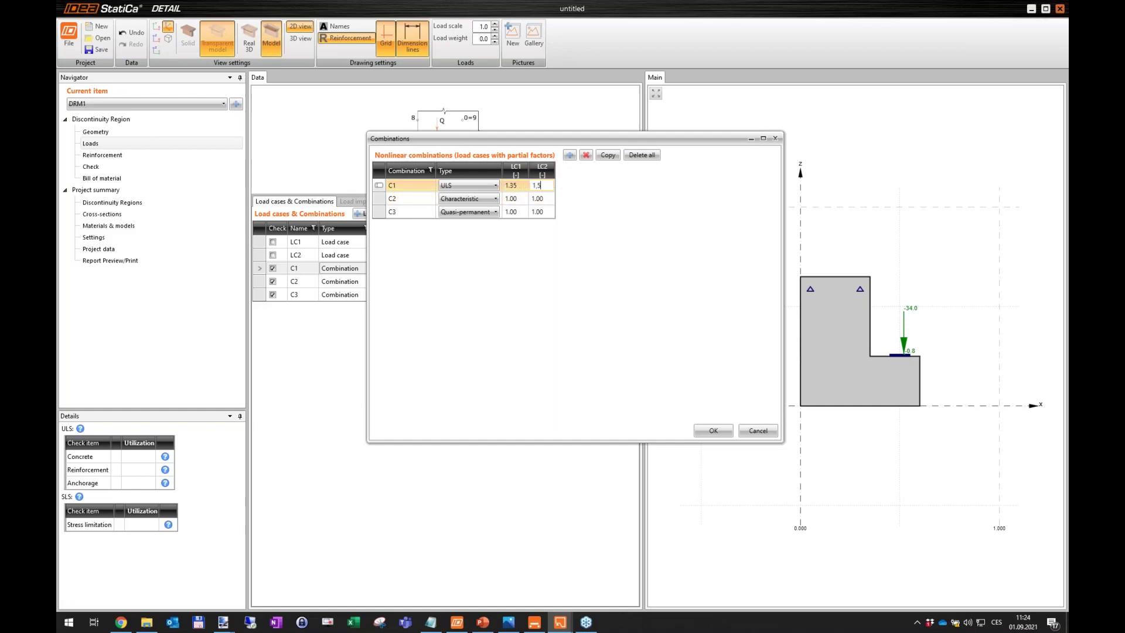
key("Tab")
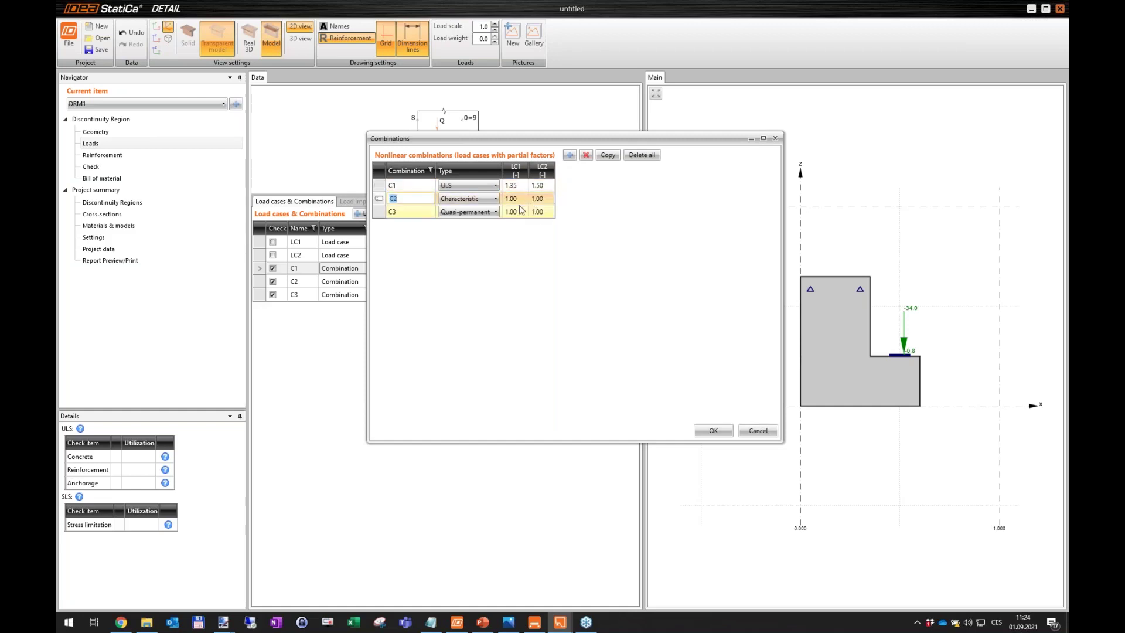
Step: Set the LC2 factor of quasi-permanent combination C3 to 0.60, apply it, and recheck the combination factors
left_click(548, 212)
left_click_drag(548, 213, 518, 223)
key("Return")
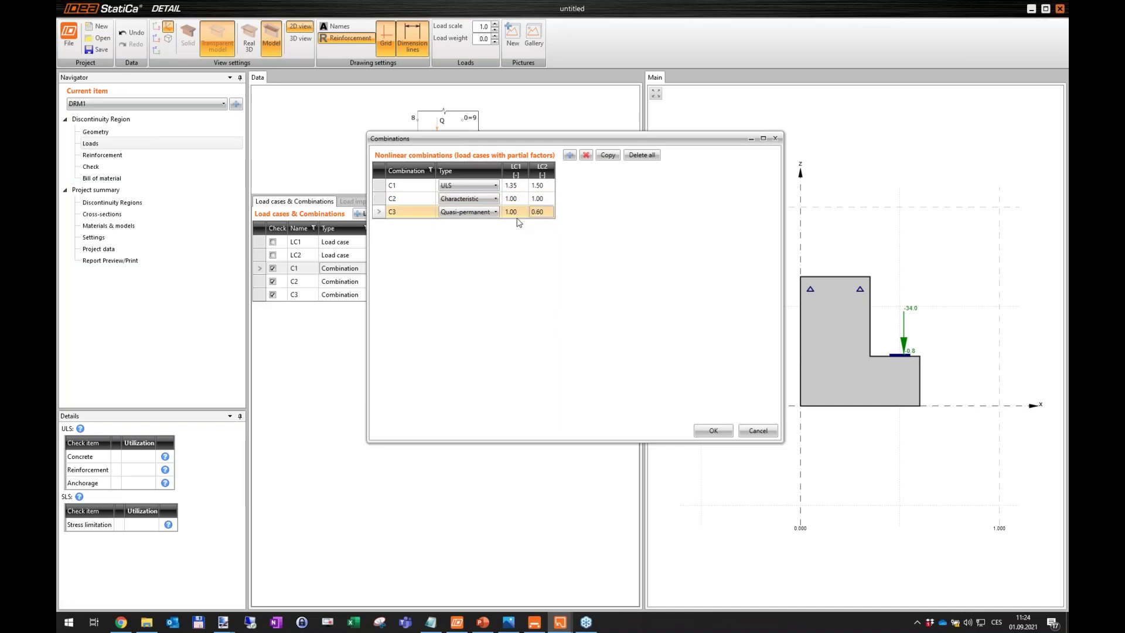
key("Return")
left_click(628, 268)
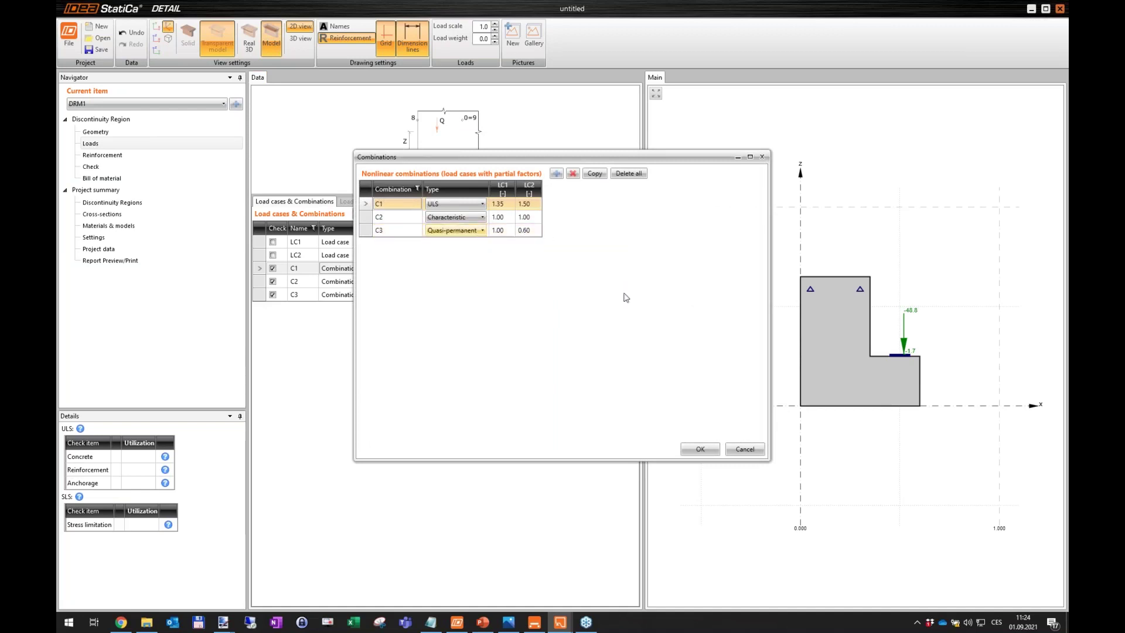
left_click(701, 450)
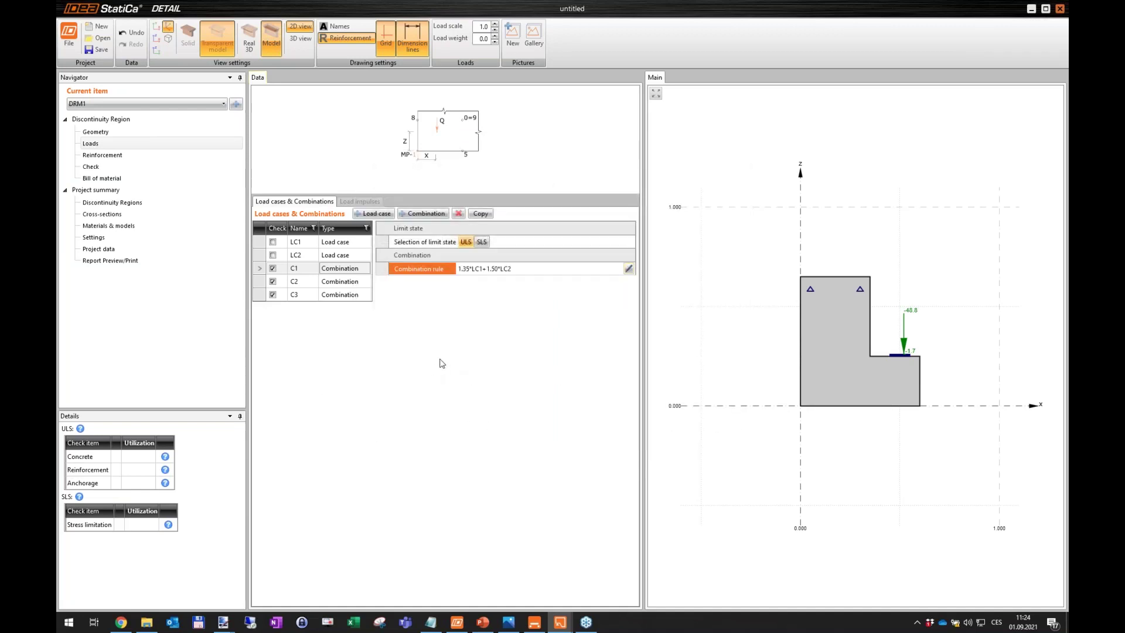
Step: Go to the reinforcement input mode and add a group of bars to the region
left_click(95, 157)
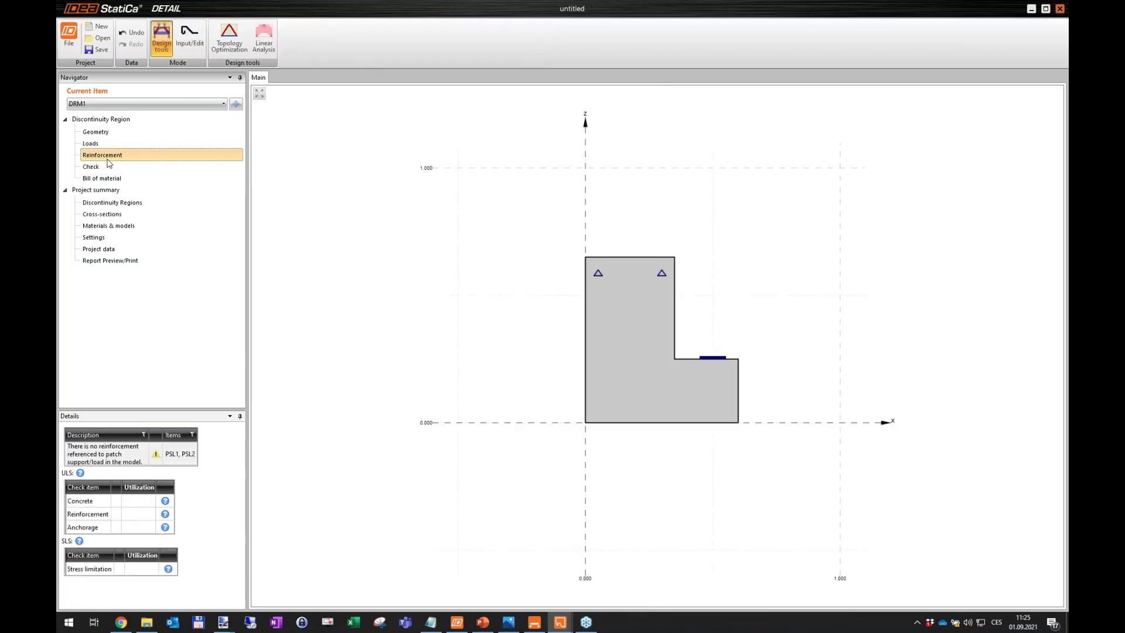
left_click(196, 56)
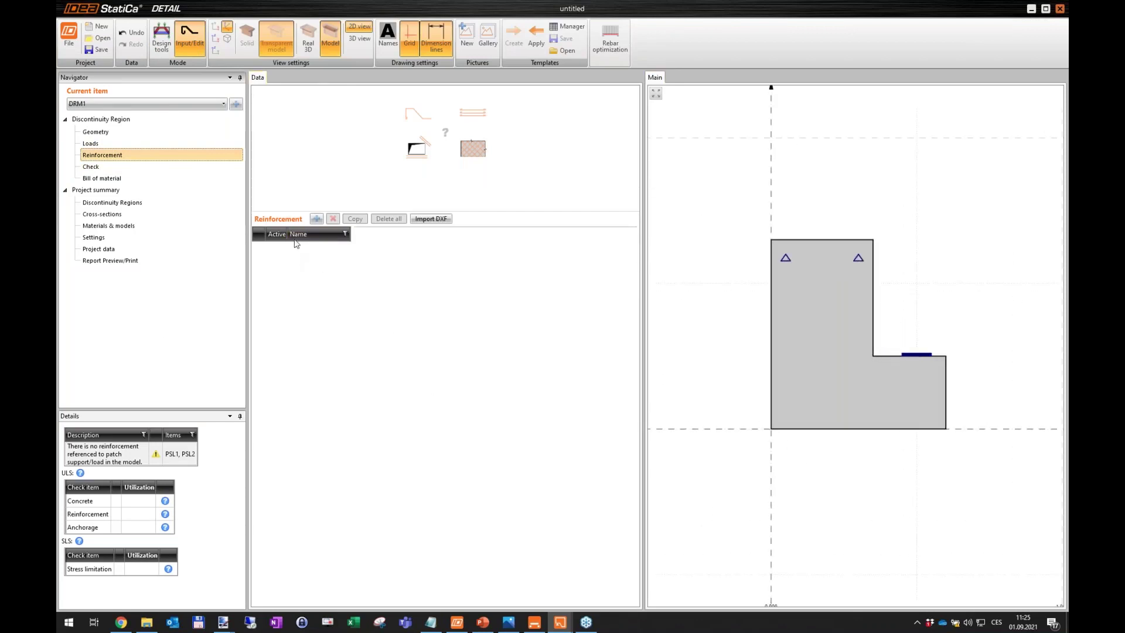
left_click(321, 221)
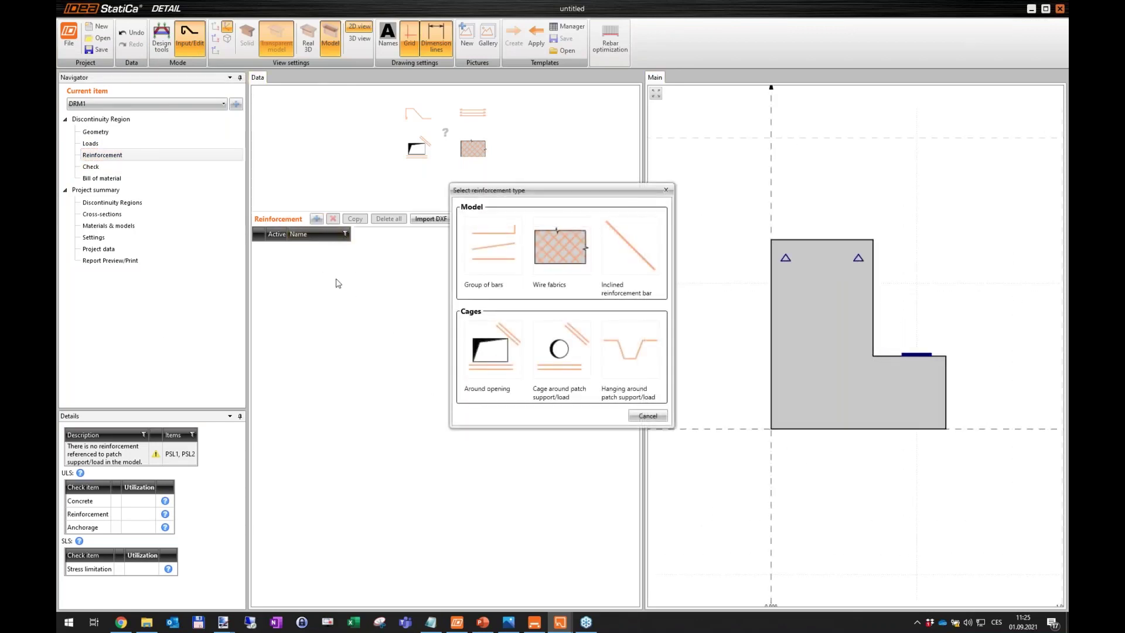
left_click(498, 258)
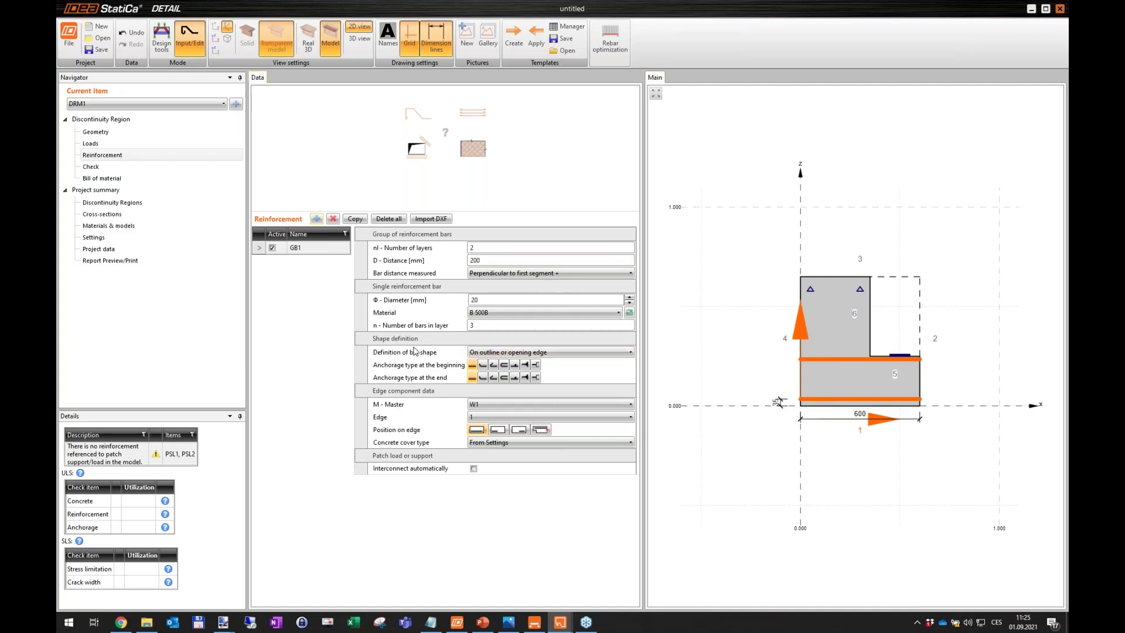
Step: Define the bar shape on more edges and set its edges to 4 1 6 3 to form a stirrup around the web
left_click(496, 356)
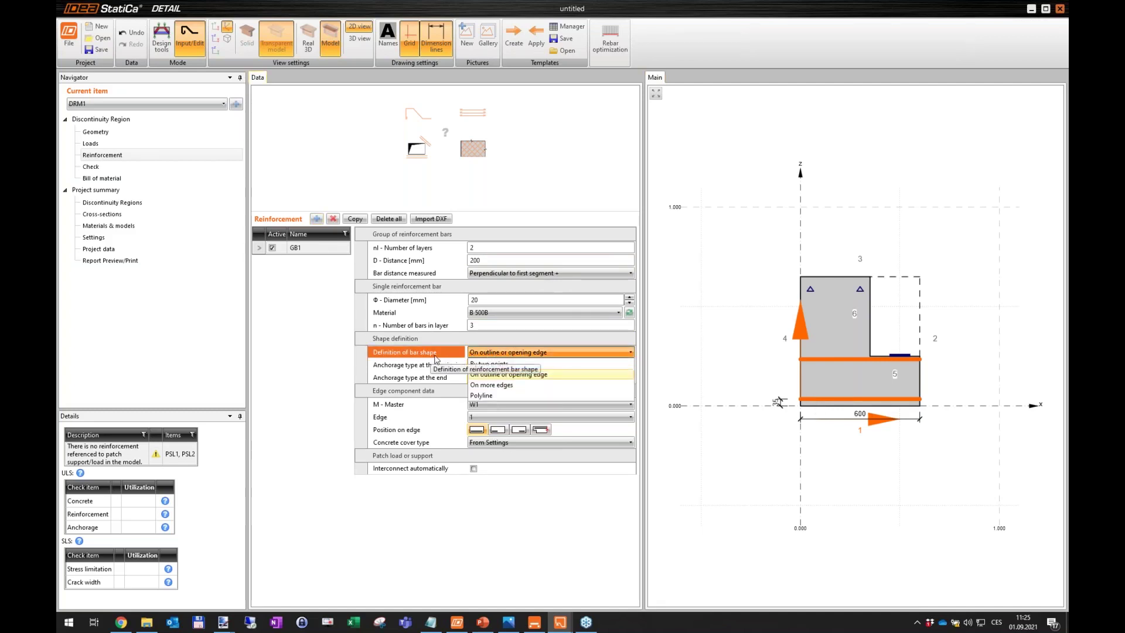
left_click(504, 387)
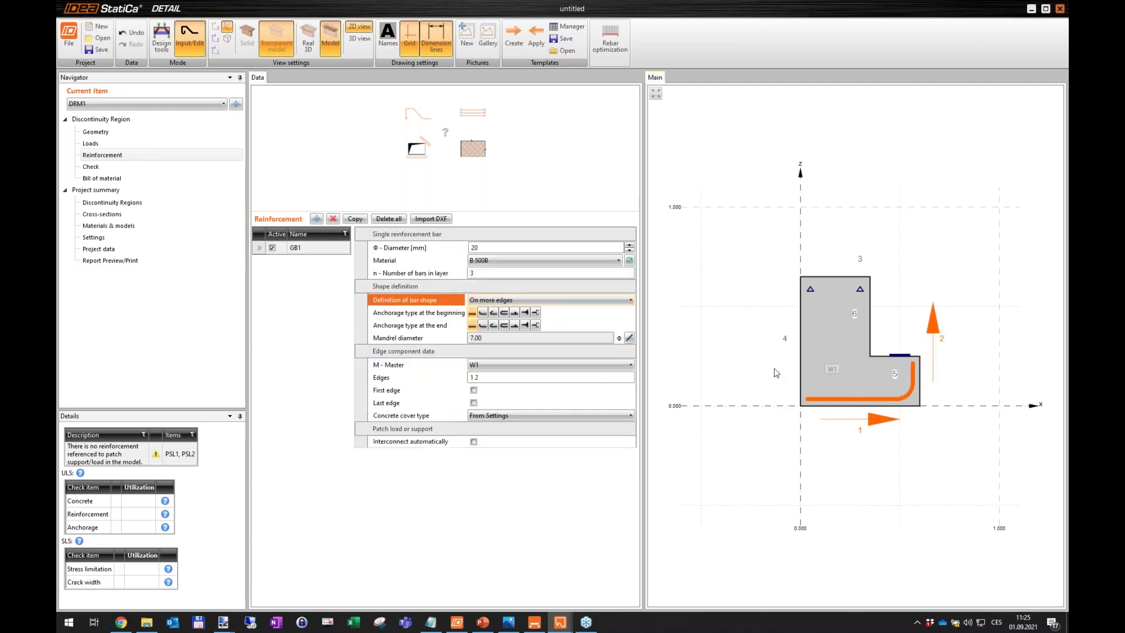
scroll(812, 368, "up", 3)
scroll(816, 364, "down", 1)
left_click(505, 375)
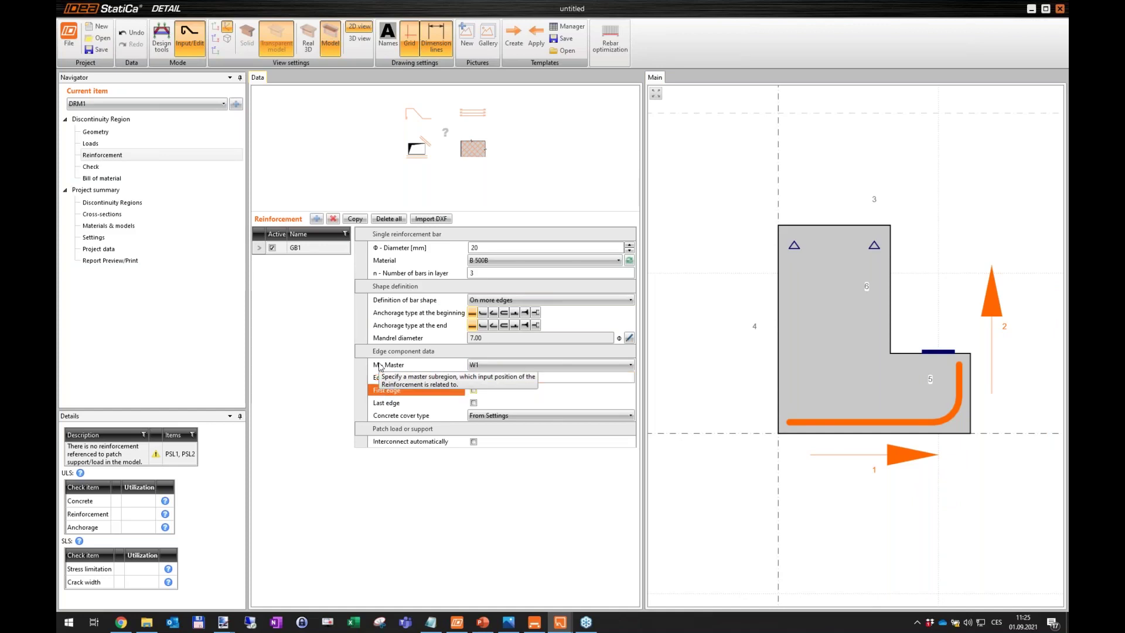
key("Return")
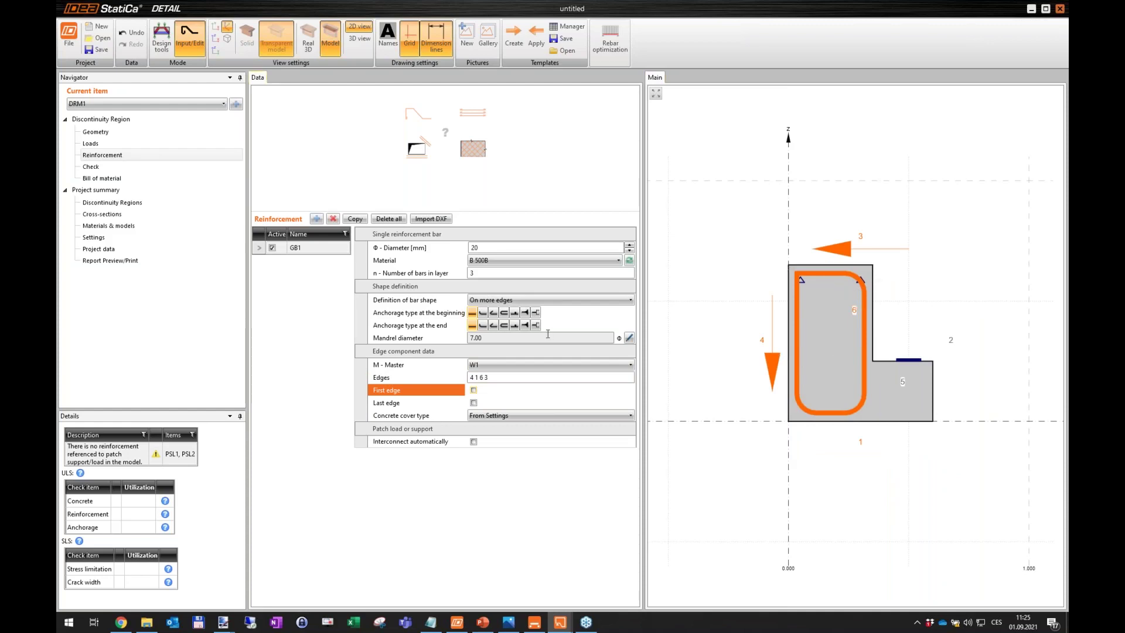
Step: Give the stirrup inward-angled hook anchorage at its beginning and end, trying the bend anchorage before settling on the hooks
left_click(494, 313)
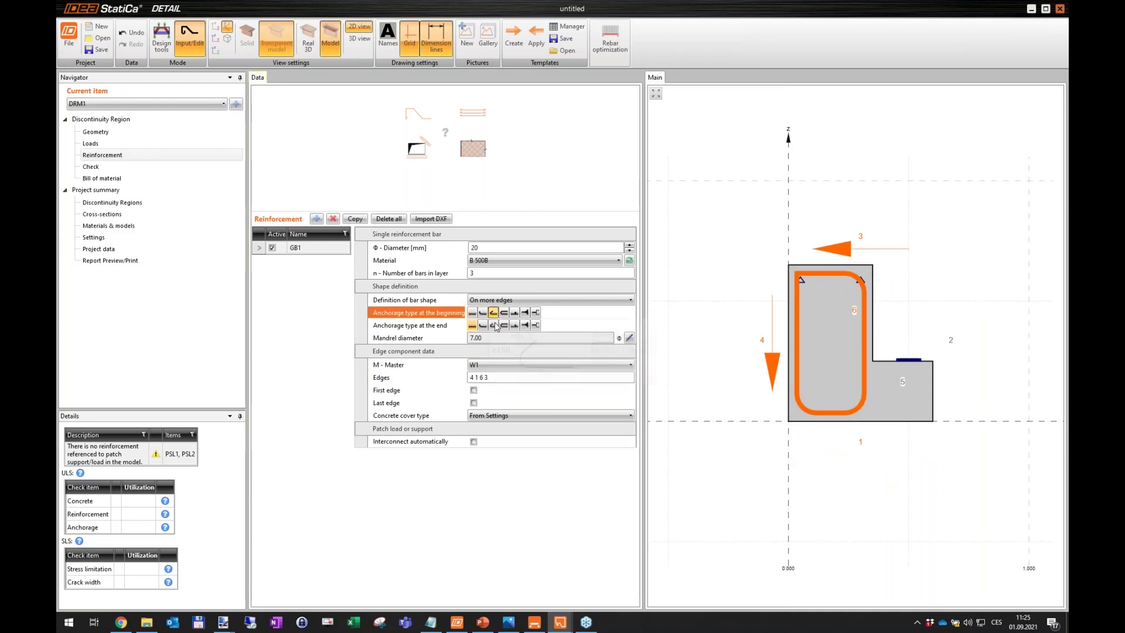
left_click(494, 326)
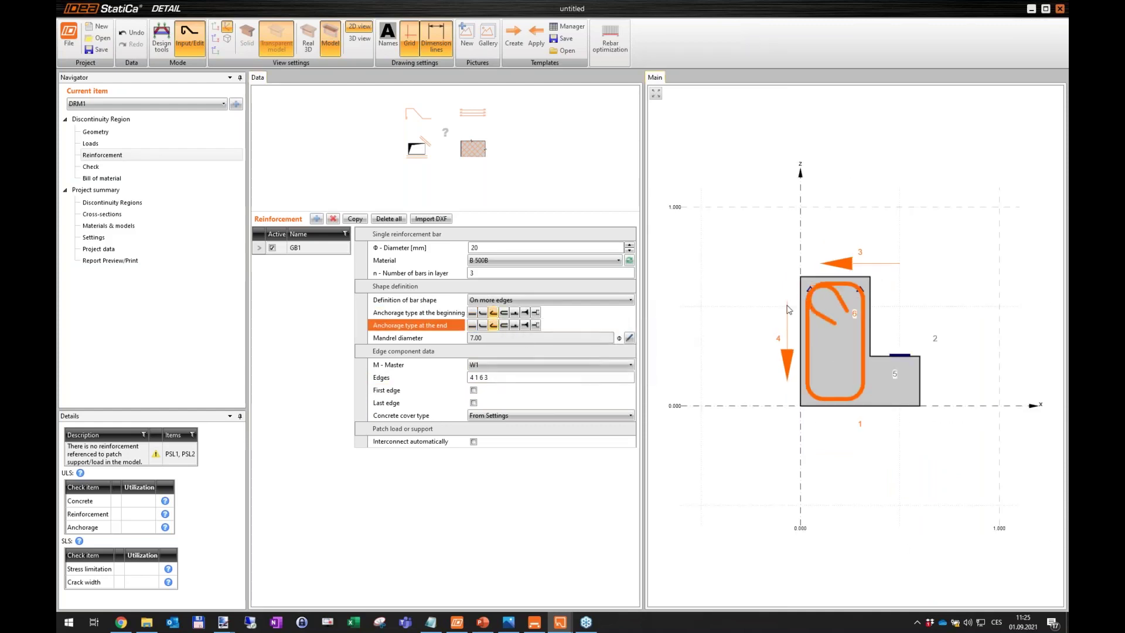
left_click(483, 313)
left_click(483, 326)
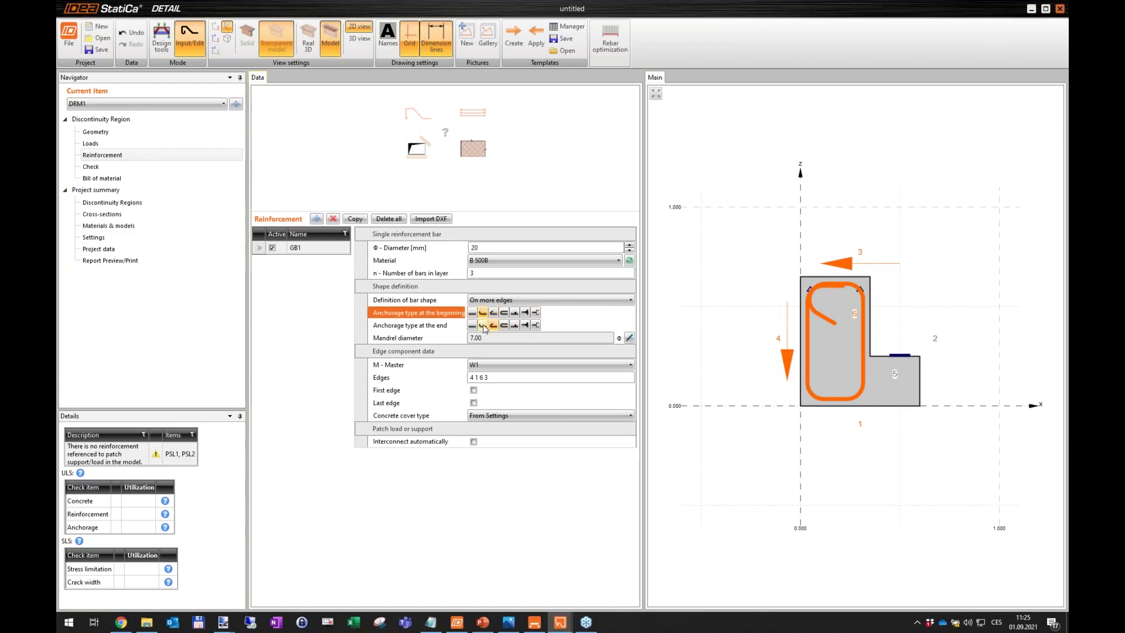
left_click(494, 315)
Step: Set the diameter of the stirrup bars to 14 mm
left_click(487, 247)
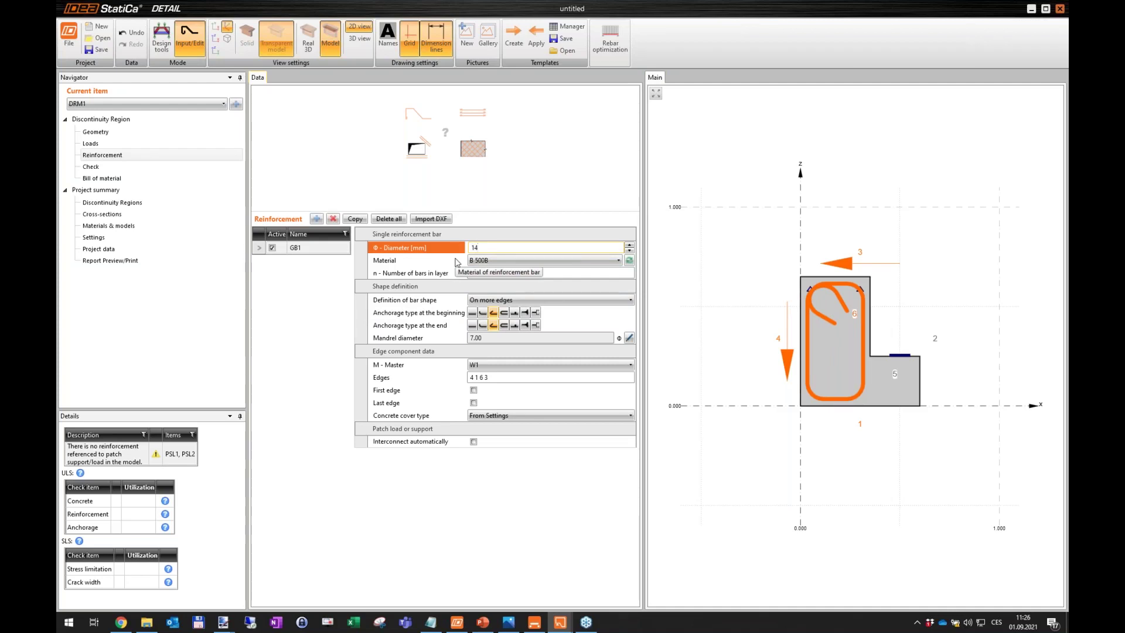
type("14")
left_click(458, 262)
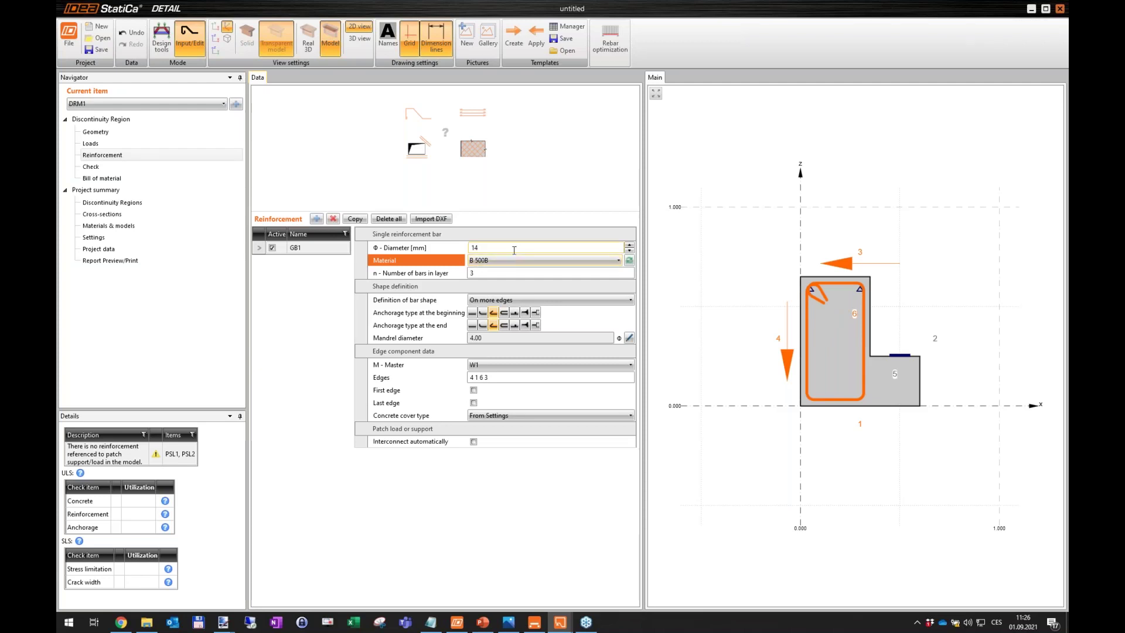
Step: Set the number of web stirrup bars in the layer to 5 and interconnect them automatically with the patch supports
left_click(509, 274)
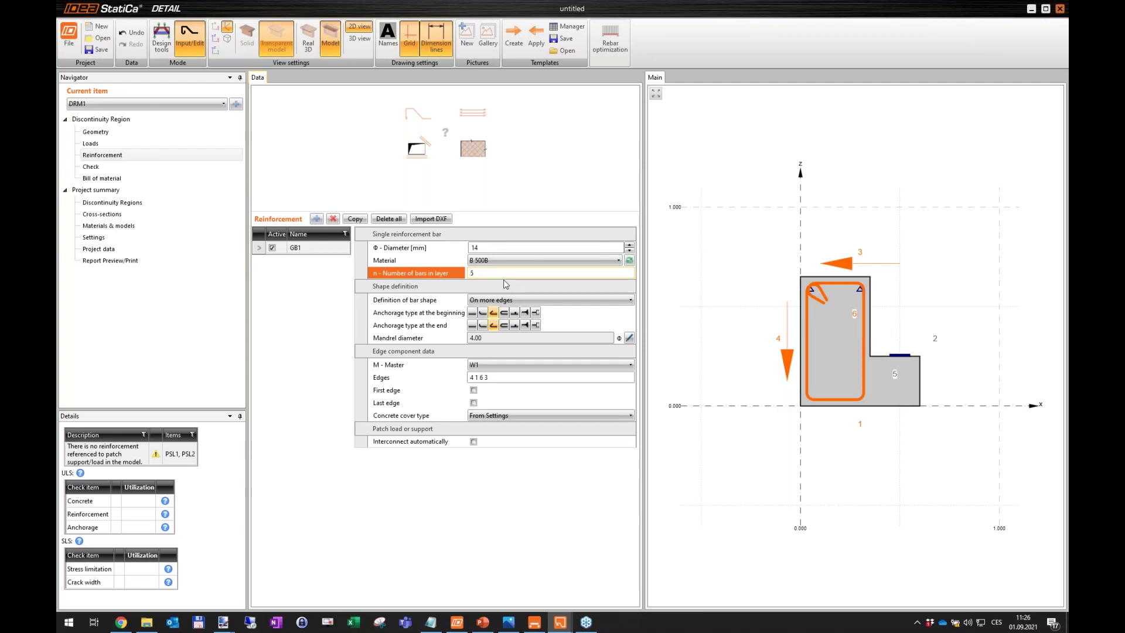
key("Tab")
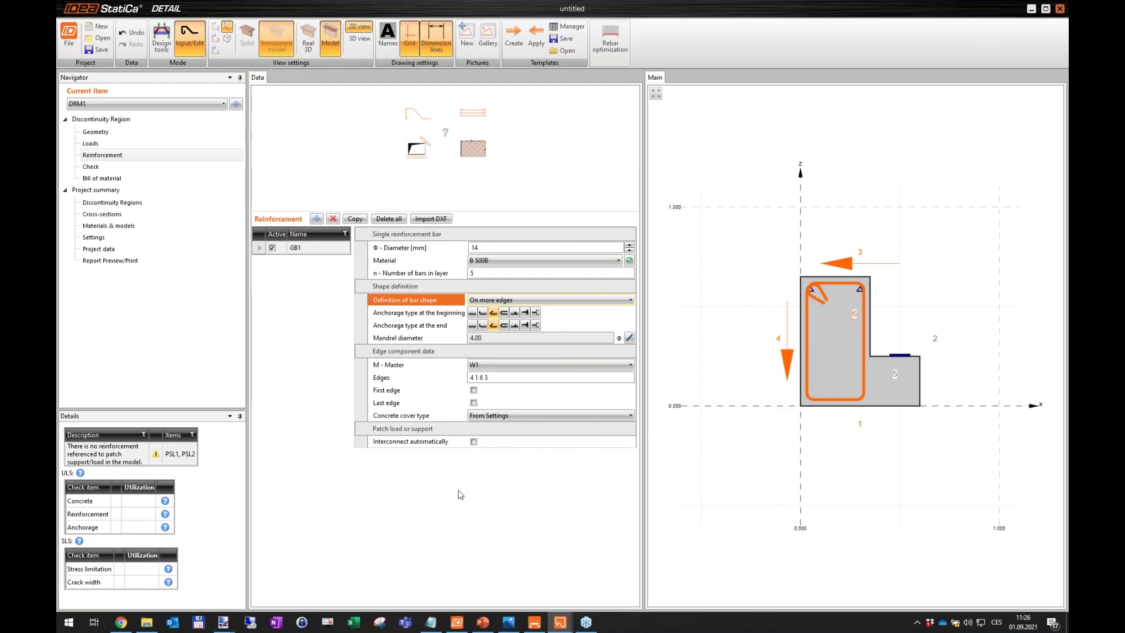
mouse_move(405, 447)
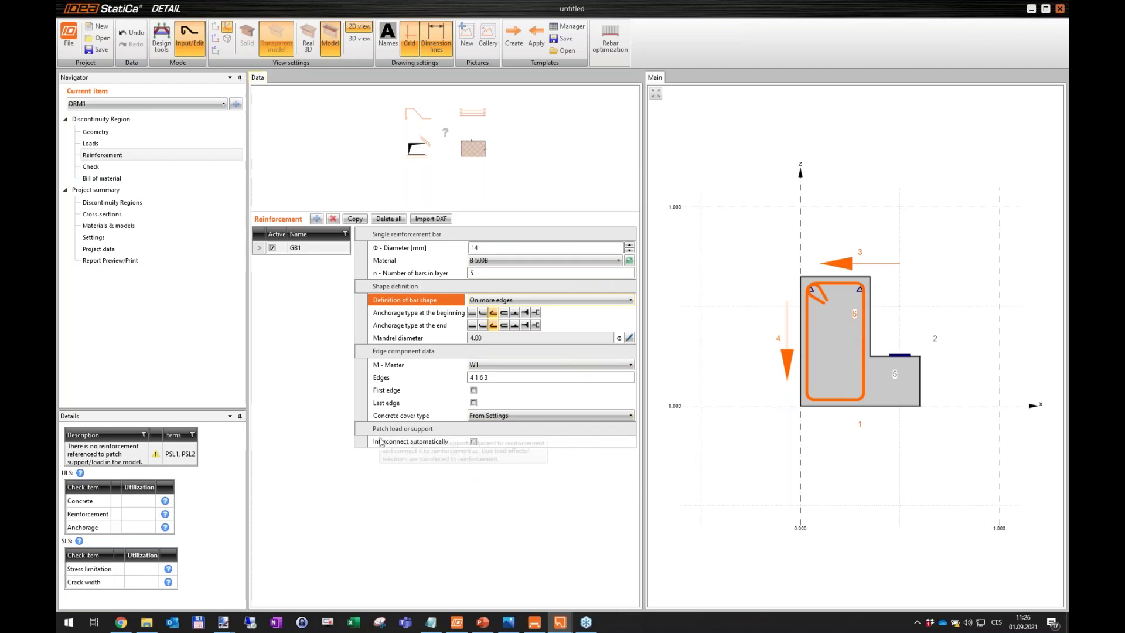
left_click(474, 442)
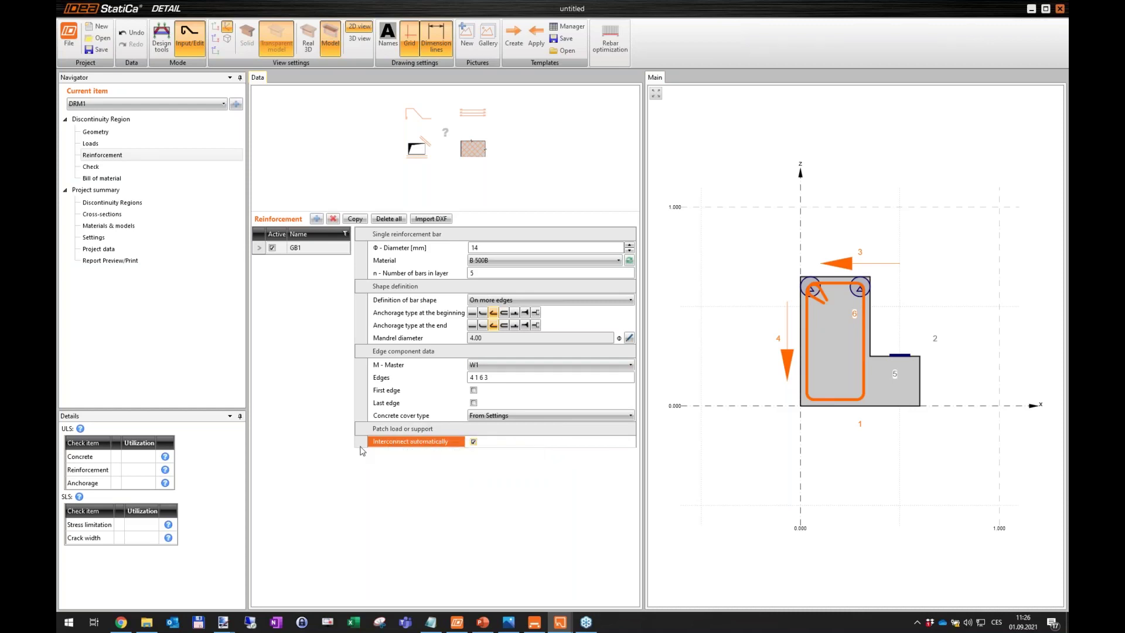
Step: Copy the web stirrup group and set the copy's edges to 1 4 5 2 to form a stirrup around the ledge
left_click(355, 219)
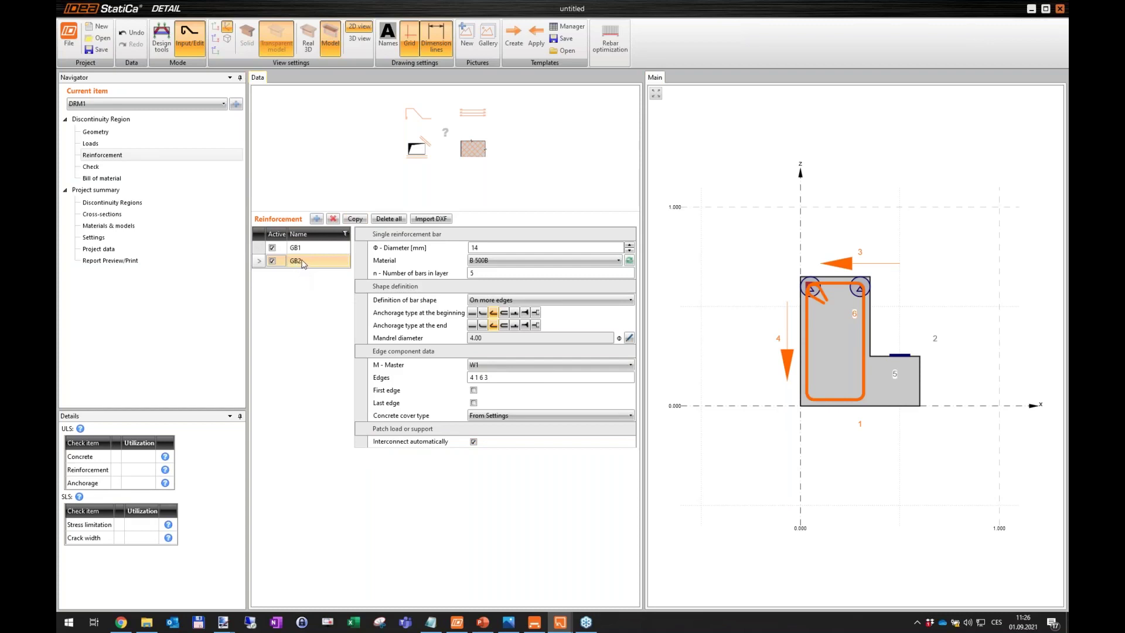
left_click(422, 378)
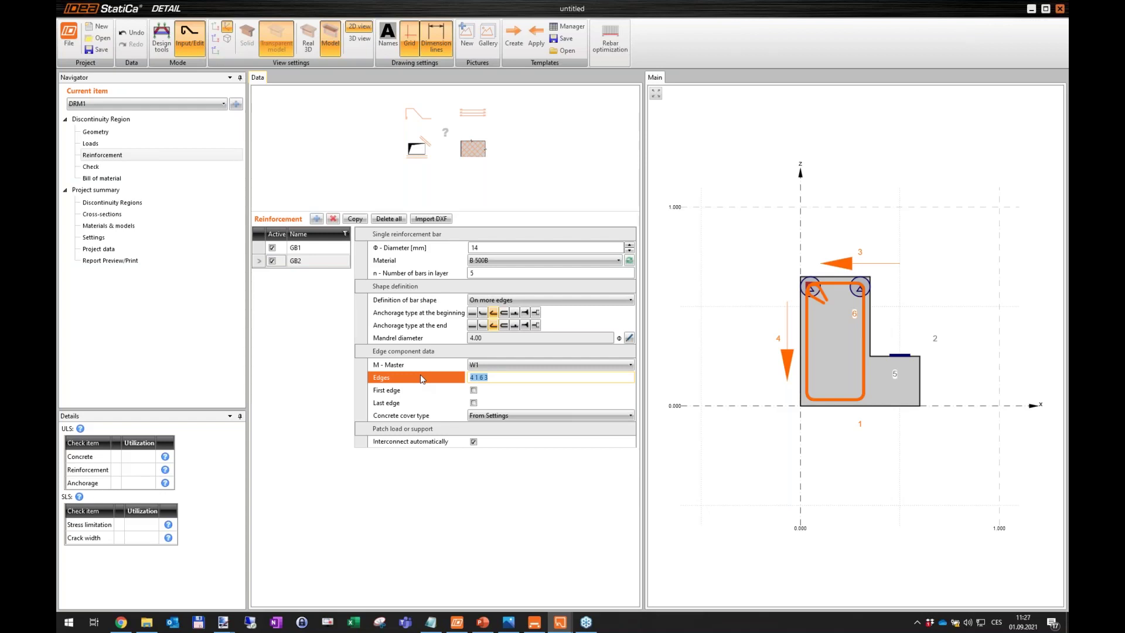
type("1")
left_click(493, 326)
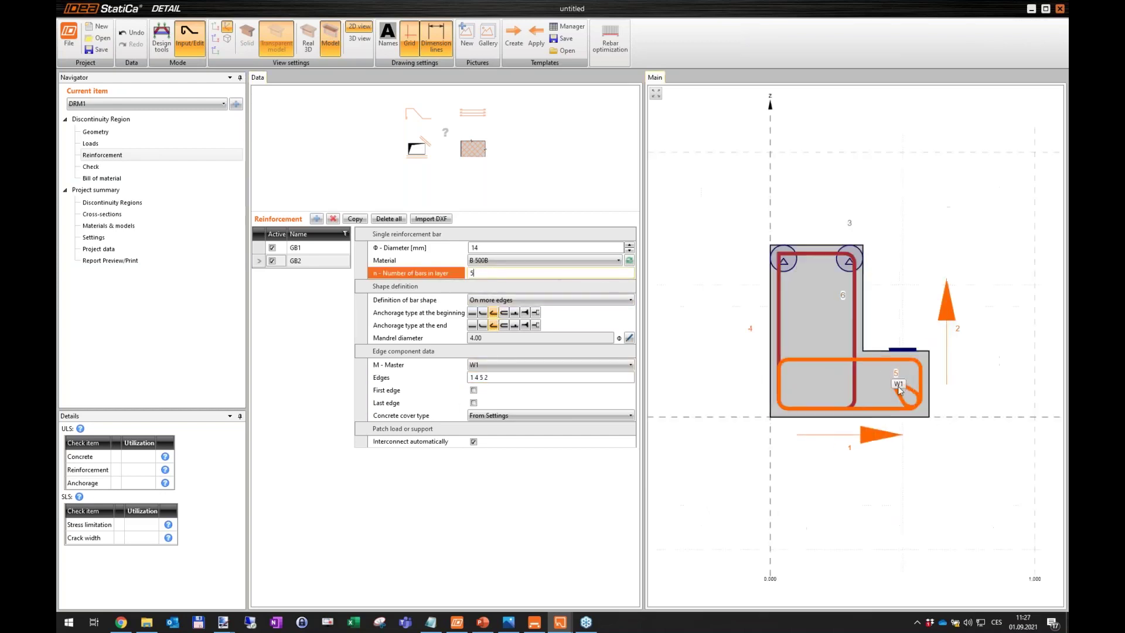
scroll(899, 390, "up", 2)
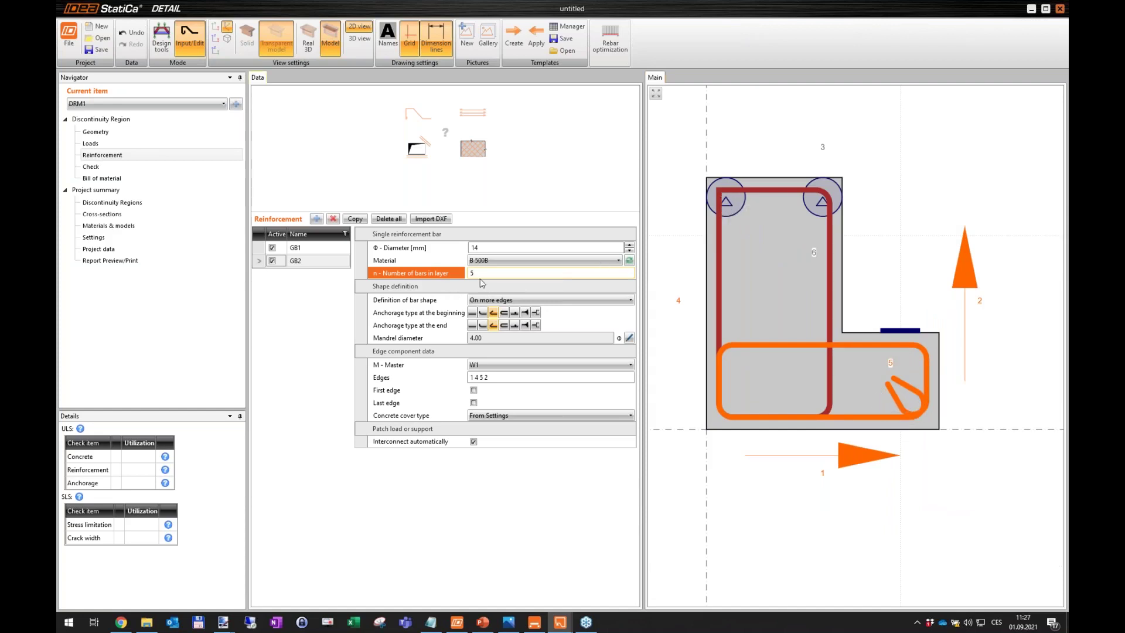
Step: Set the diameter of the ledge stirrup bars to 8 mm
key("shift+Tab")
key("shift+Tab")
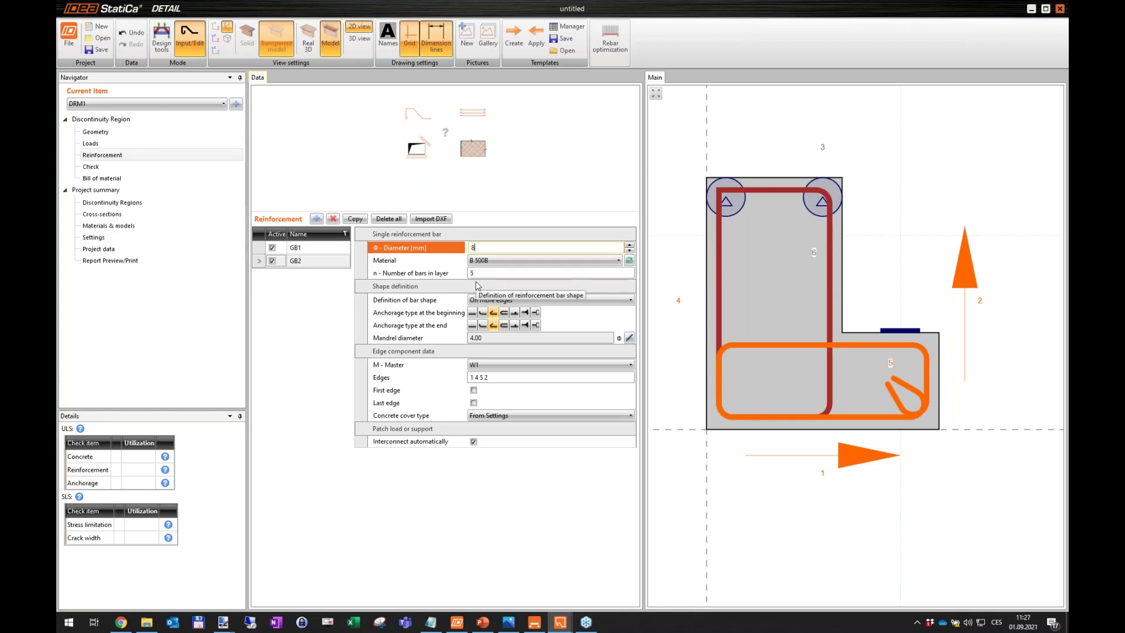
type("8")
key("Tab")
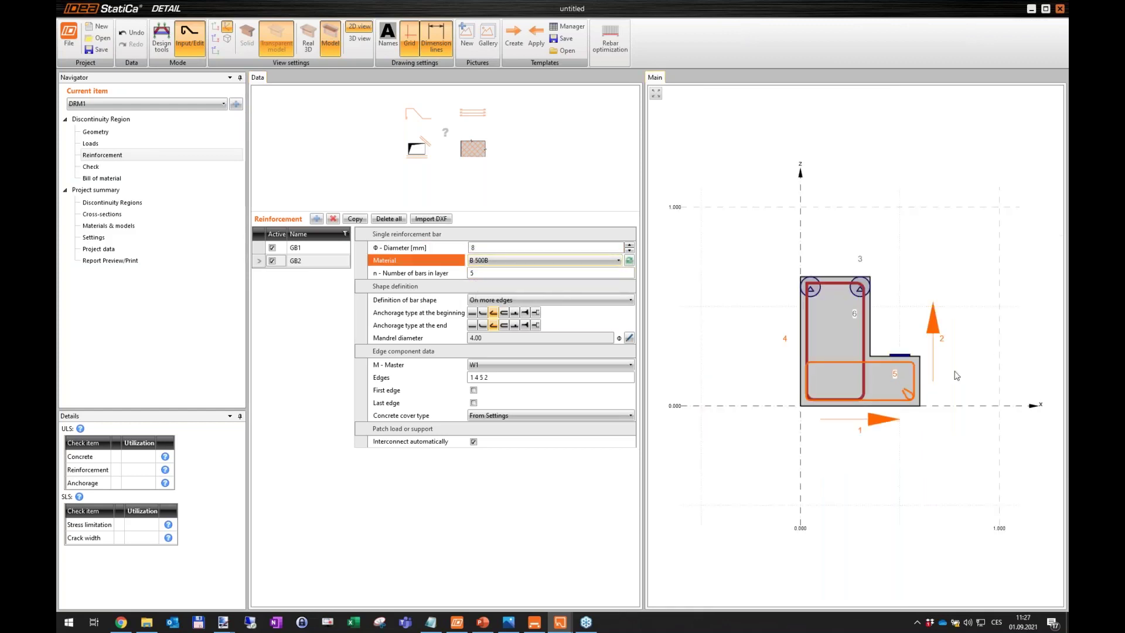
key("Tab")
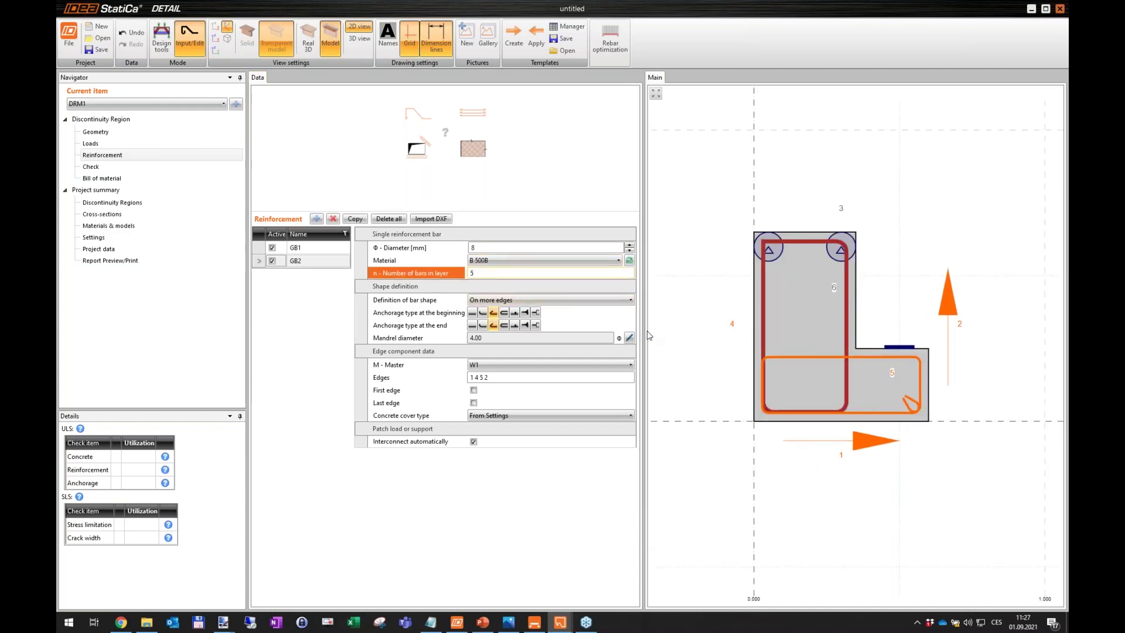
Step: Show the region in the real 3D view with an enlarged scene to examine the arrangement of both stirrup groups
left_click(308, 41)
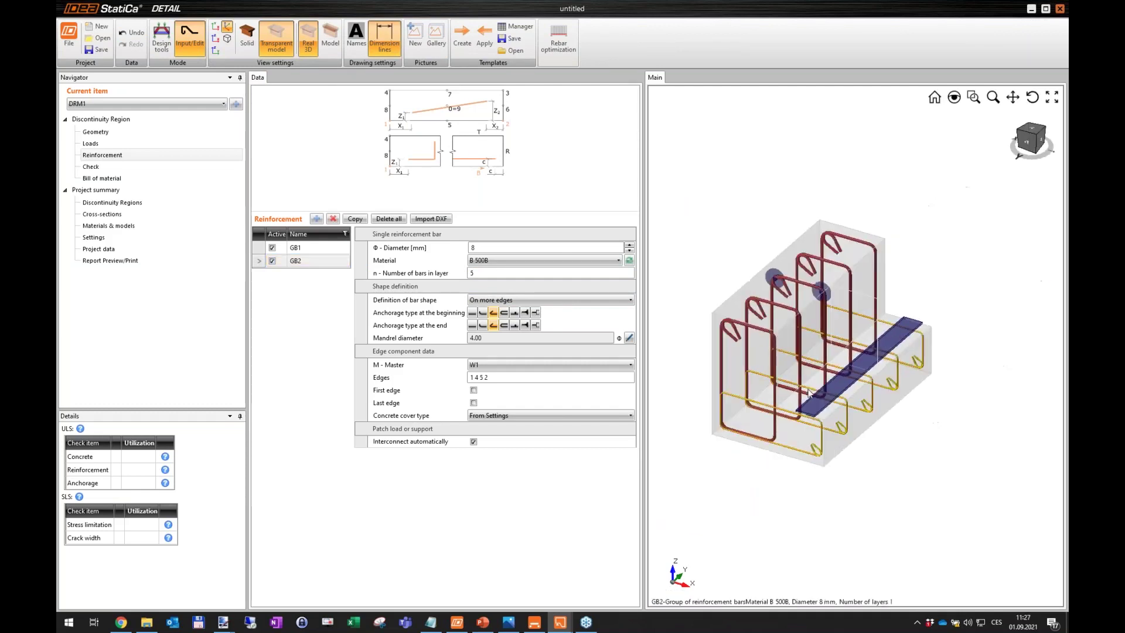
left_click_drag(643, 322, 575, 322)
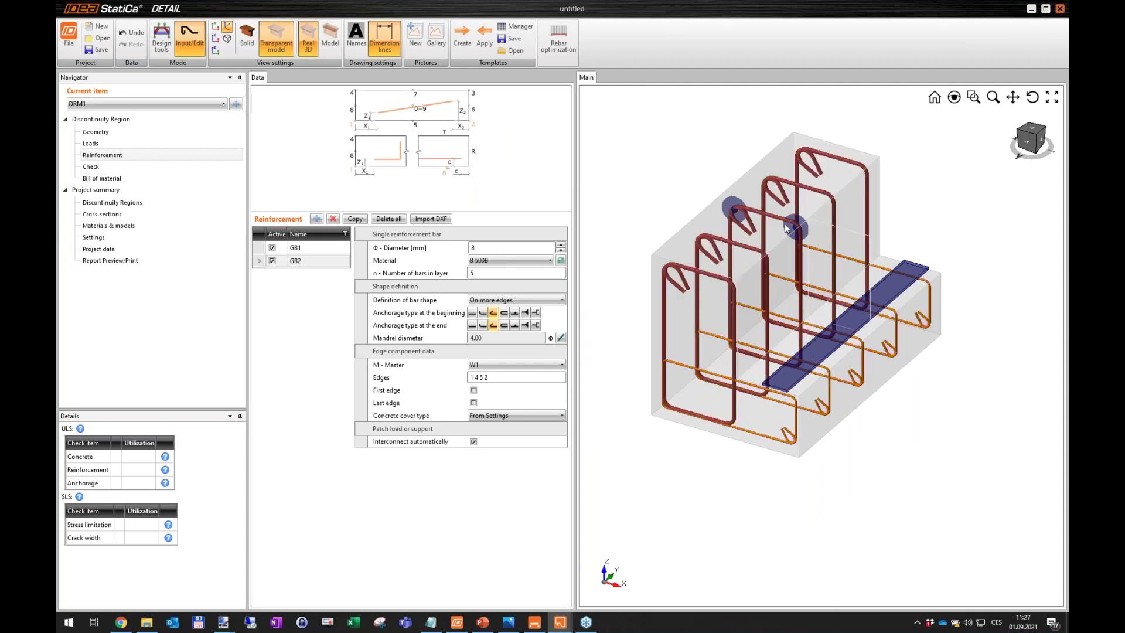
scroll(832, 259, "down", 3)
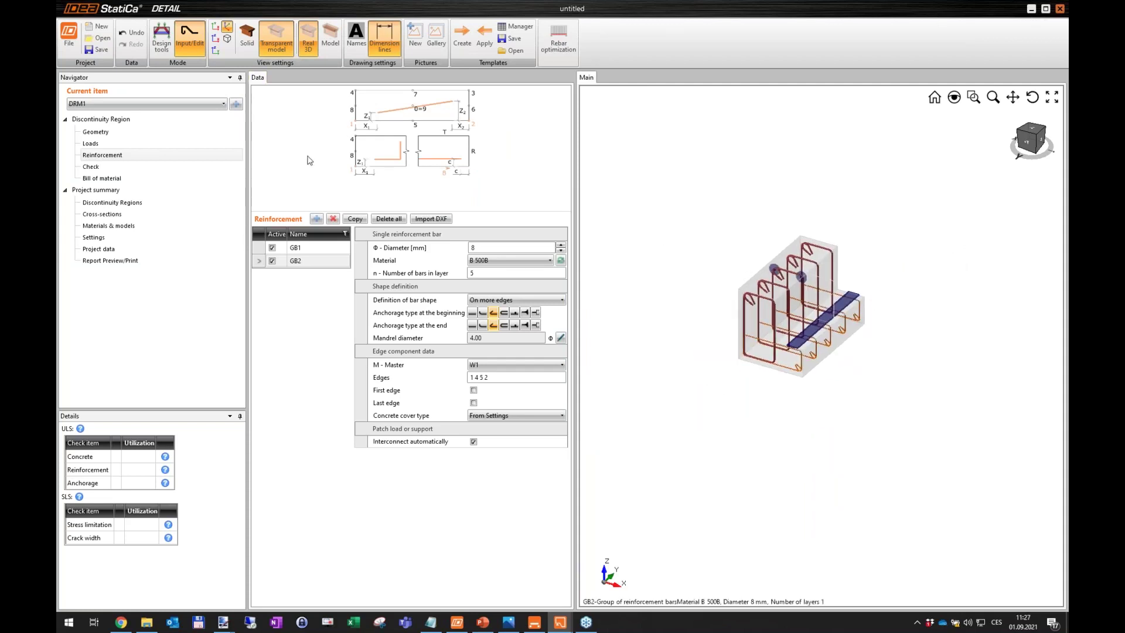
Step: Go to the check and set the multiplier of default mesh size to 0.5 in the code and calculation settings
left_click(106, 169)
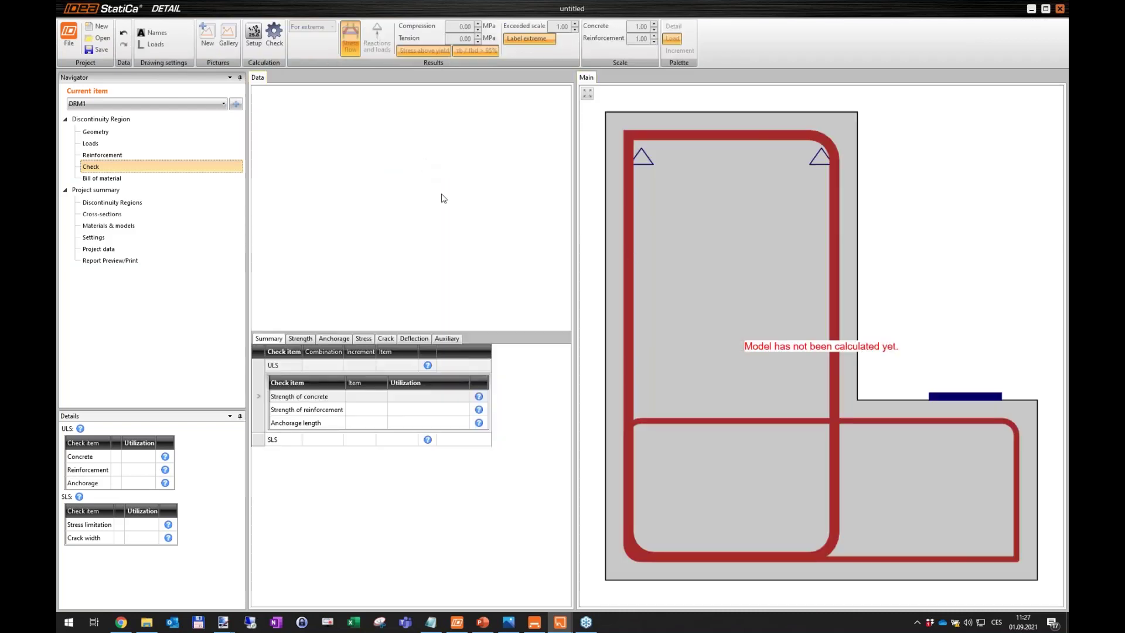
left_click(255, 33)
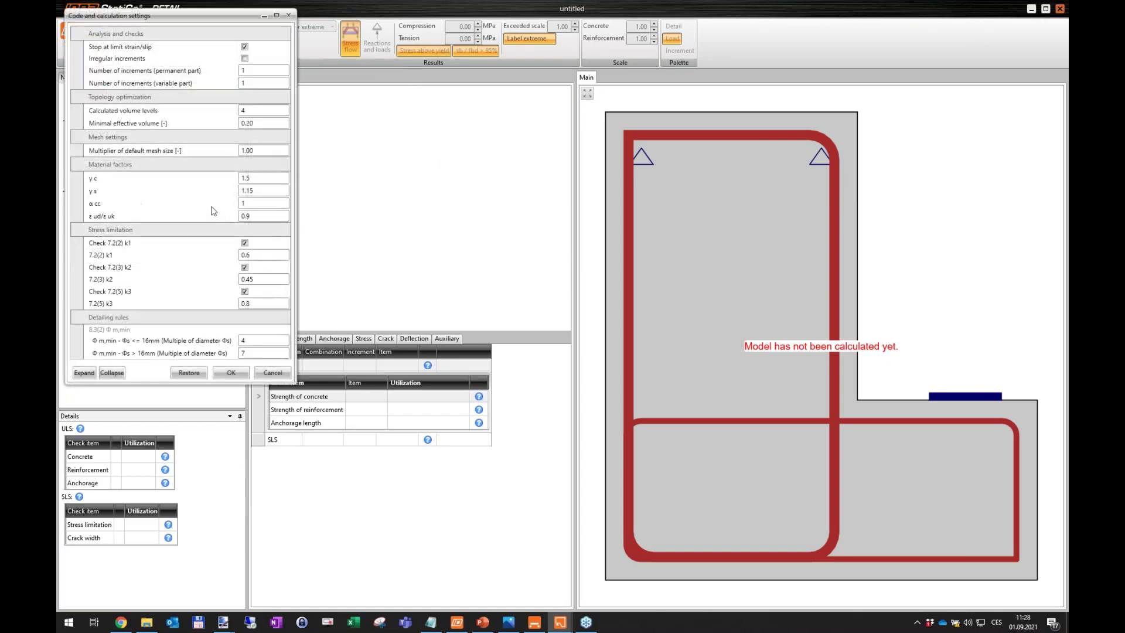
left_click(187, 152)
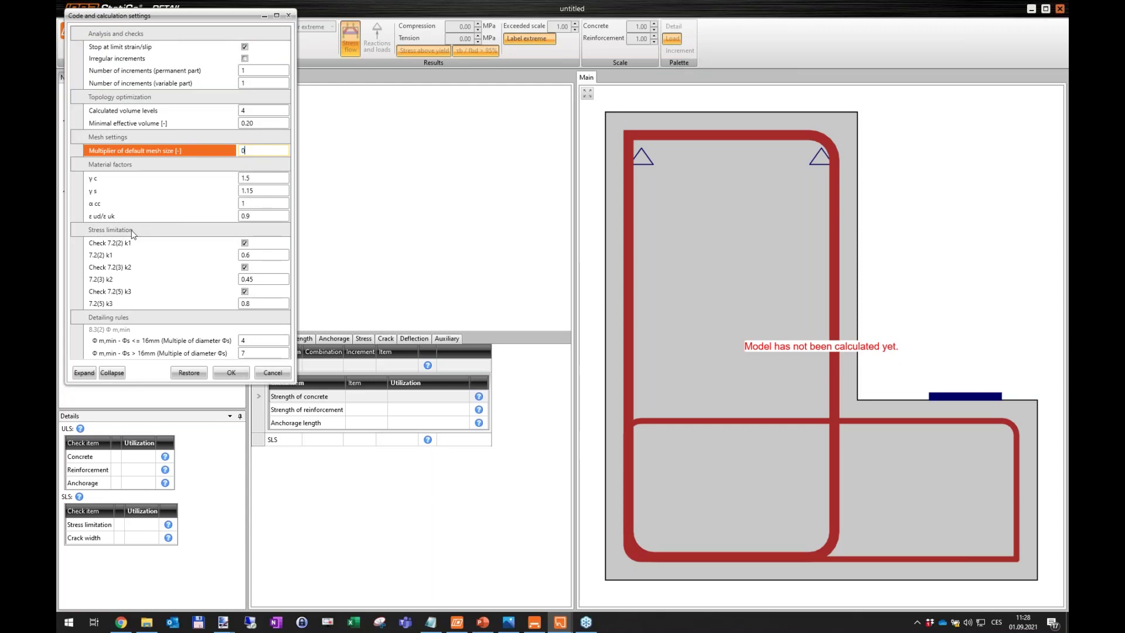
type("0.5")
key("Tab")
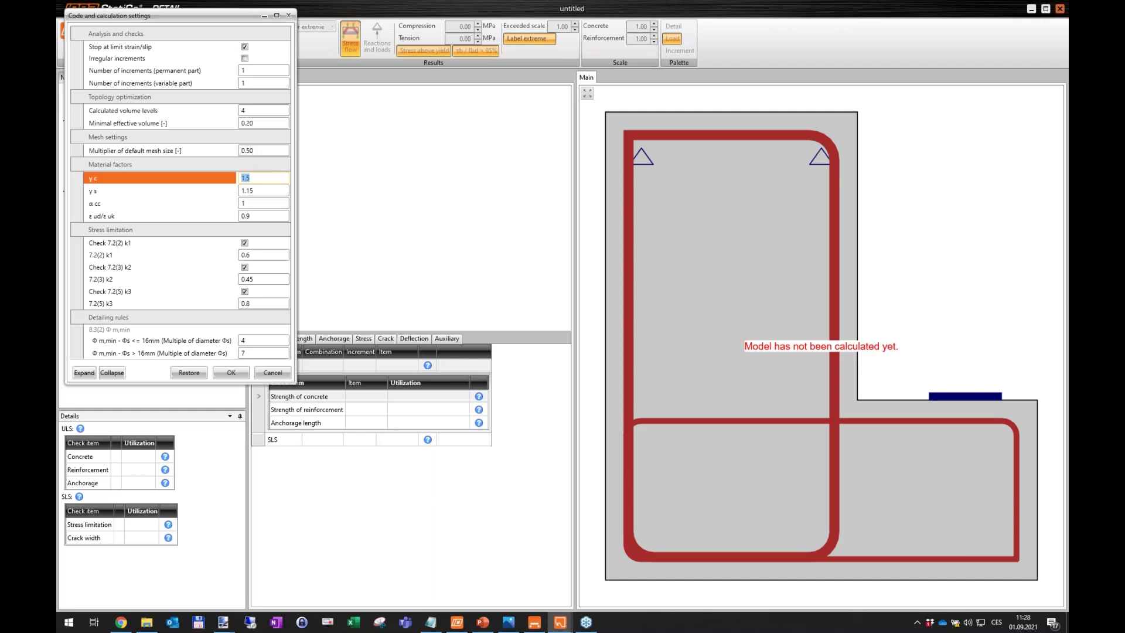
left_click(232, 373)
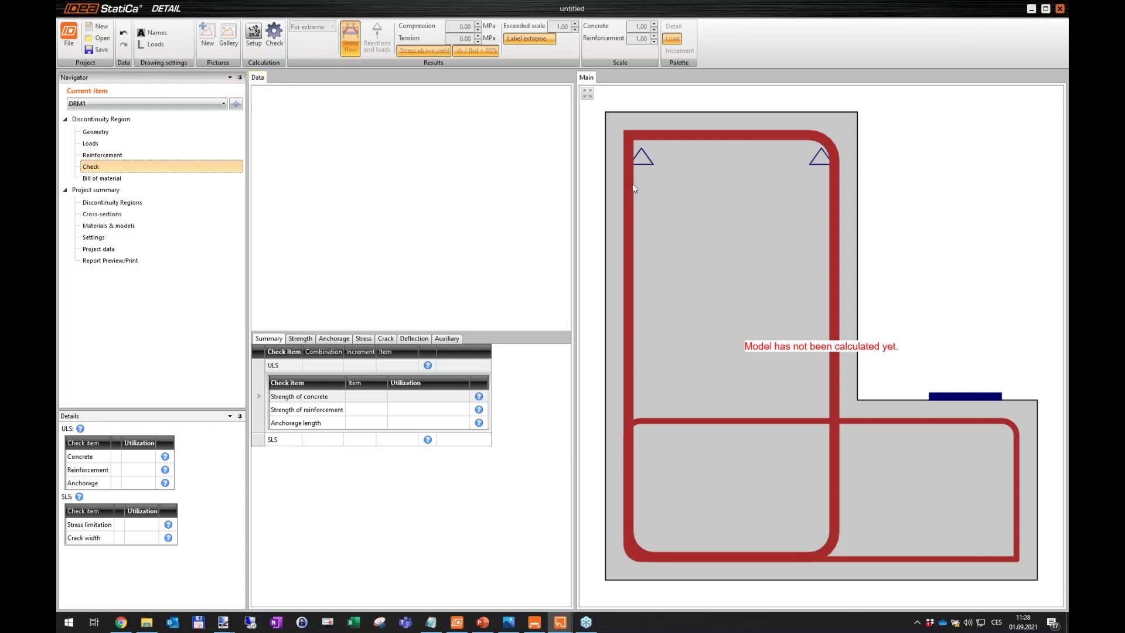
Step: Run the check of the region and display the concrete strength results with the finite element mesh drawn
left_click(275, 35)
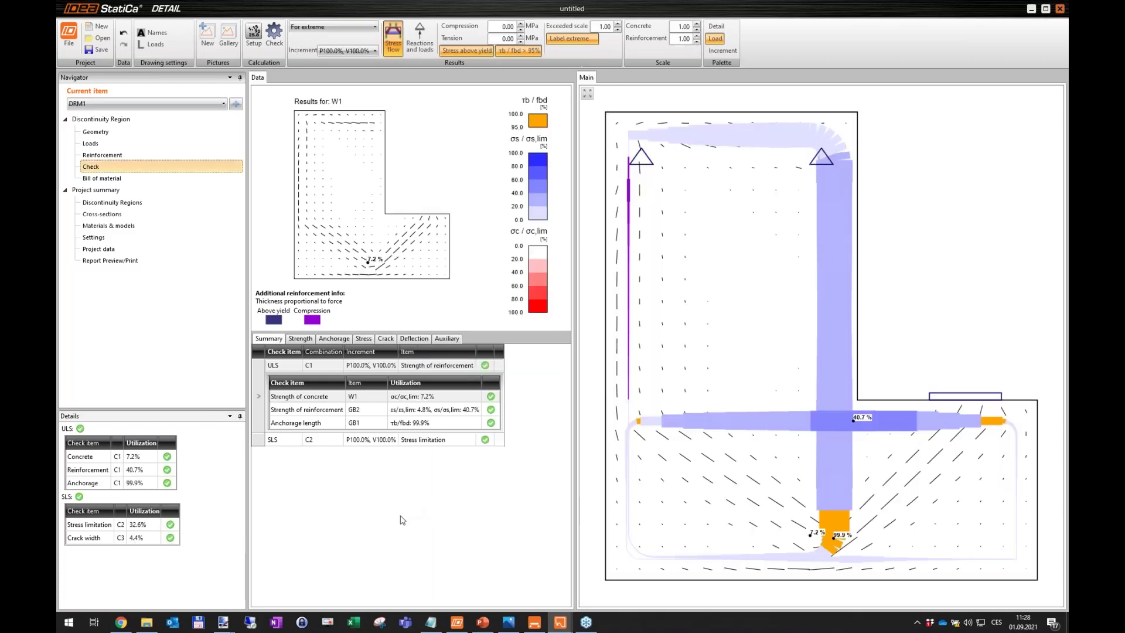
scroll(726, 298, "down", 1)
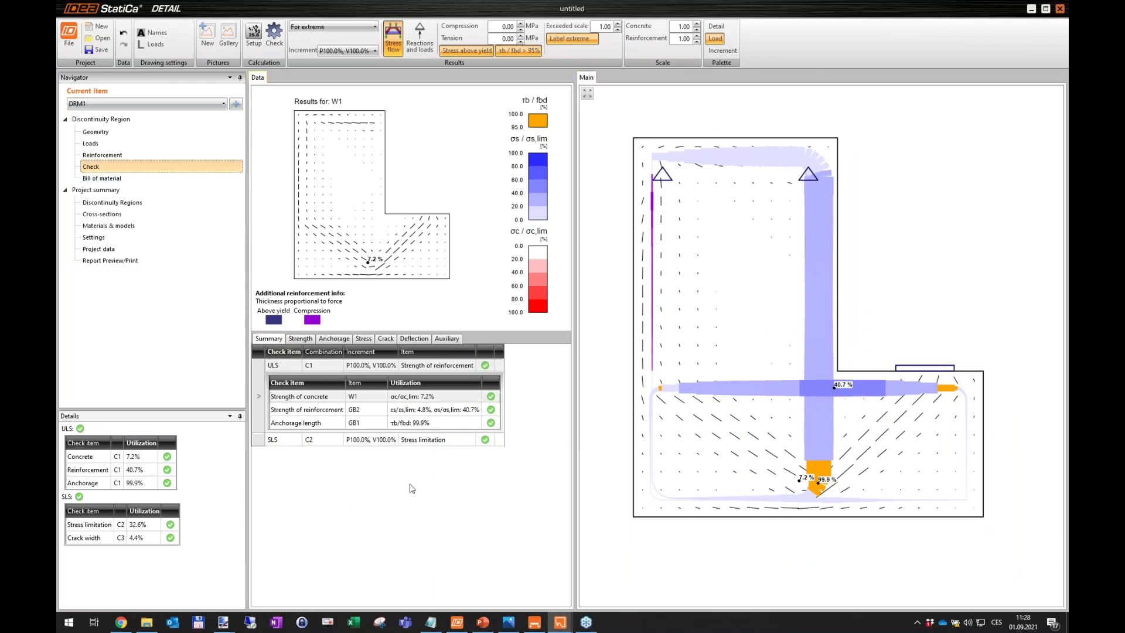
left_click(302, 340)
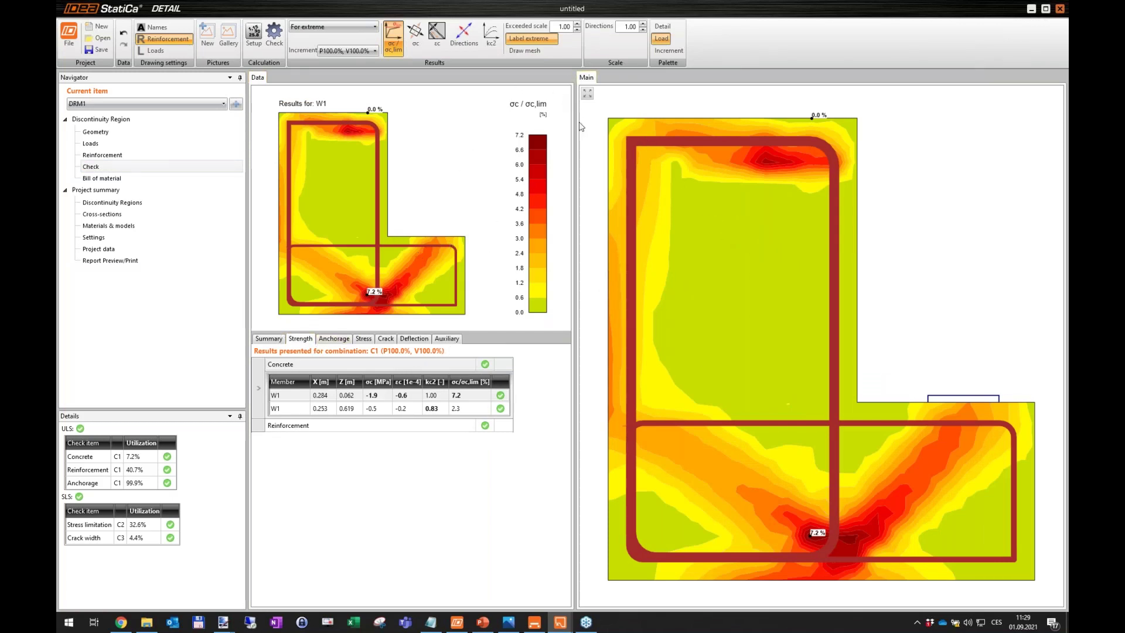
left_click(527, 51)
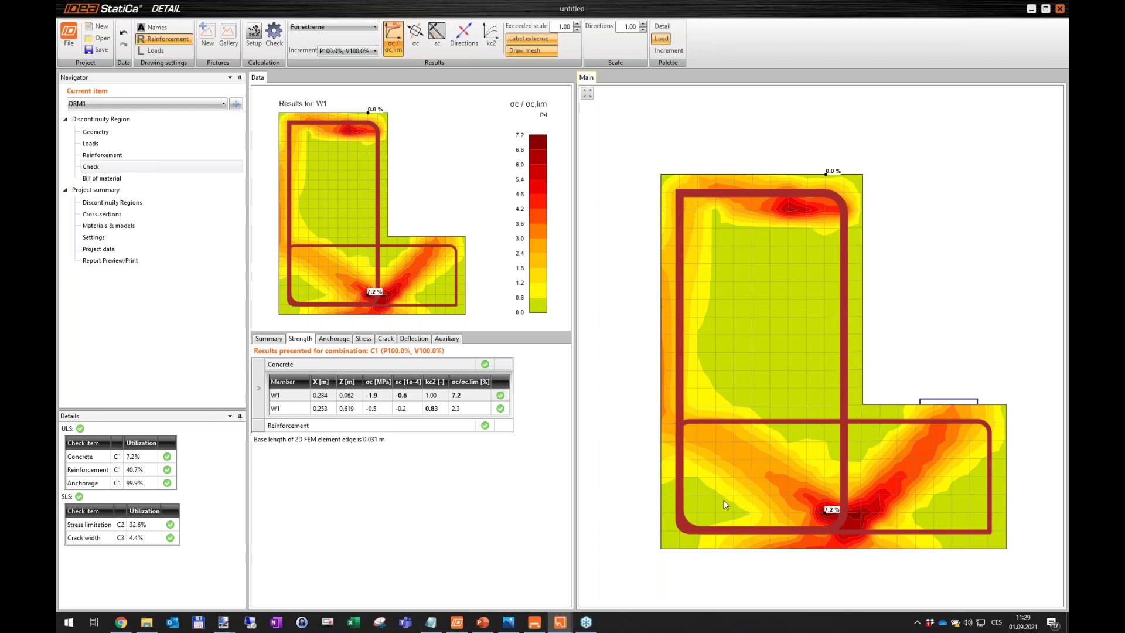
Step: Examine the reinforcement strength results as the stress to yield ratio, including those for the web stirrup group GB1
left_click(279, 426)
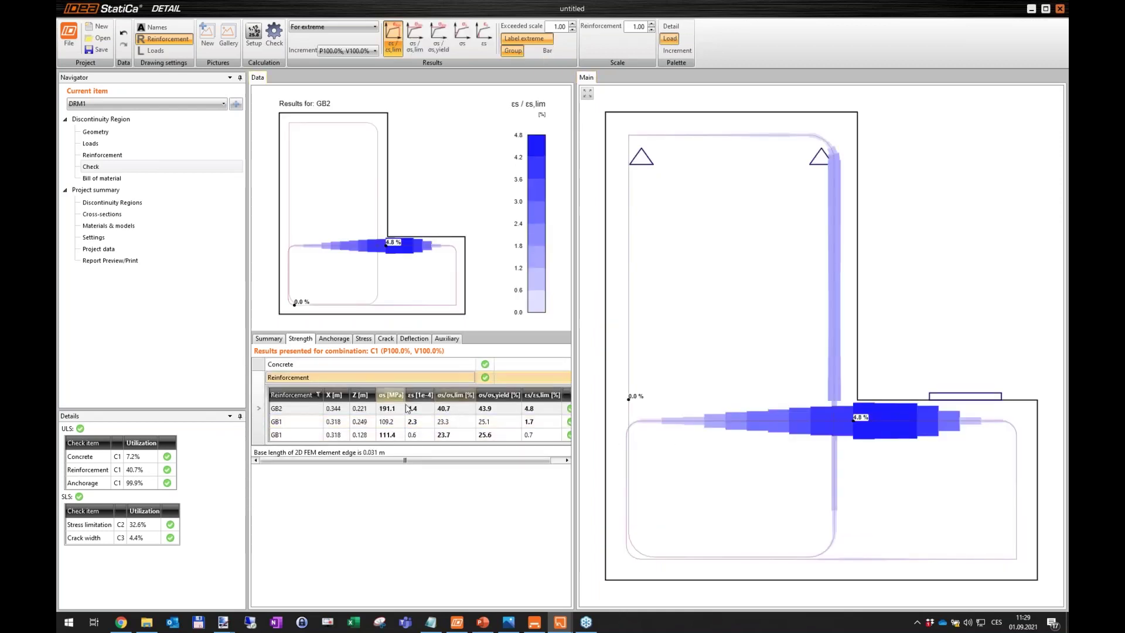
left_click(440, 52)
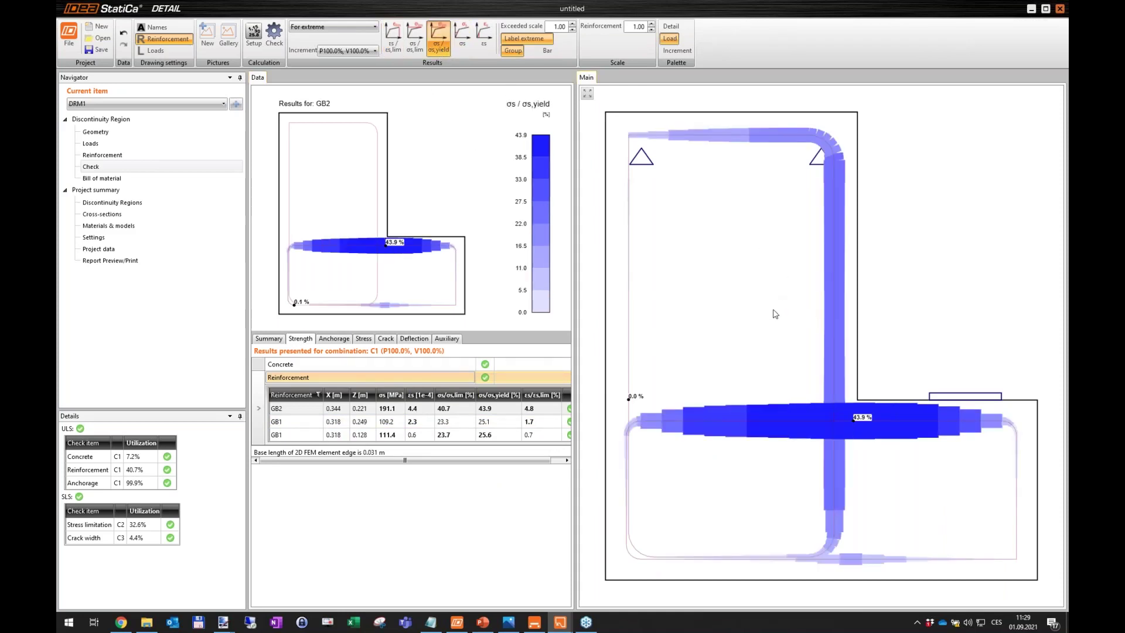
scroll(776, 314, "down", 3)
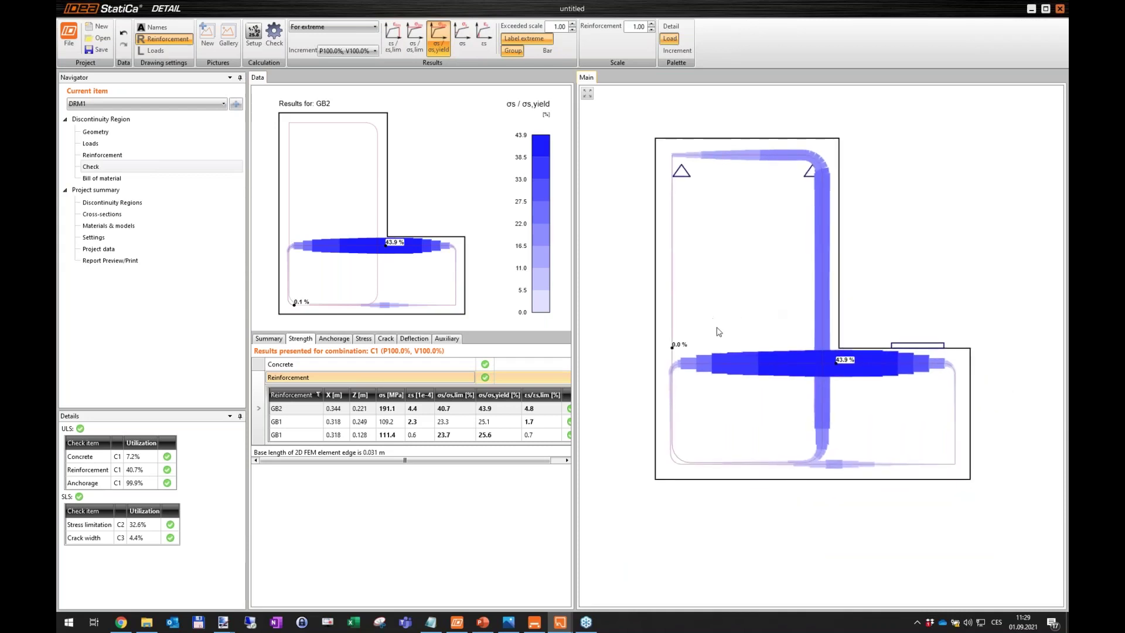
left_click(296, 423)
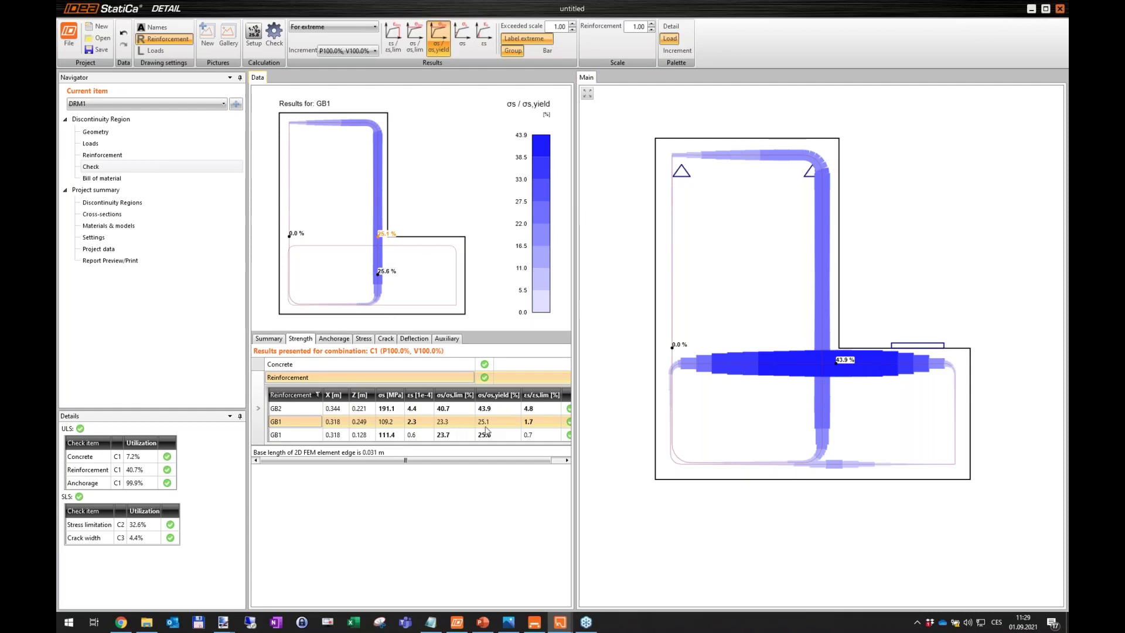
key("alt+Tab")
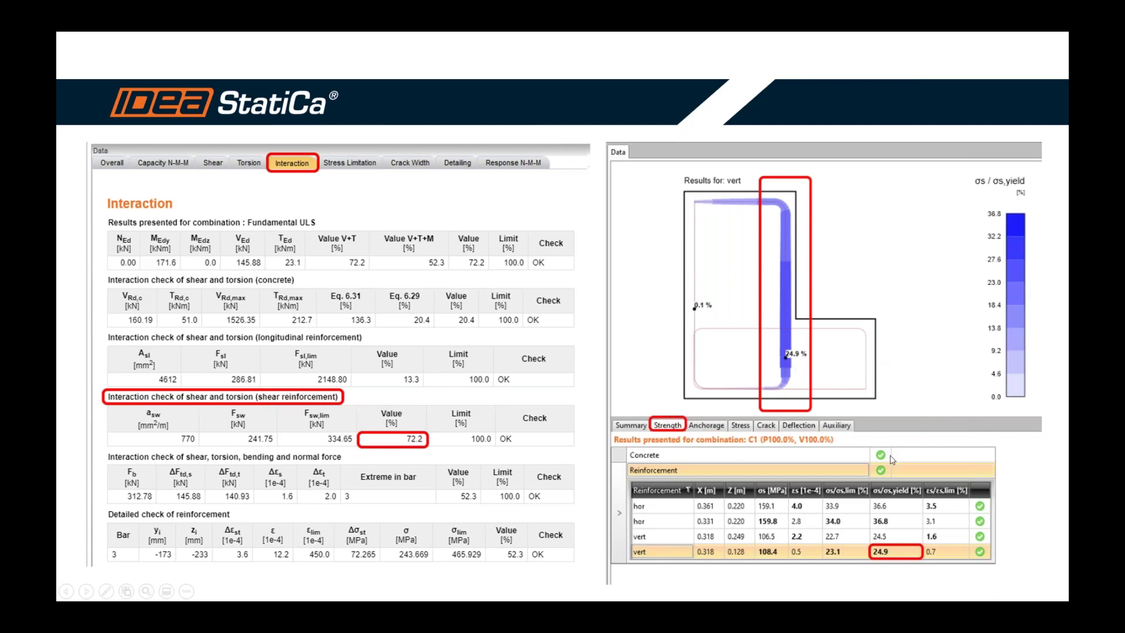
left_click(839, 319)
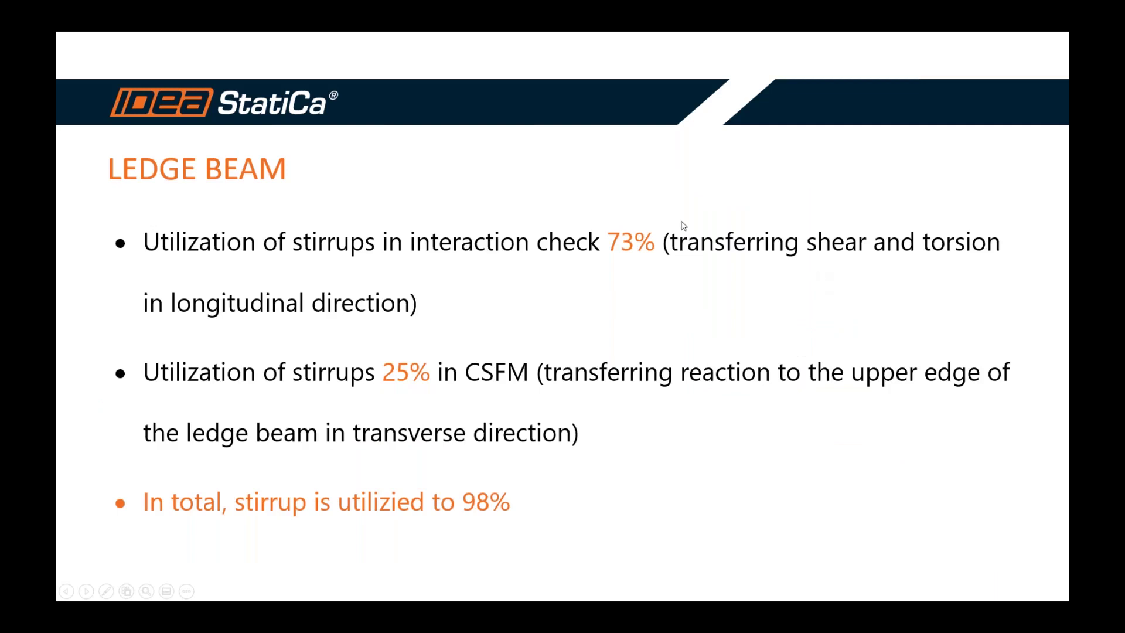
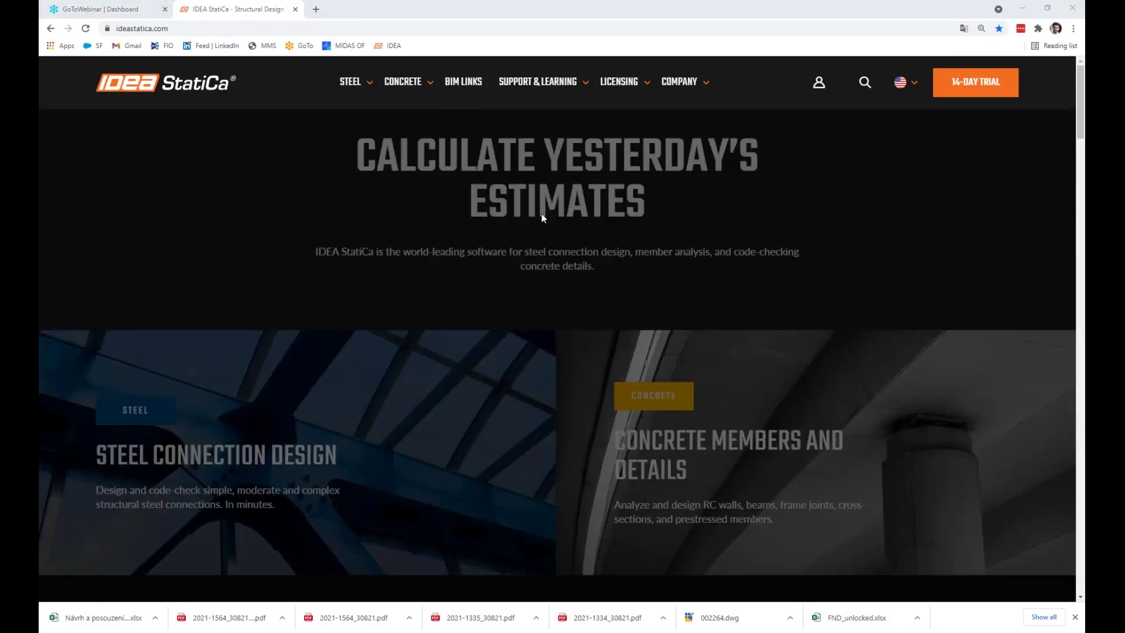
Step: Search the webinars in the IDEA StatiCa support center for "detail supports" and look through the matching entries
mouse_move(537, 82)
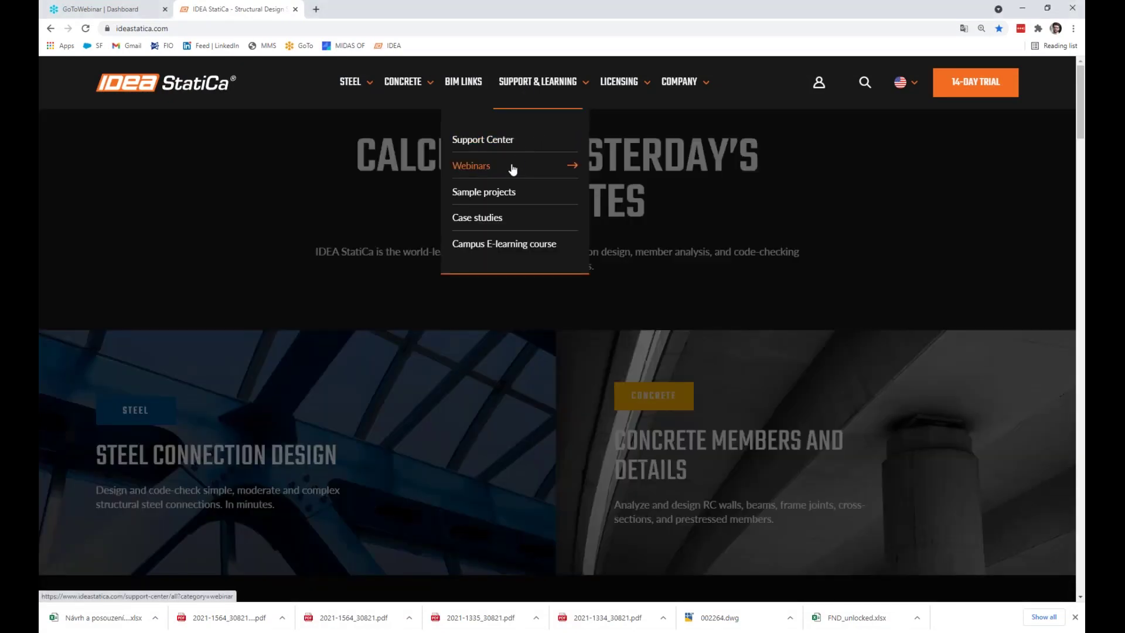
left_click(513, 167)
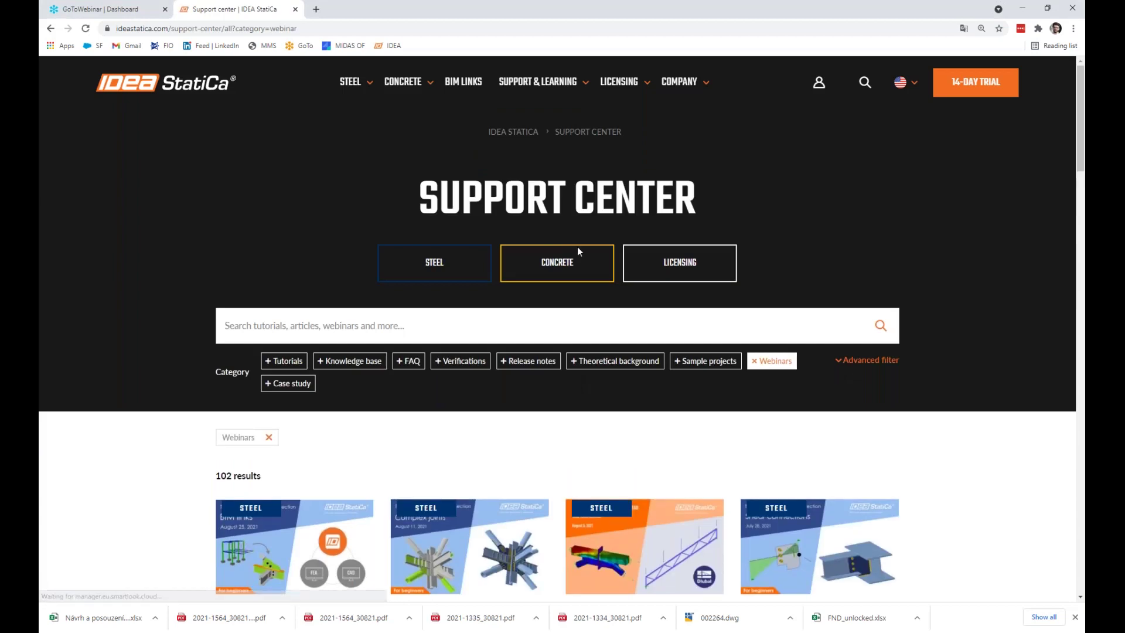
left_click(373, 325)
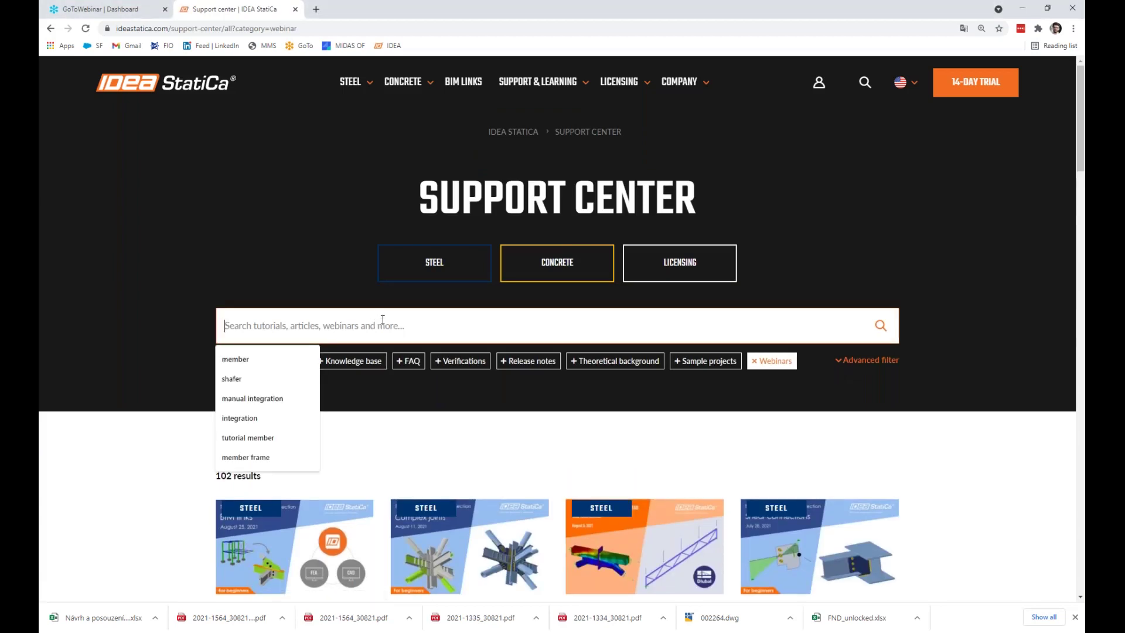
type("detail supports")
key("Return")
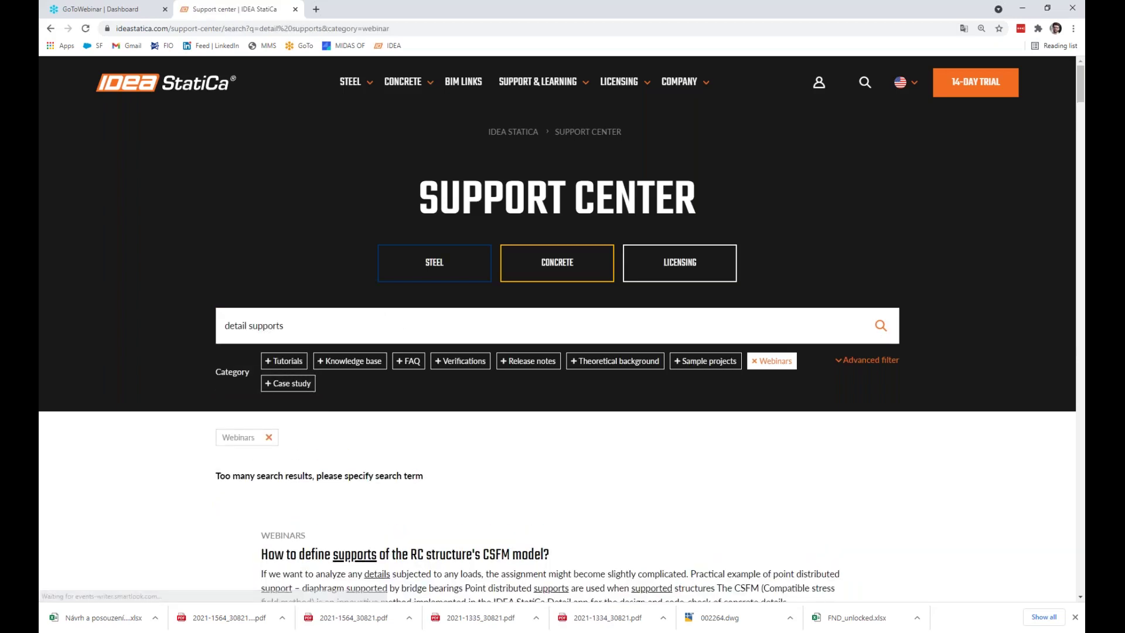
scroll(410, 184, "down", 6)
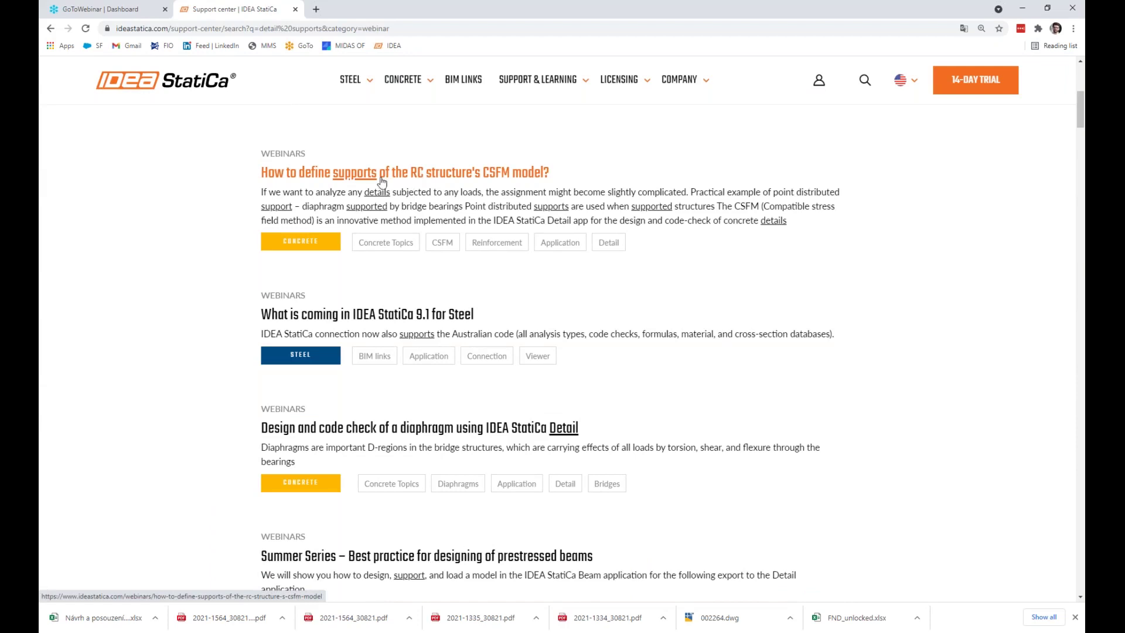
Step: Open the webinar "How to define supports of the RC structure's CSFM model?" and look through its topics, article text and recording
left_click(378, 183)
scroll(390, 181, "down", 2)
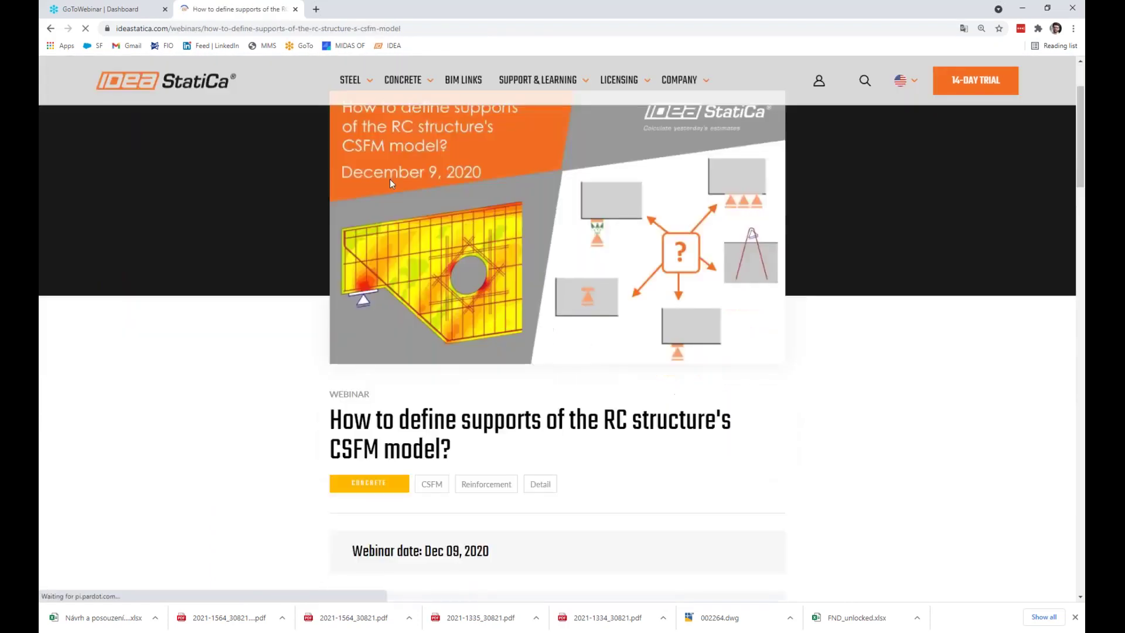
scroll(390, 183, "down", 7)
scroll(398, 182, "up", 3)
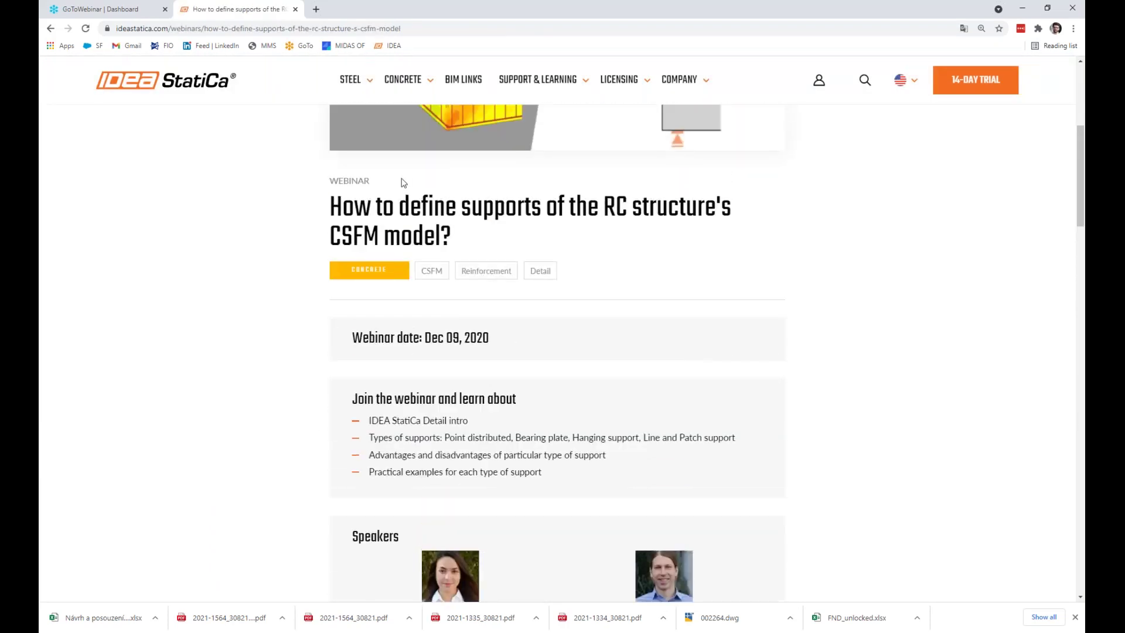
scroll(405, 182, "up", 2)
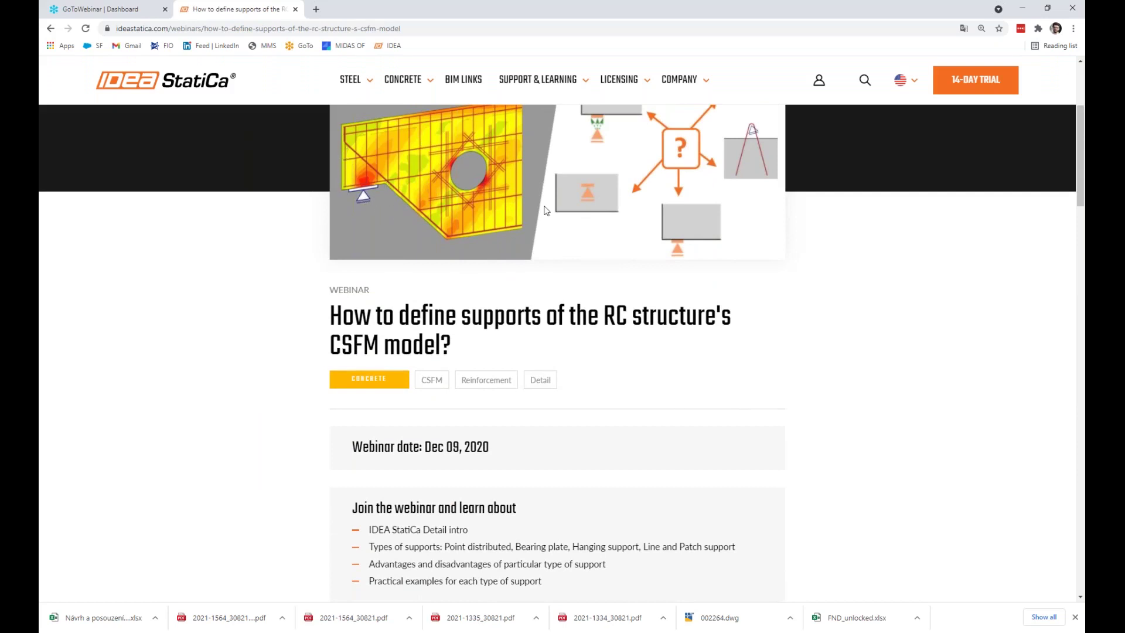
scroll(616, 232, "up", 1)
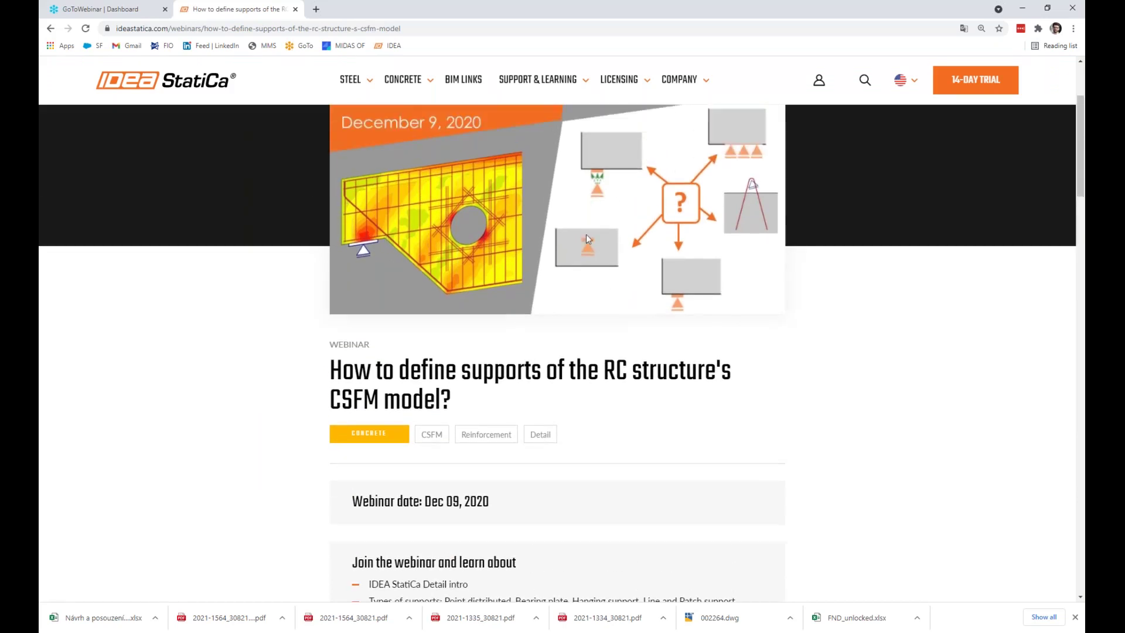
scroll(625, 229, "down", 13)
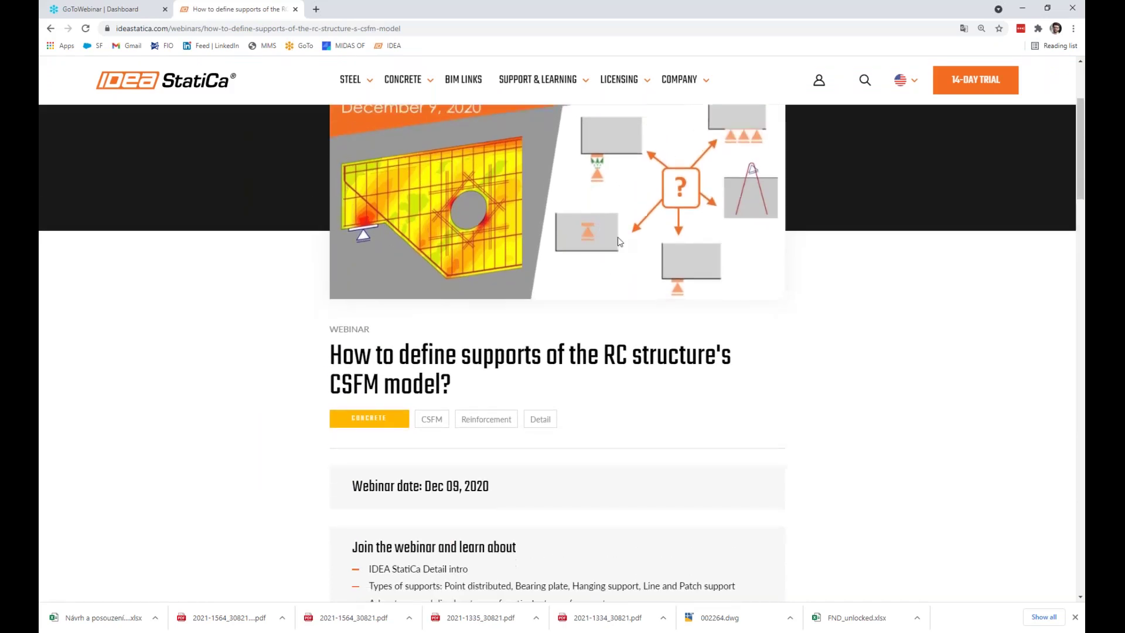
scroll(628, 228, "down", 15)
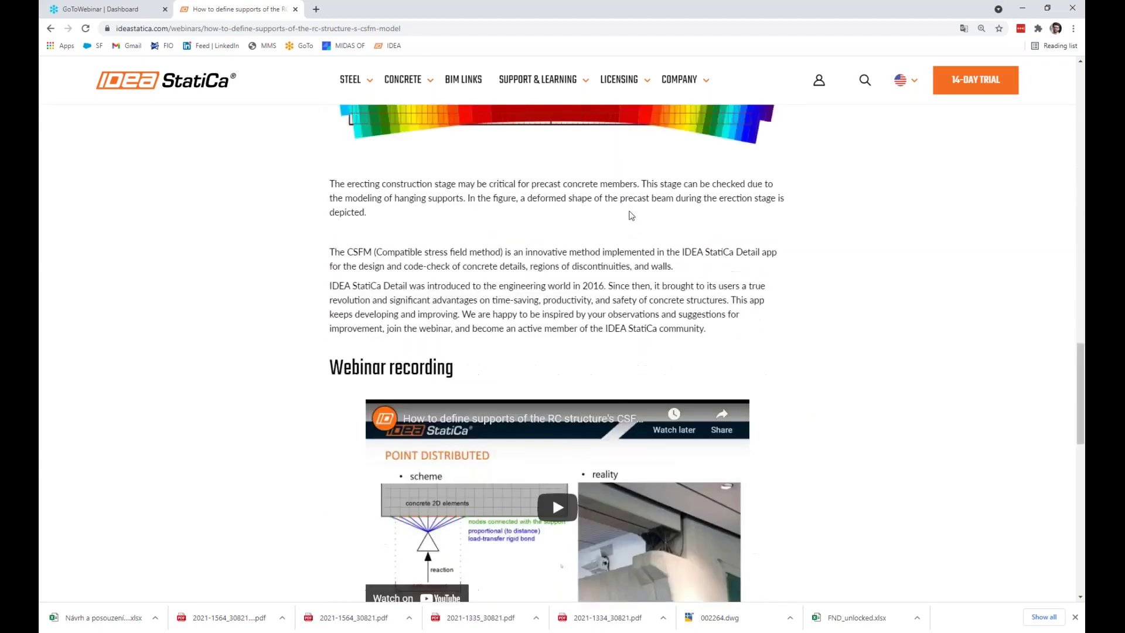
scroll(573, 211, "up", 2)
scroll(573, 211, "up", 20)
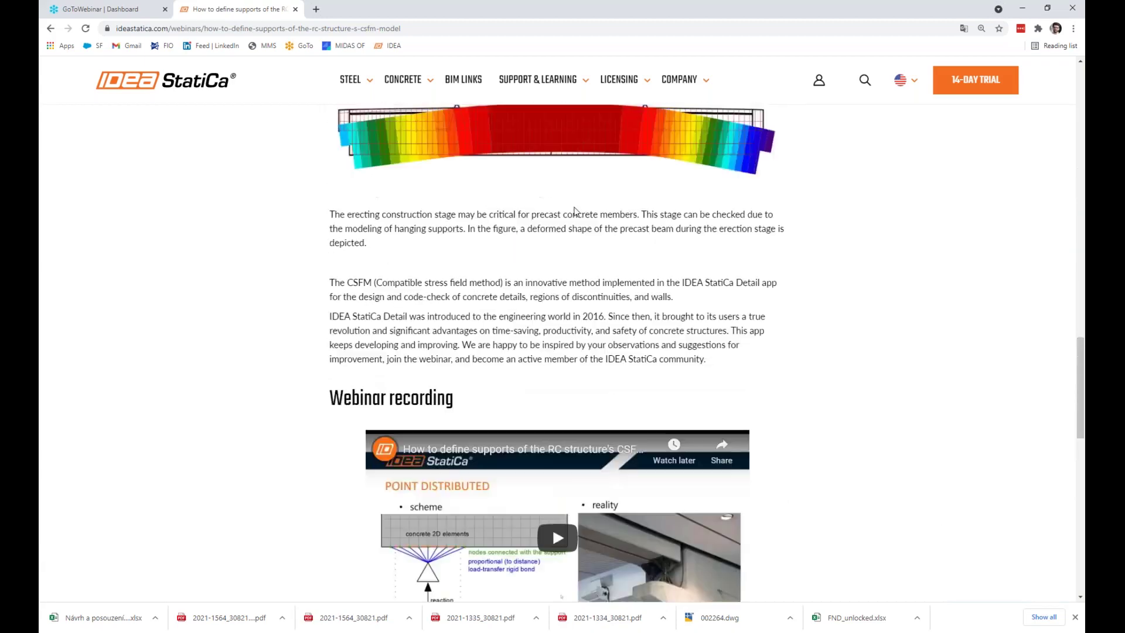
scroll(576, 211, "up", 5)
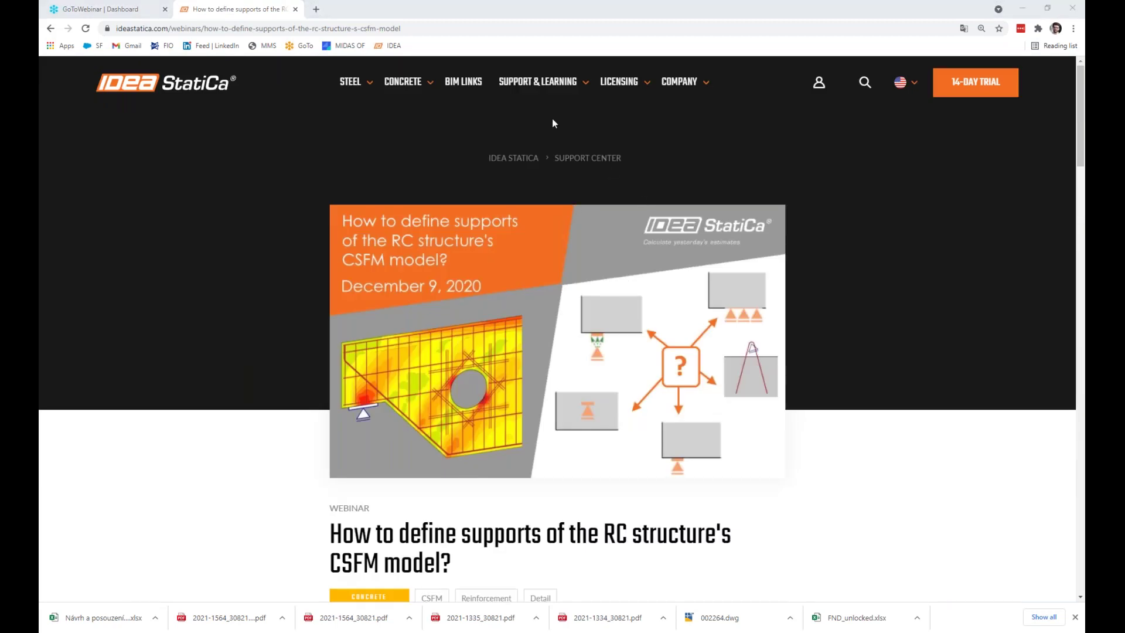
Step: Switch back to the L-beam-transverse project in IDEA StatiCa Detail and display the concrete stress σc and compressive strain εc
mouse_move(544, 89)
mouse_move(553, 617)
left_click(528, 598)
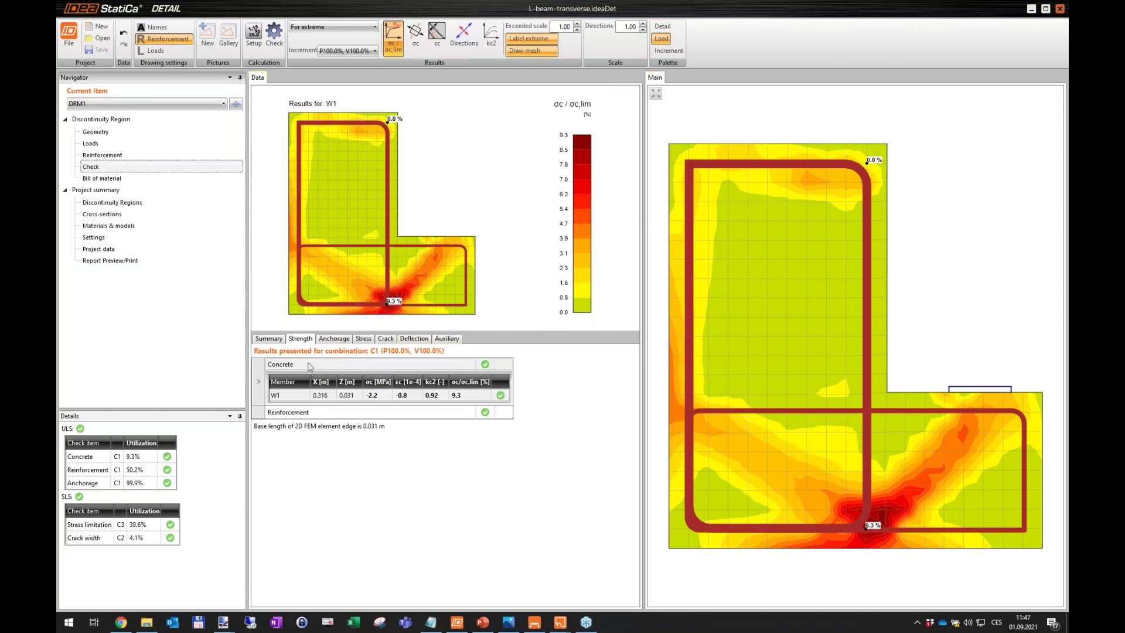
scroll(818, 301, "down", 2)
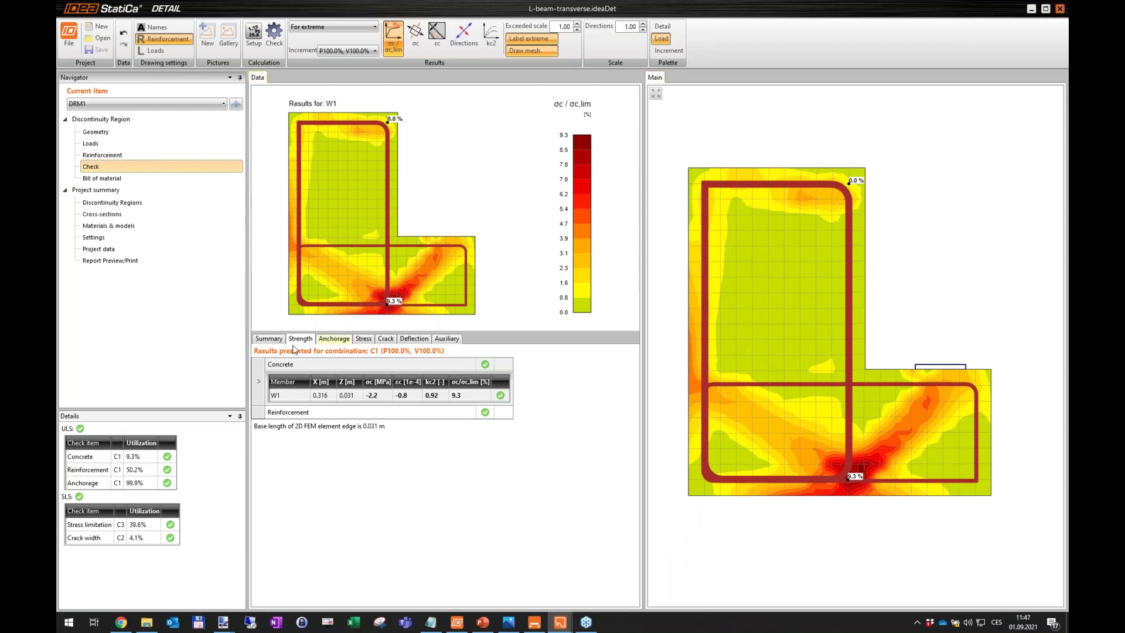
left_click(289, 365)
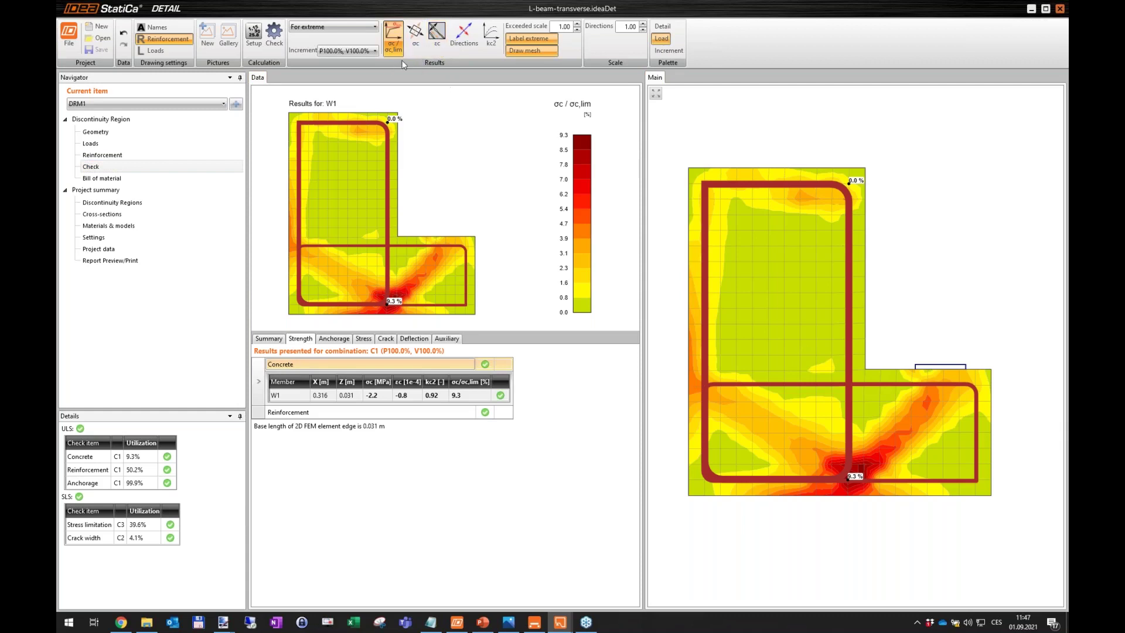
left_click(416, 50)
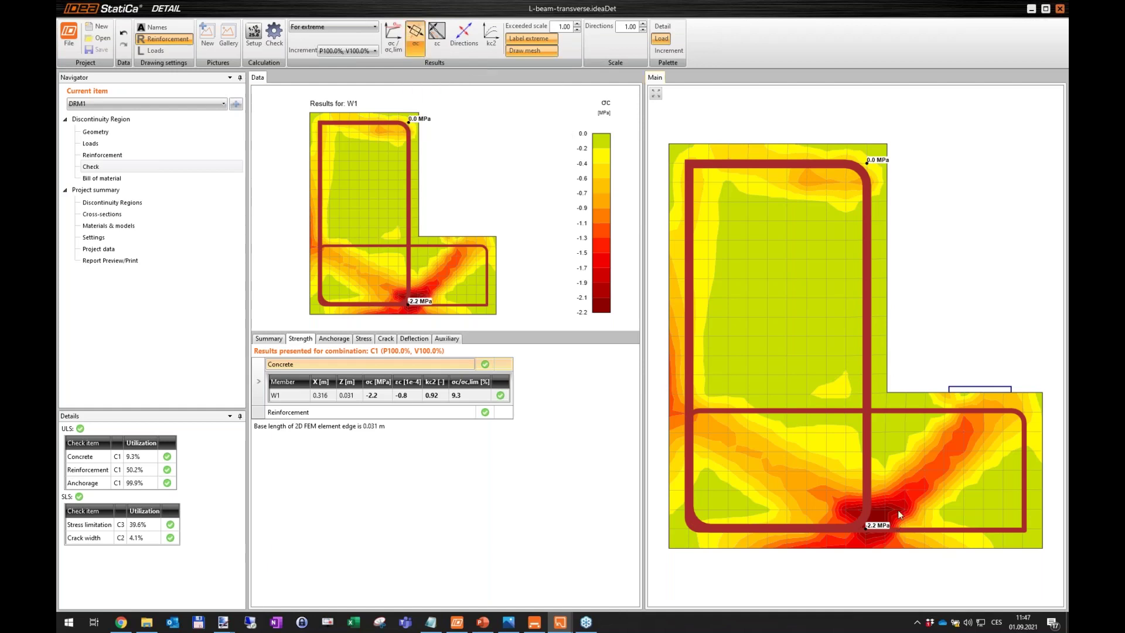
left_click(442, 33)
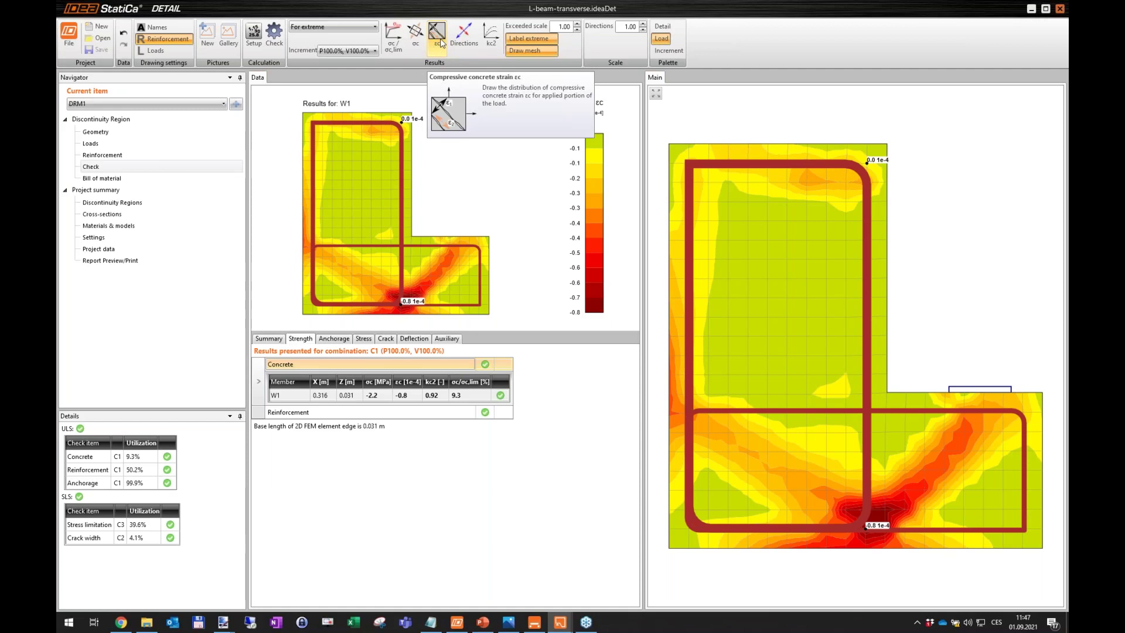
Step: Display the reinforcement stress σs in the strength results and examine it for the vert and hor stirrups
left_click(261, 414)
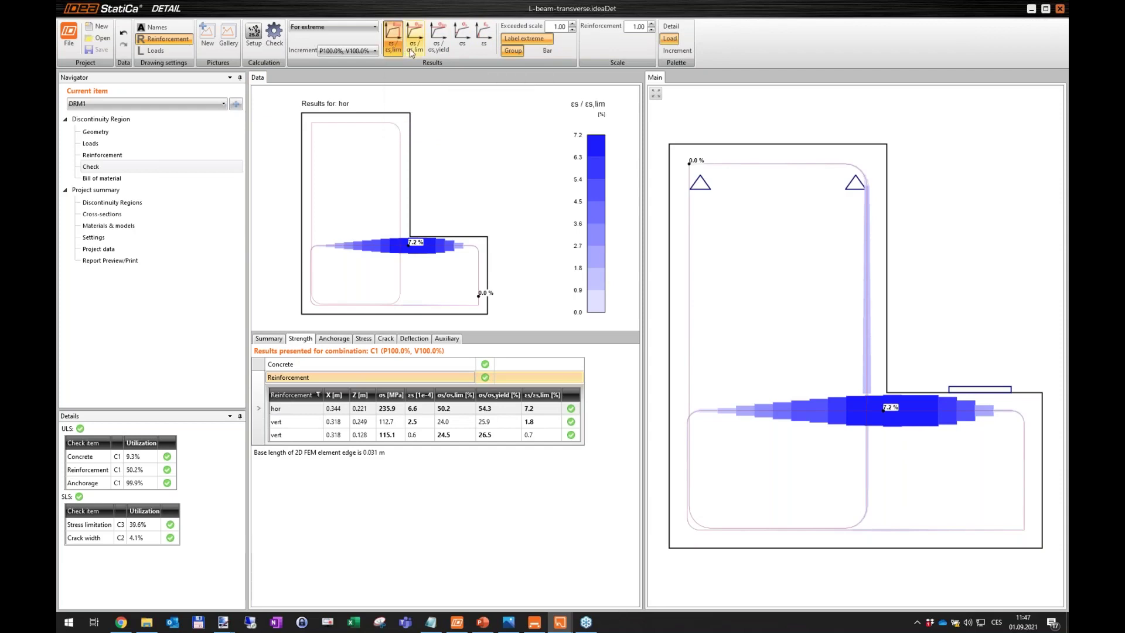
left_click(459, 45)
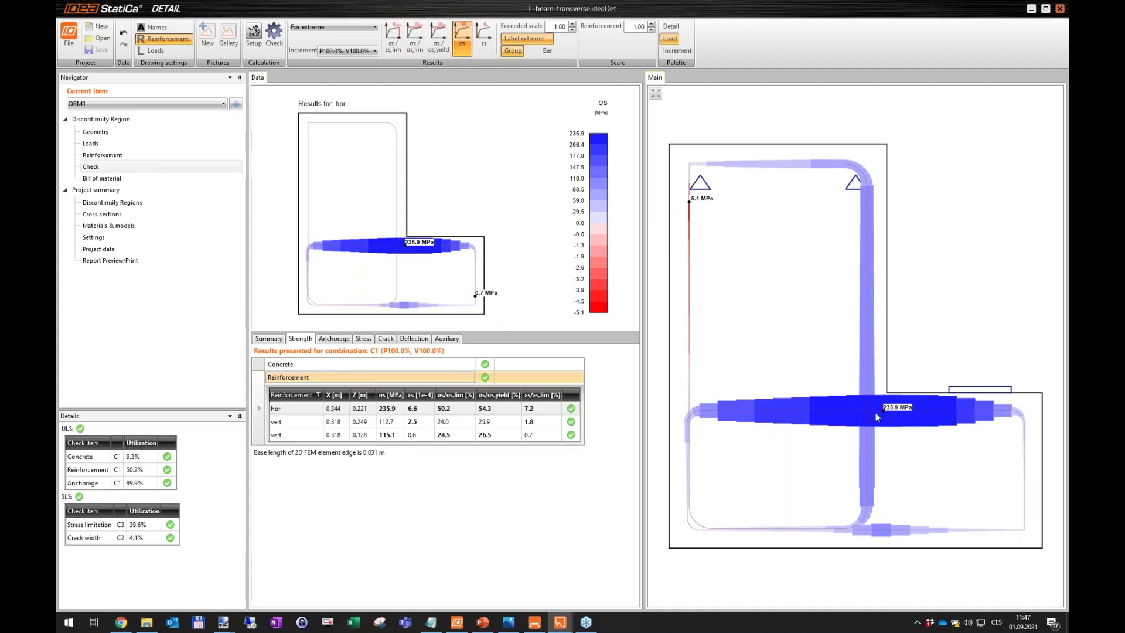
left_click(298, 422)
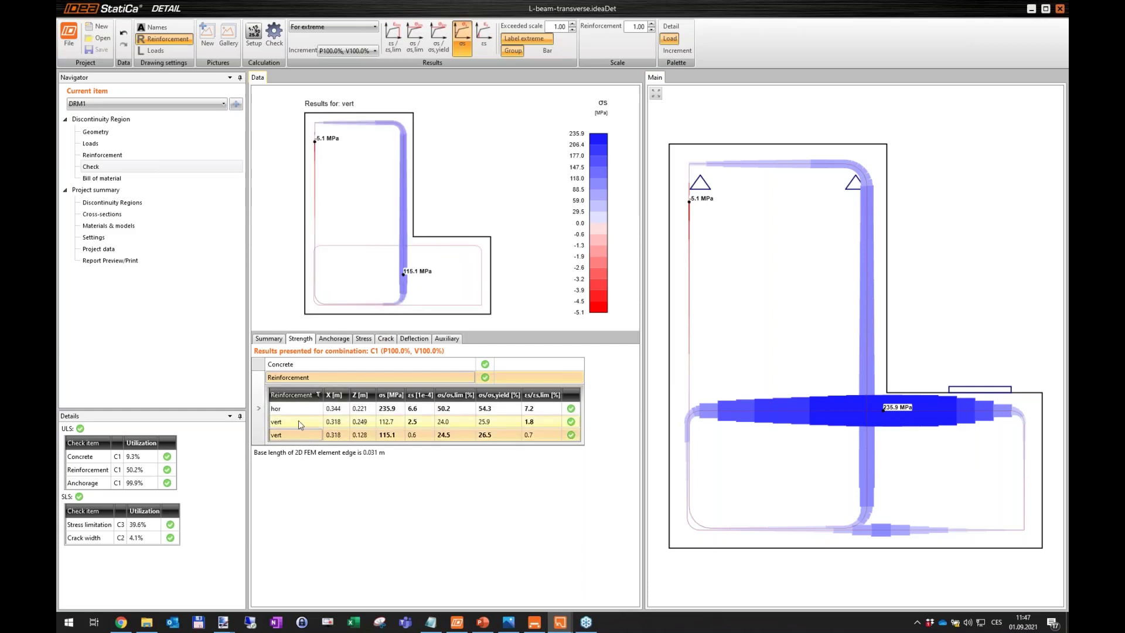
left_click(300, 412)
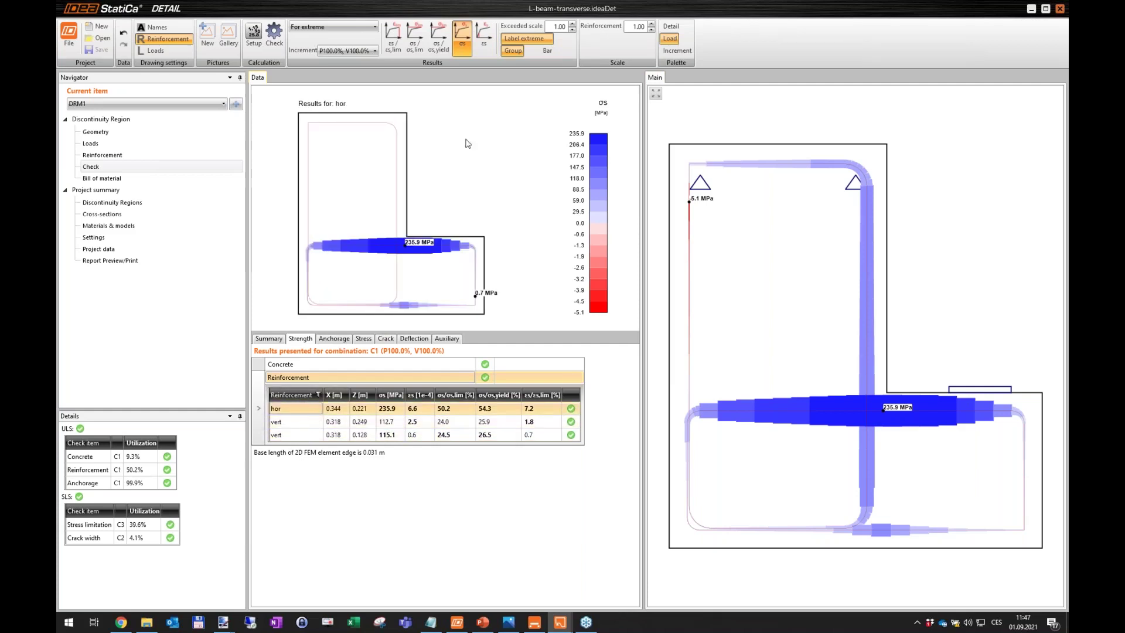
Step: Display the reinforcement strain εs and examine both result rows of the vert stirrup
left_click(485, 46)
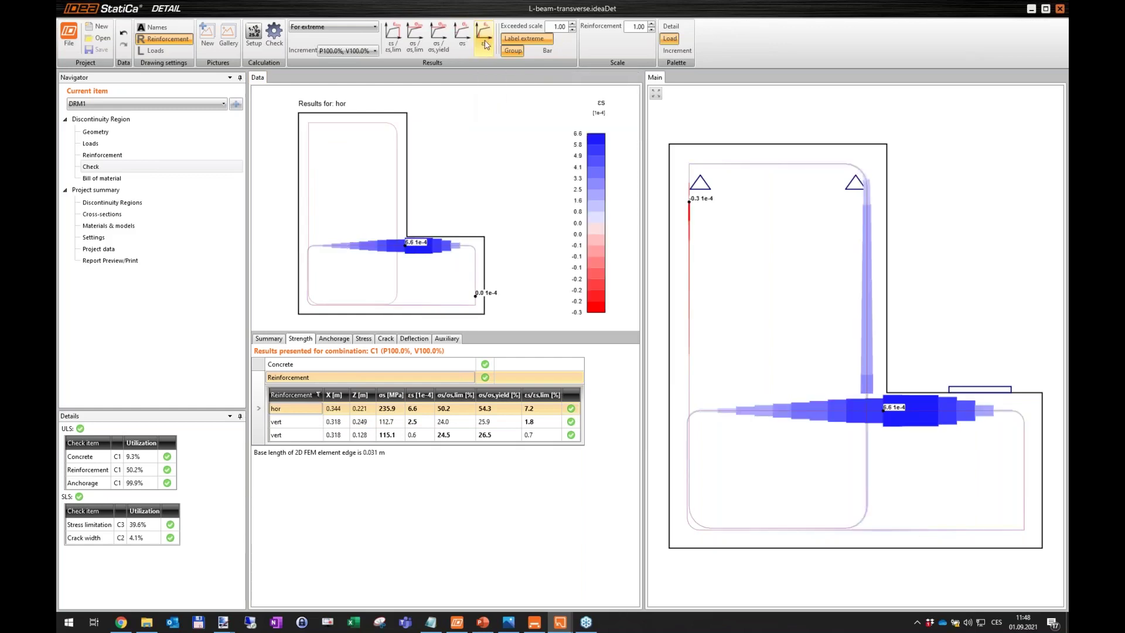
left_click(298, 421)
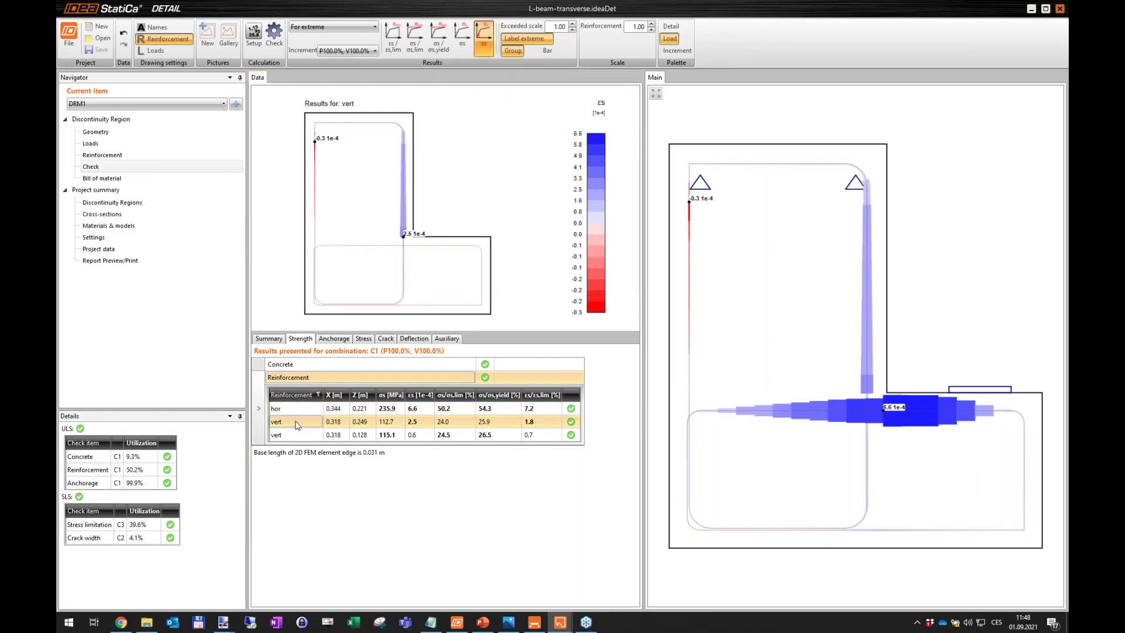
left_click(298, 435)
left_click(295, 423)
Step: Examine the stress-strain diagrams of concrete C45/55 and reinforcement B 500B in the project's material models, and return to the check
left_click(111, 227)
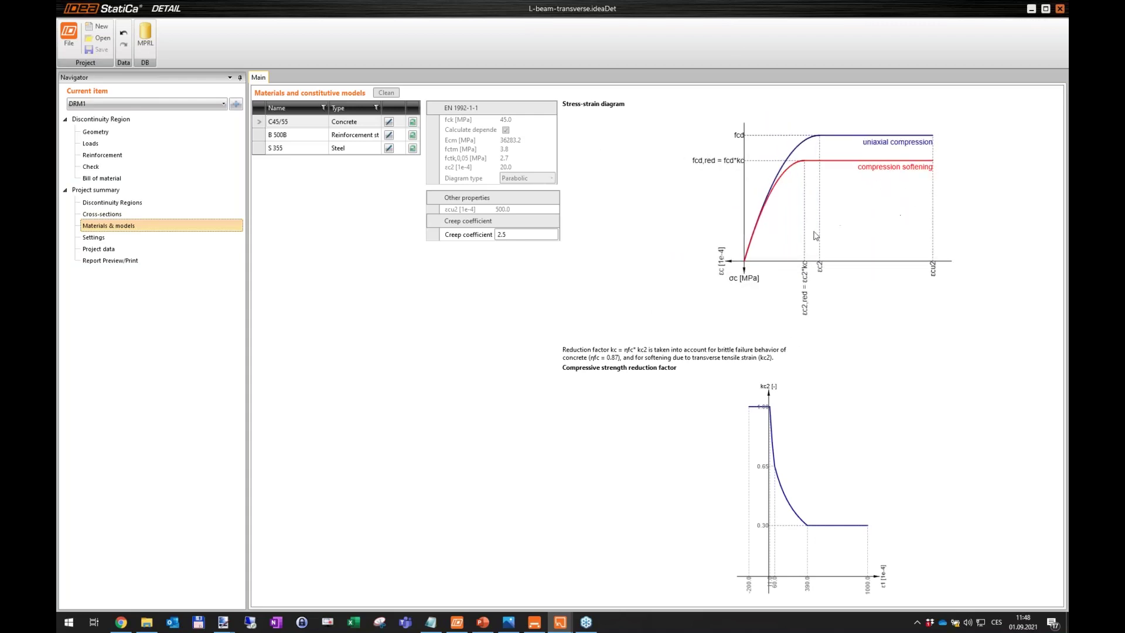
left_click(342, 140)
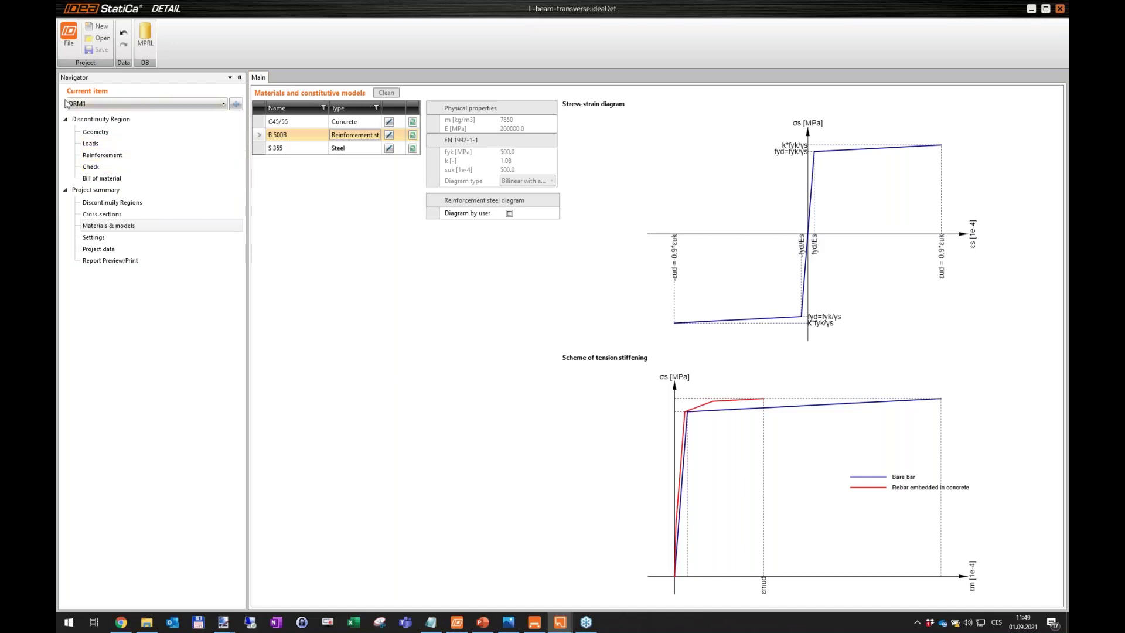
left_click(103, 170)
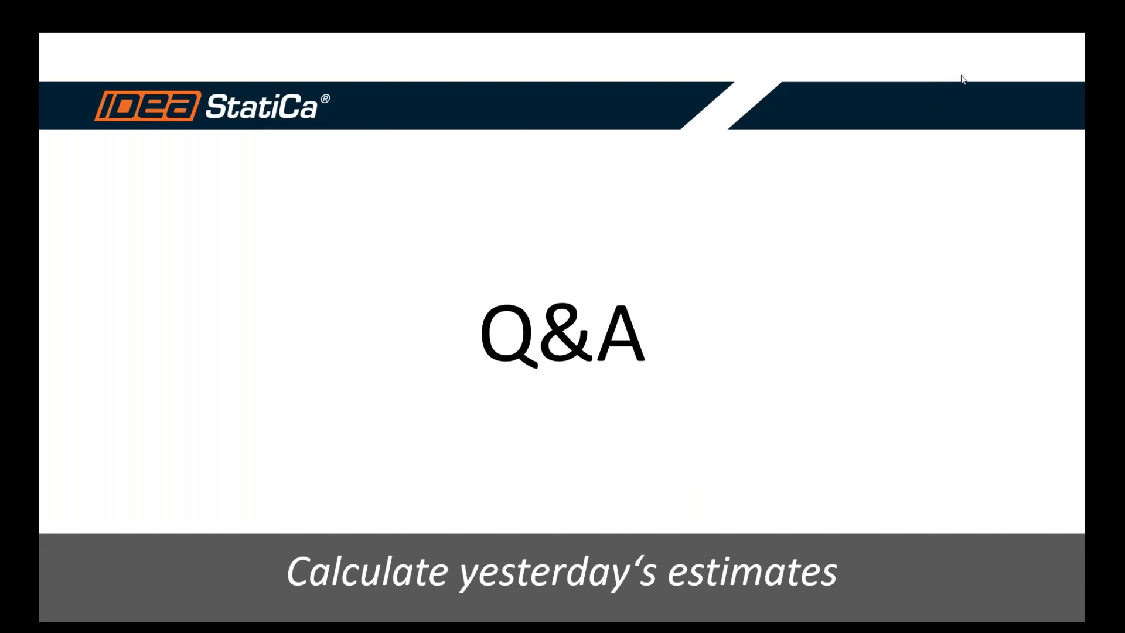
left_click(827, 133)
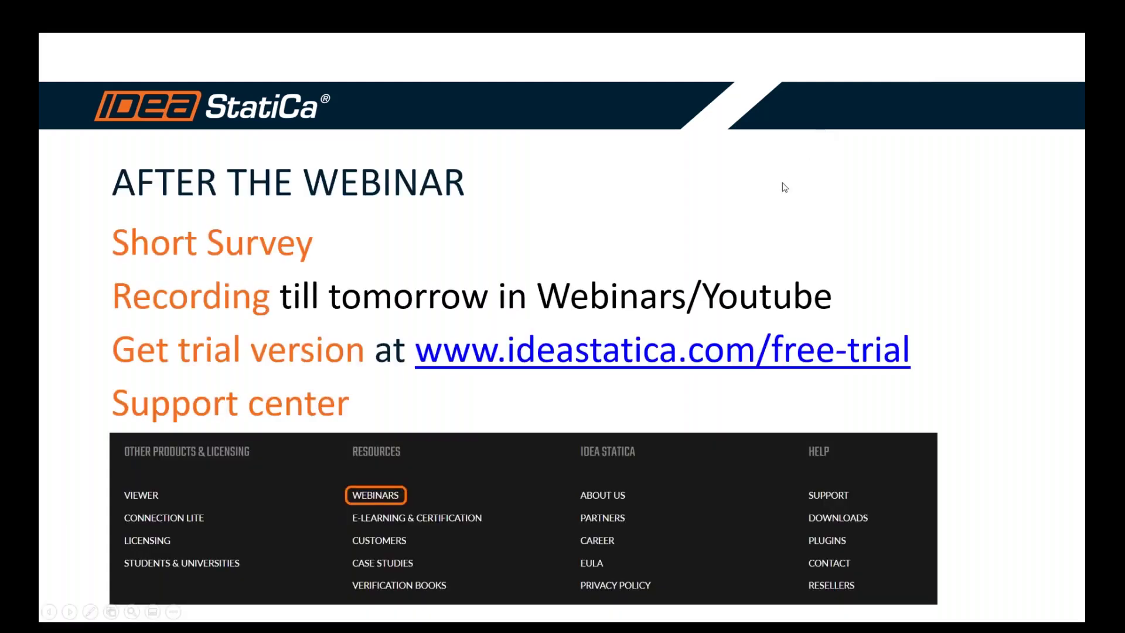